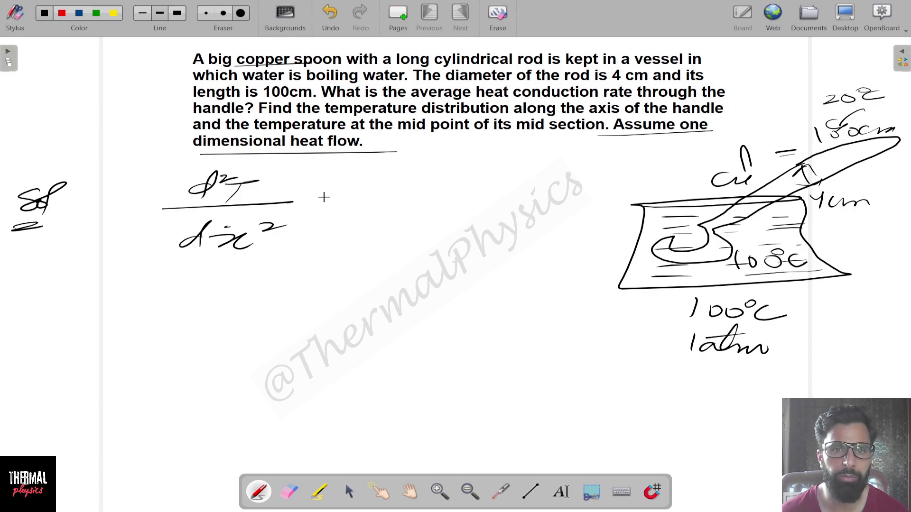
- Complete the handwritten equation as d²T/dx² = 0 and note (1D) beside it
left_click_drag(323, 195, 355, 193)
left_click_drag(322, 200, 359, 199)
mouse_move(413, 184)
left_mouse_down()
mouse_move(406, 189)
mouse_move(442, 187)
left_mouse_up()
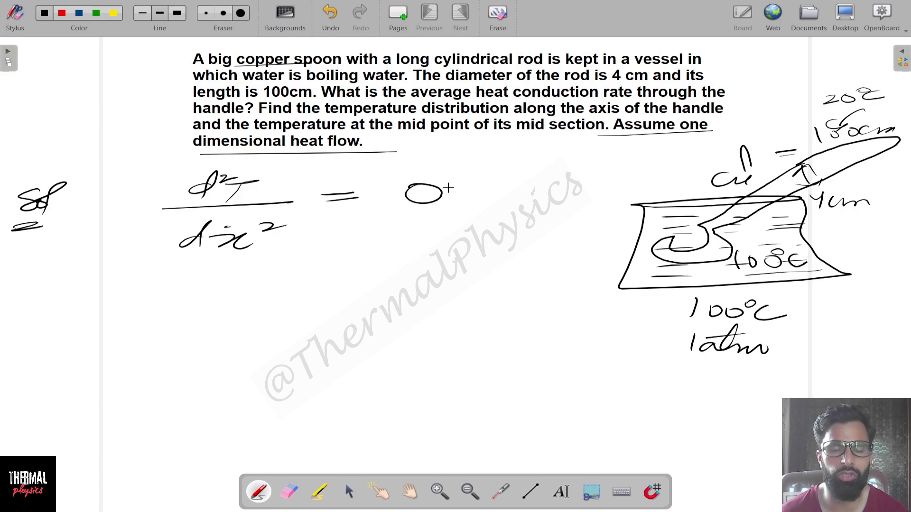
mouse_move(527, 182)
left_mouse_down()
mouse_move(513, 213)
mouse_move(553, 212)
left_mouse_up()
left_click_drag(558, 195, 555, 211)
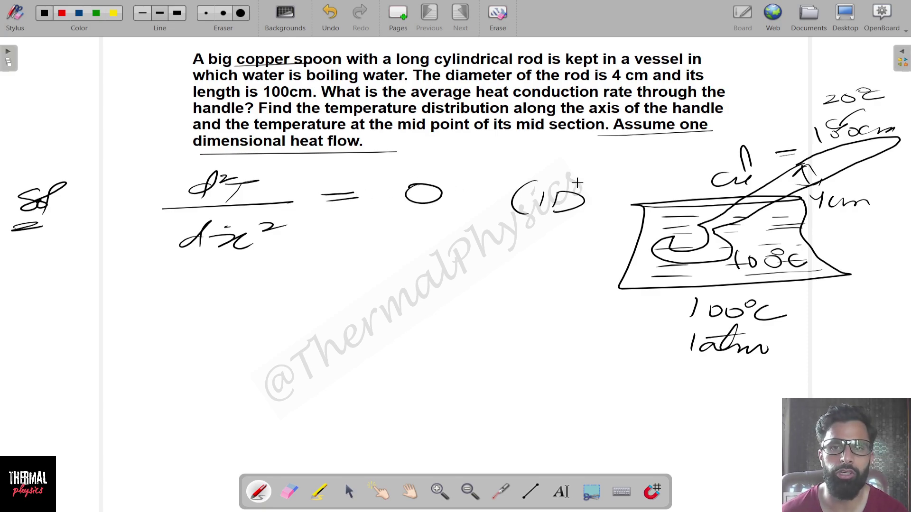
left_click_drag(584, 179, 588, 219)
- Write "steady state" beneath the (1D) note and underline it
mouse_move(456, 239)
left_mouse_down()
mouse_move(450, 248)
mouse_move(596, 237)
mouse_move(610, 240)
mouse_move(611, 255)
mouse_move(629, 246)
left_mouse_up()
left_click_drag(607, 241, 636, 235)
left_click_drag(524, 269, 573, 273)
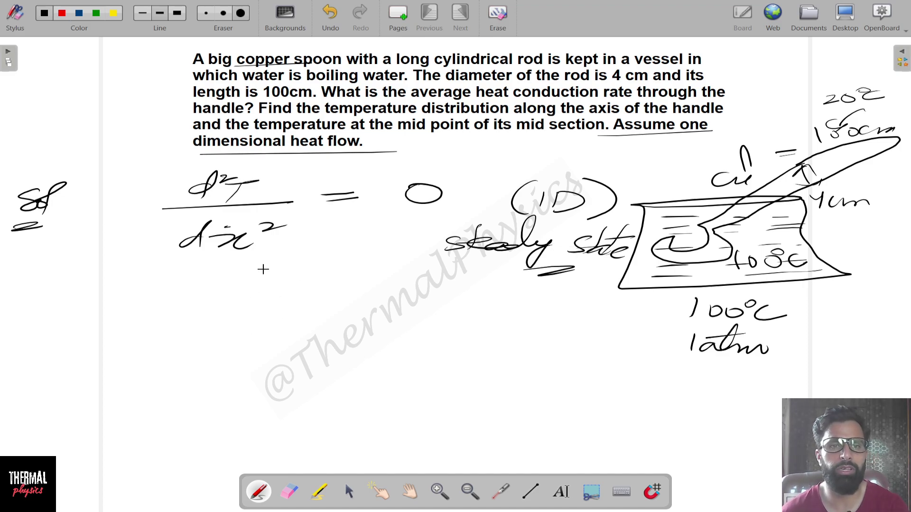
- Mark the spoon's bowl with an arrow and the handle's far end with strokes, and underline the d²T/dx² equation
mouse_move(612, 307)
left_mouse_down()
mouse_move(683, 270)
mouse_move(681, 282)
left_mouse_up()
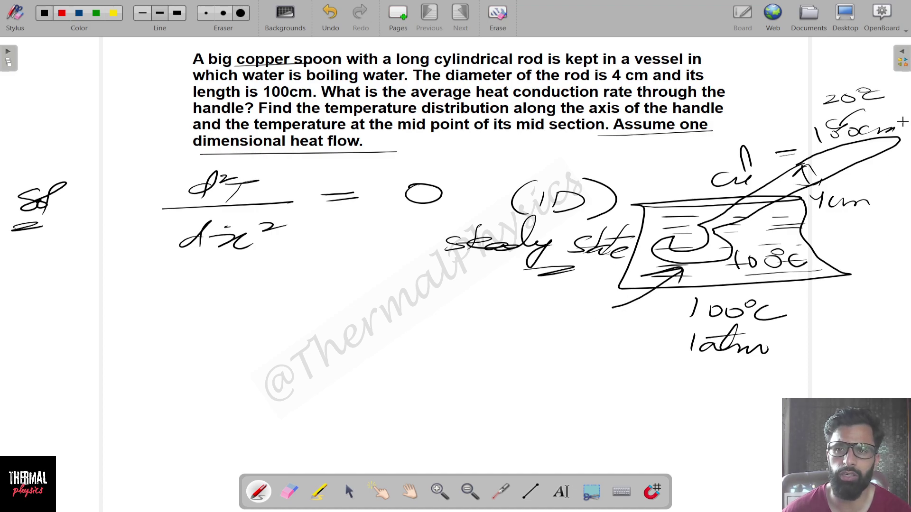
left_click_drag(902, 122, 860, 135)
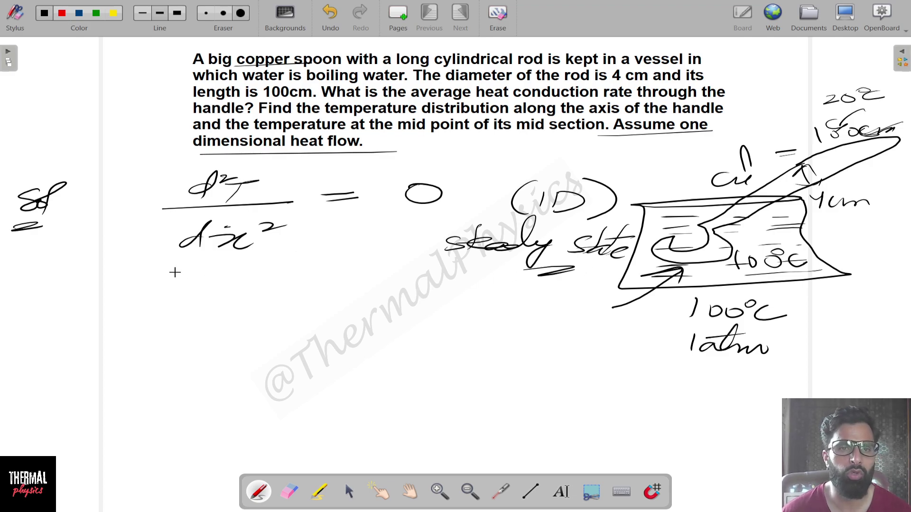
left_click_drag(157, 263, 437, 252)
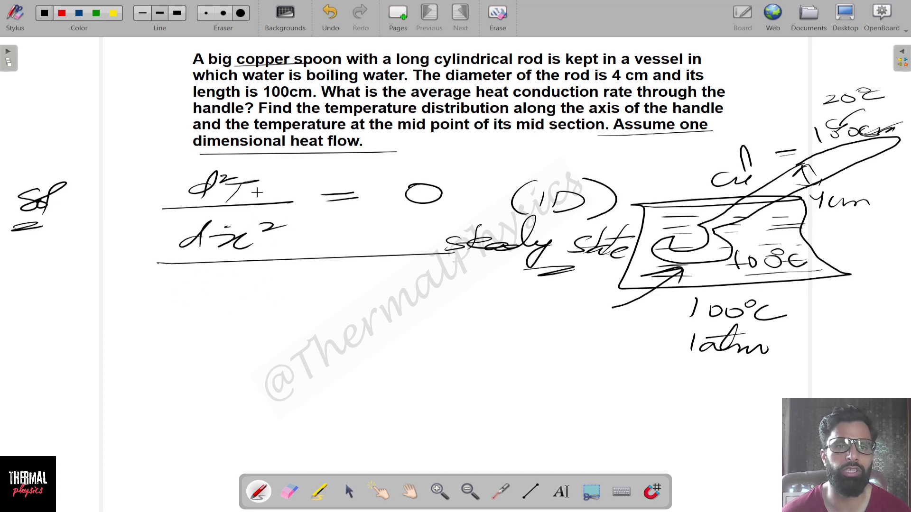
- Write T(x) below the equation and sketch a cylindrical rod with a lengthwise axis arrow labelled x
mouse_move(97, 298)
left_mouse_down()
mouse_move(151, 295)
mouse_move(112, 321)
mouse_move(113, 330)
left_mouse_up()
mouse_move(145, 303)
left_mouse_down()
mouse_move(152, 327)
mouse_move(176, 307)
mouse_move(166, 328)
left_mouse_up()
left_click_drag(172, 296, 186, 322)
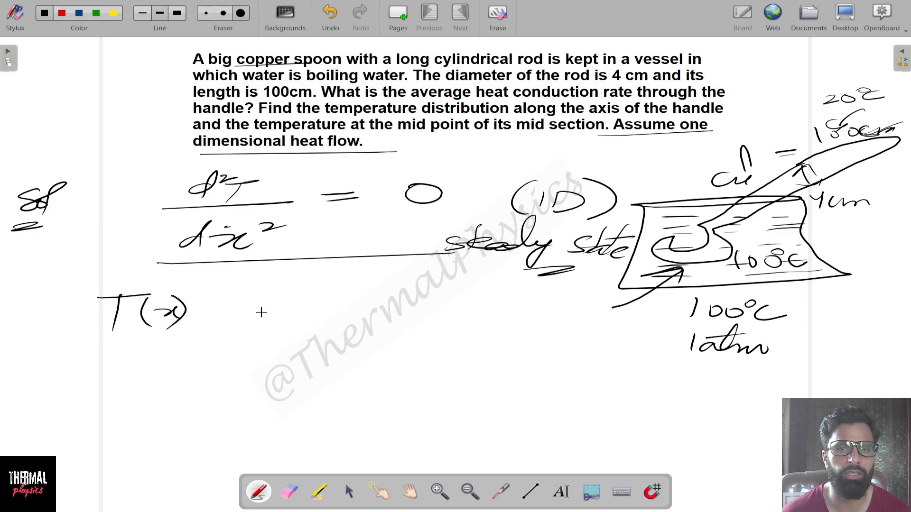
left_click_drag(374, 326, 524, 297)
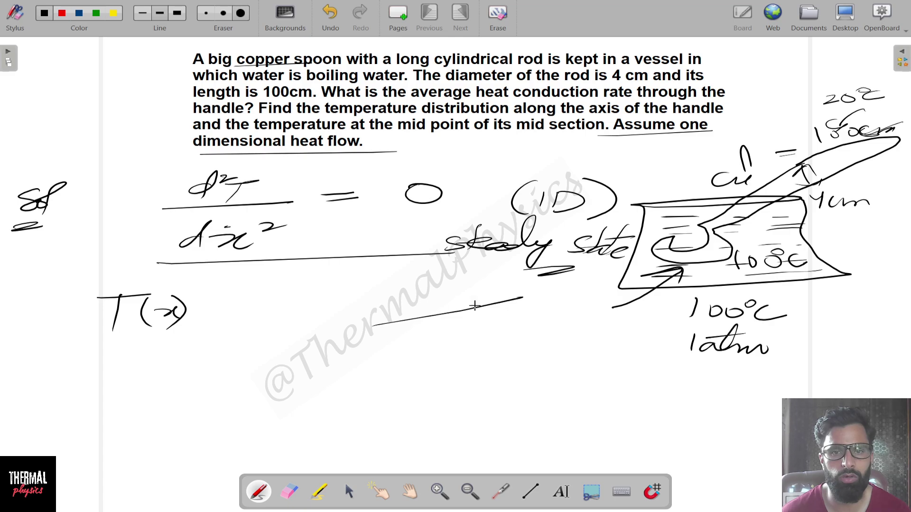
mouse_move(388, 332)
left_mouse_down()
mouse_move(412, 340)
mouse_move(534, 317)
mouse_move(521, 297)
left_mouse_up()
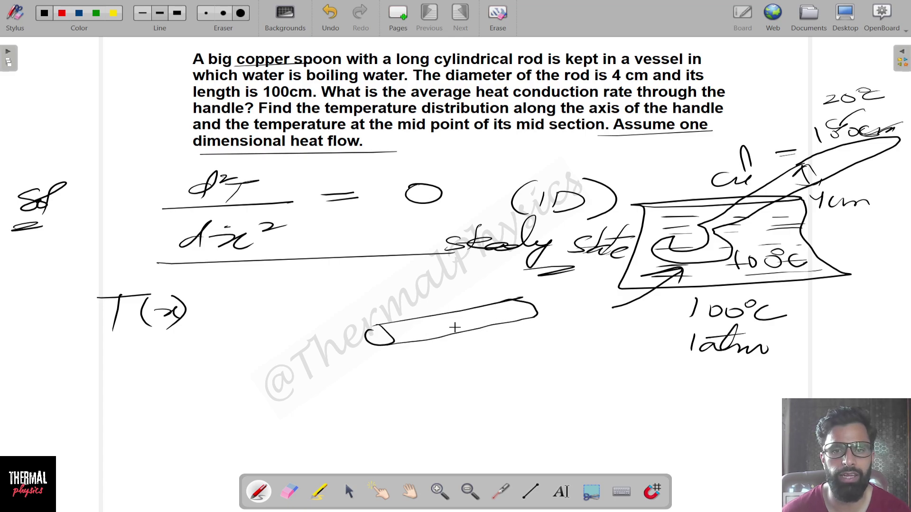
mouse_move(332, 347)
left_mouse_down()
mouse_move(565, 303)
mouse_move(557, 313)
left_mouse_up()
left_click_drag(614, 307, 582, 324)
left_click_drag(579, 307, 617, 324)
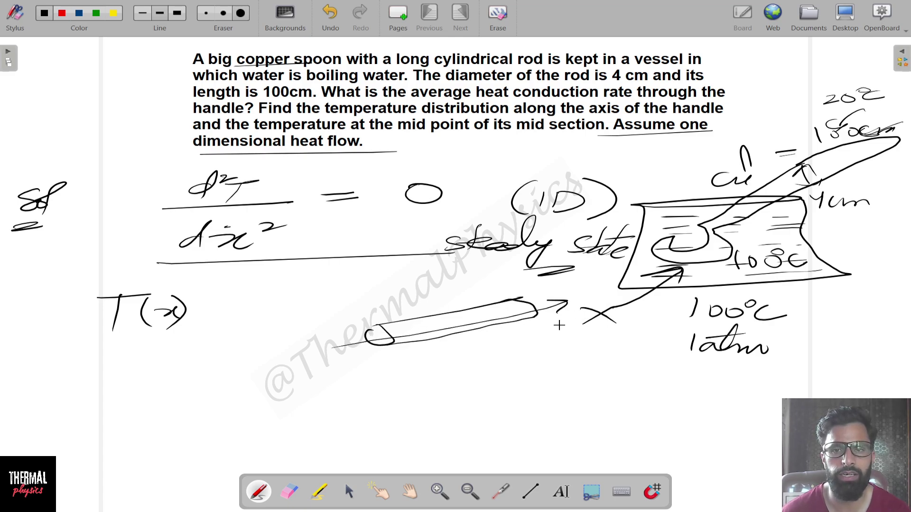
- Add a transverse axis at the rod's near end and write T(x) beneath the rod
left_click_drag(335, 309, 367, 364)
mouse_move(307, 327)
left_mouse_down()
mouse_move(316, 312)
mouse_move(362, 310)
left_mouse_up()
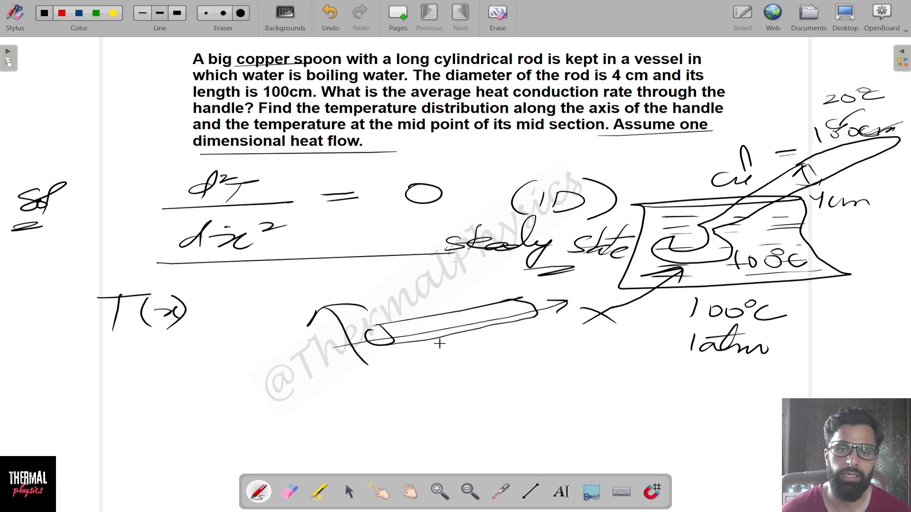
left_click_drag(364, 363, 377, 376)
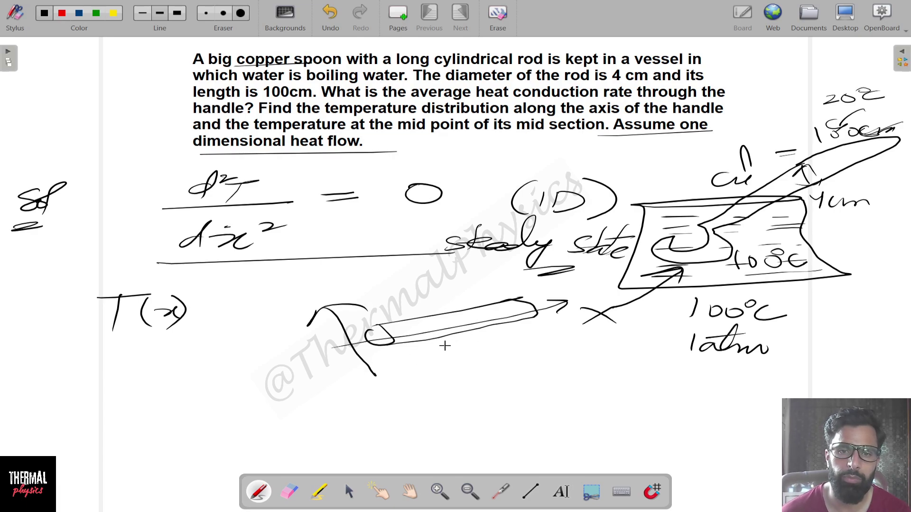
left_click_drag(444, 348, 463, 343)
mouse_move(456, 344)
left_mouse_down()
mouse_move(458, 354)
mouse_move(473, 351)
left_mouse_up()
mouse_move(480, 340)
left_mouse_down()
mouse_move(493, 350)
mouse_move(483, 350)
left_mouse_up()
left_click_drag(501, 332, 506, 350)
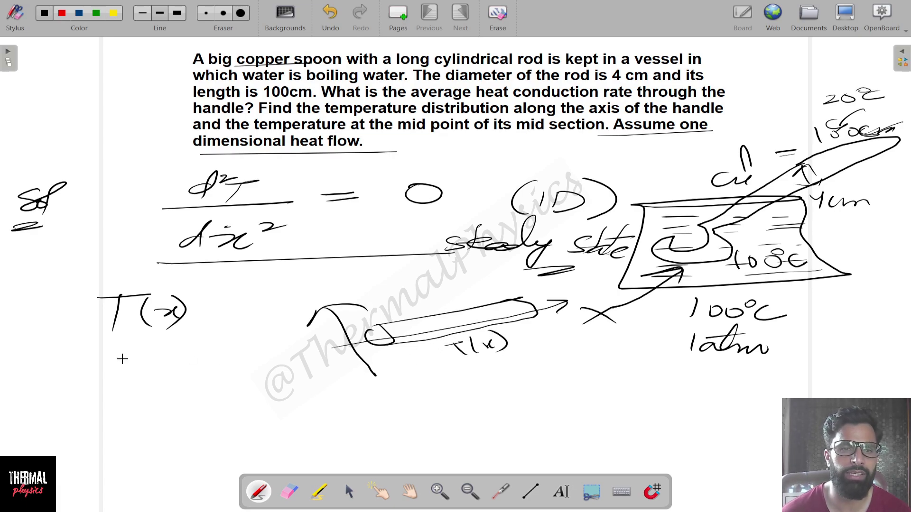
- Extend T(x) with = T_H + (T_L − T_H)/L · x, written across the area near the rod sketch
left_click_drag(192, 310, 209, 308)
mouse_move(166, 335)
left_mouse_down()
mouse_move(206, 332)
mouse_move(185, 353)
mouse_move(190, 360)
mouse_move(244, 350)
mouse_move(235, 359)
left_mouse_up()
mouse_move(264, 329)
left_mouse_down()
mouse_move(265, 368)
mouse_move(287, 338)
left_mouse_up()
mouse_move(272, 338)
left_mouse_down()
mouse_move(278, 356)
mouse_move(296, 362)
mouse_move(331, 344)
left_mouse_up()
mouse_move(318, 346)
left_mouse_down()
mouse_move(317, 363)
mouse_move(328, 363)
left_mouse_up()
left_click_drag(341, 351, 342, 356)
mouse_move(346, 335)
left_mouse_down()
mouse_move(355, 349)
mouse_move(349, 367)
left_mouse_up()
left_click_drag(268, 378, 359, 370)
mouse_move(304, 382)
left_mouse_down()
mouse_move(302, 392)
mouse_move(326, 403)
left_mouse_up()
left_click_drag(371, 348, 383, 359)
left_click_drag(396, 349, 384, 361)
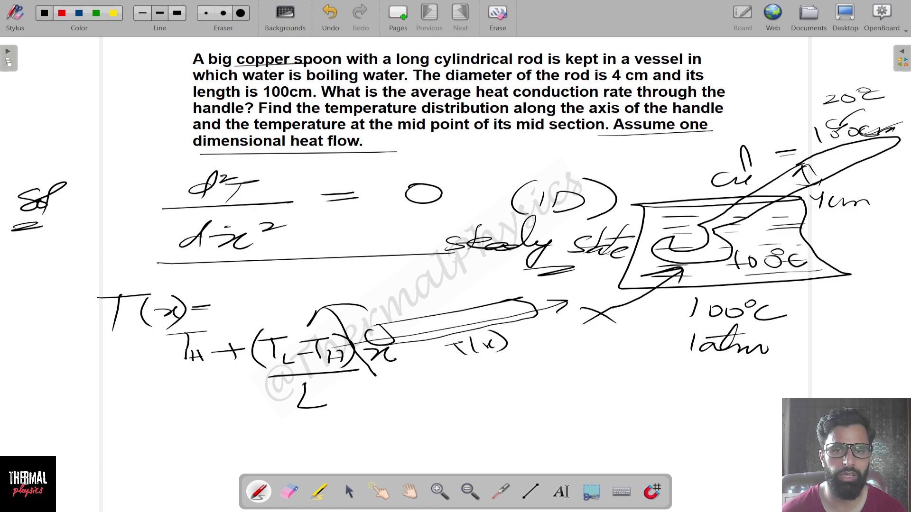
- Erase the T(x) formula, the rod sketch and the 1 atm label, and return to the pen
left_click(289, 491)
mouse_move(24, 315)
left_mouse_down()
mouse_move(340, 305)
mouse_move(613, 311)
mouse_move(220, 359)
mouse_move(433, 390)
left_mouse_up()
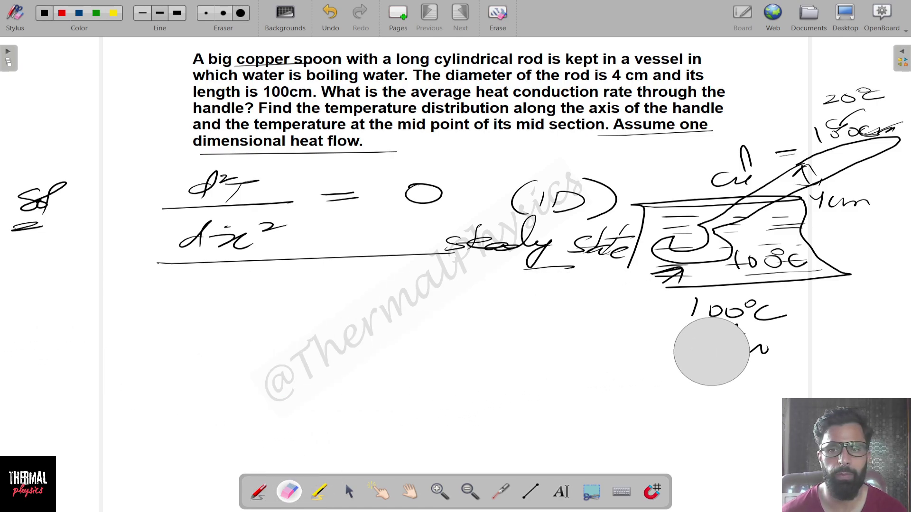
left_click_drag(712, 352, 667, 372)
left_click(259, 491)
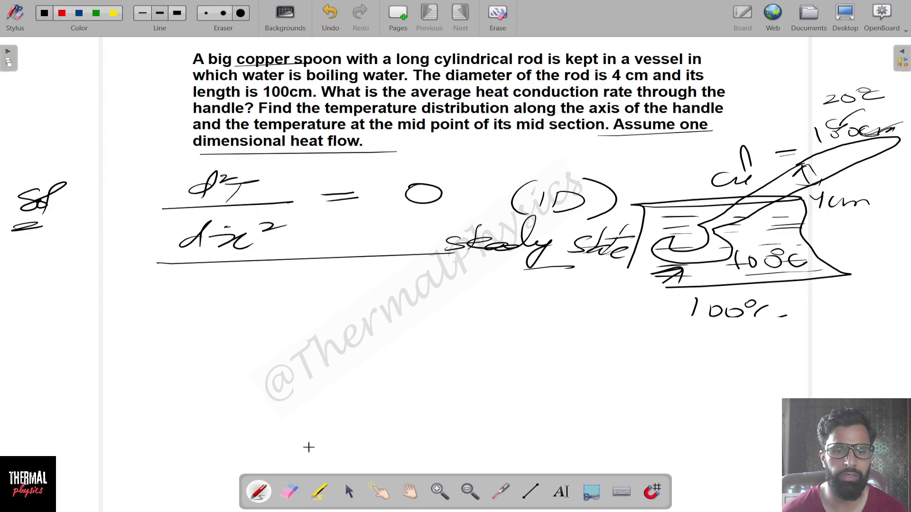
- Sketch a long horizontal rod with elliptical ends below the vessel and label its length x
left_click_drag(596, 355, 770, 346)
mouse_move(600, 373)
left_mouse_down()
mouse_move(785, 359)
mouse_move(754, 351)
left_mouse_up()
left_click_drag(597, 363, 599, 360)
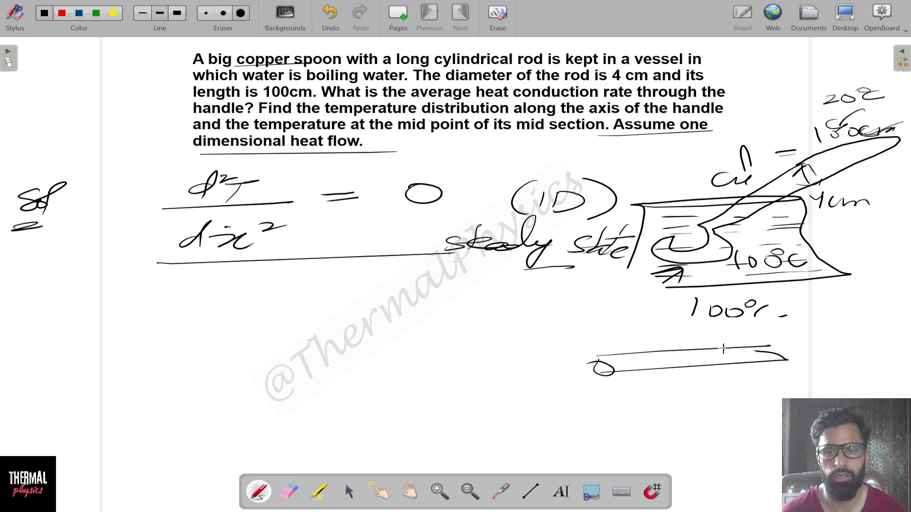
left_click_drag(760, 345, 787, 356)
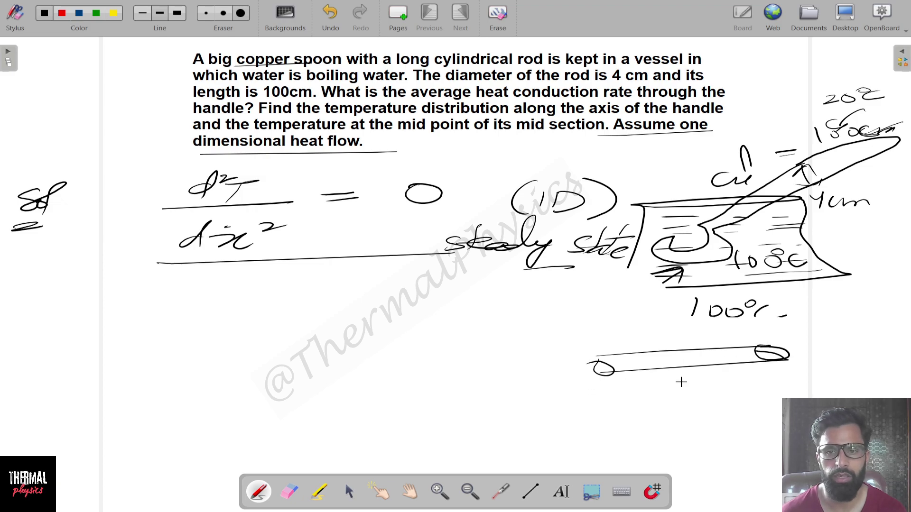
left_click_drag(688, 378, 700, 379)
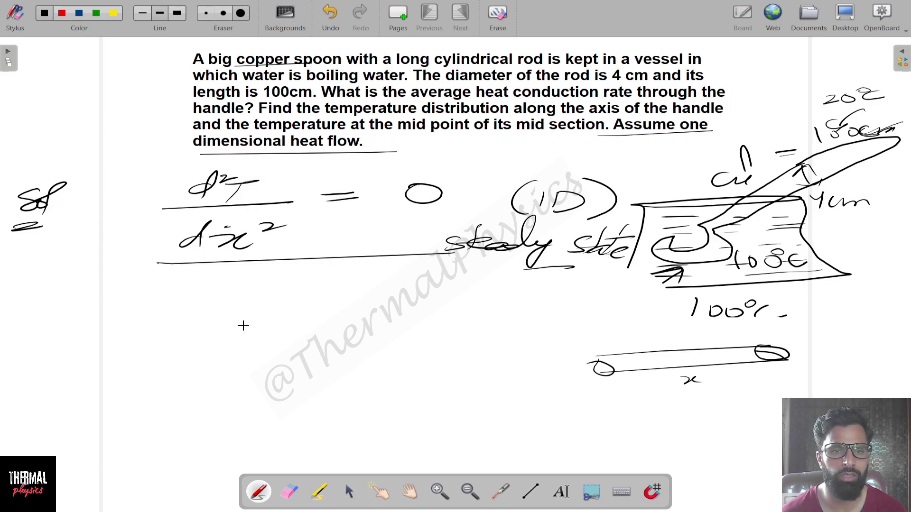
- Draw a downward arrow from the underlined equation and begin the solution T(x) = T_H +
mouse_move(172, 262)
left_mouse_down()
mouse_move(138, 287)
mouse_move(172, 285)
left_mouse_up()
mouse_move(133, 311)
left_mouse_down()
mouse_move(169, 309)
mouse_move(148, 328)
mouse_move(180, 331)
left_mouse_up()
mouse_move(186, 315)
left_mouse_down()
mouse_move(203, 314)
mouse_move(192, 326)
left_mouse_up()
mouse_move(205, 308)
left_mouse_down()
mouse_move(200, 334)
mouse_move(252, 320)
left_mouse_up()
mouse_move(231, 326)
left_mouse_down()
mouse_move(296, 302)
mouse_move(287, 326)
mouse_move(311, 328)
left_mouse_up()
mouse_move(325, 324)
left_mouse_down()
mouse_move(340, 324)
mouse_move(335, 333)
left_mouse_up()
- Finish the solution with the term (T_L − T_H)/L · x and add an equals sign on the line below
mouse_move(363, 305)
left_mouse_down()
mouse_move(356, 341)
mouse_move(398, 312)
left_mouse_up()
mouse_move(382, 313)
left_mouse_down()
mouse_move(385, 330)
mouse_move(406, 334)
left_mouse_up()
left_click_drag(419, 327, 455, 311)
mouse_move(438, 315)
left_mouse_down()
mouse_move(444, 335)
mouse_move(456, 334)
left_mouse_up()
left_click_drag(458, 327, 469, 334)
left_click_drag(466, 307, 476, 344)
mouse_move(390, 348)
left_mouse_down()
mouse_move(476, 343)
mouse_move(438, 378)
mouse_move(466, 376)
left_mouse_up()
mouse_move(507, 321)
left_mouse_down()
mouse_move(508, 333)
mouse_move(528, 334)
left_mouse_up()
left_click_drag(217, 374, 255, 371)
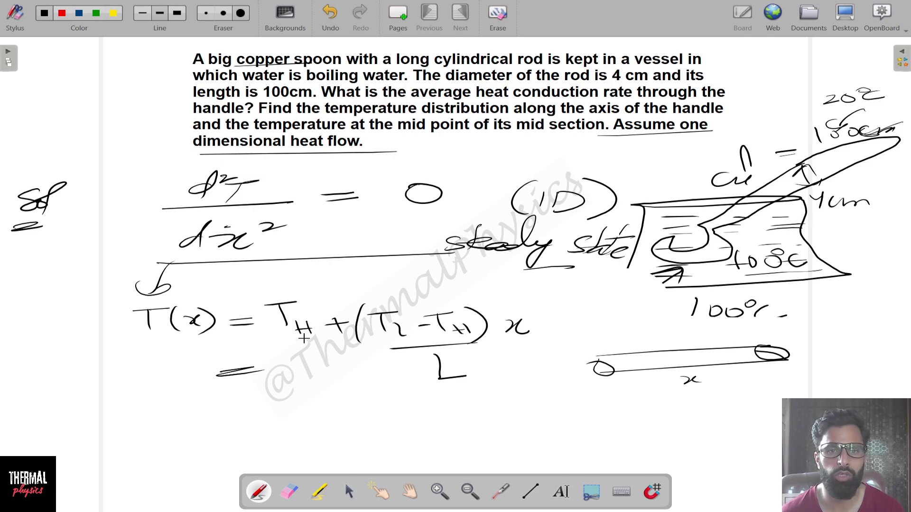
- Label the rod sketch with end temperatures 100°C and 20°C, length x = 1m, and diameter 0.04m
mouse_move(579, 391)
left_mouse_down()
mouse_move(582, 407)
mouse_move(612, 399)
left_mouse_up()
left_click_drag(613, 388, 649, 406)
mouse_move(799, 375)
left_mouse_down()
mouse_move(825, 387)
mouse_move(864, 369)
mouse_move(891, 388)
left_mouse_up()
left_click_drag(701, 378, 771, 382)
mouse_move(790, 333)
left_mouse_down()
mouse_move(794, 342)
mouse_move(812, 338)
mouse_move(799, 376)
mouse_move(843, 340)
mouse_move(877, 327)
mouse_move(899, 333)
left_mouse_up()
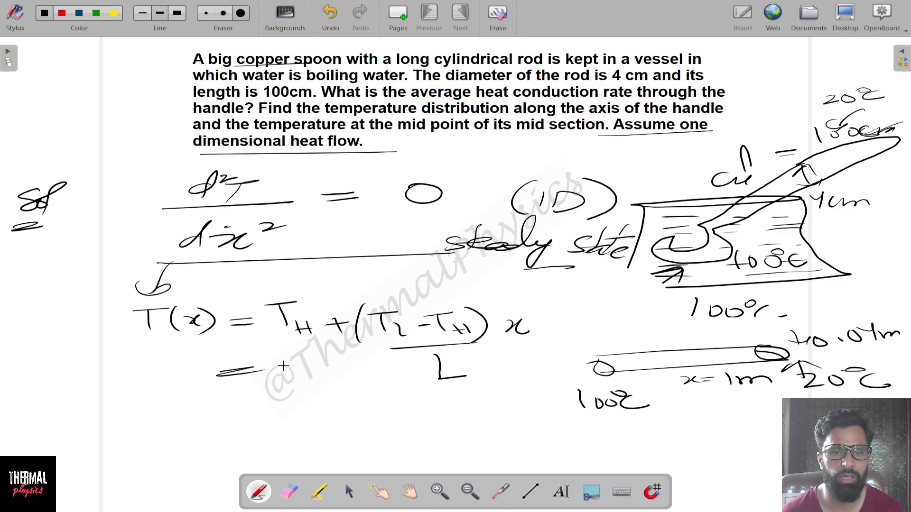
- Write the substituted values 373.15 + (20 − 100)/1 · x after the second line's equals sign
mouse_move(272, 362)
left_mouse_down()
mouse_move(287, 365)
mouse_move(267, 378)
mouse_move(369, 386)
left_mouse_up()
left_click(344, 376)
mouse_move(371, 369)
left_mouse_down()
mouse_move(420, 380)
mouse_move(403, 392)
left_mouse_up()
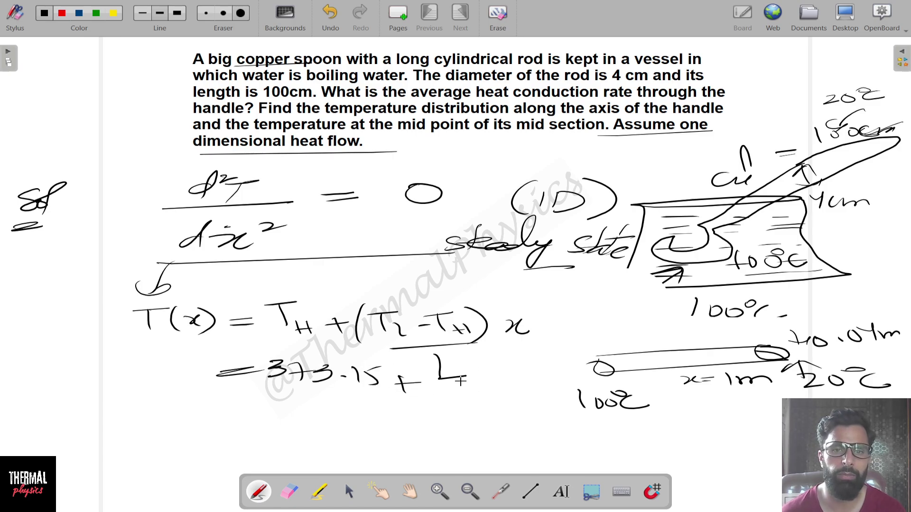
left_click_drag(436, 361, 441, 400)
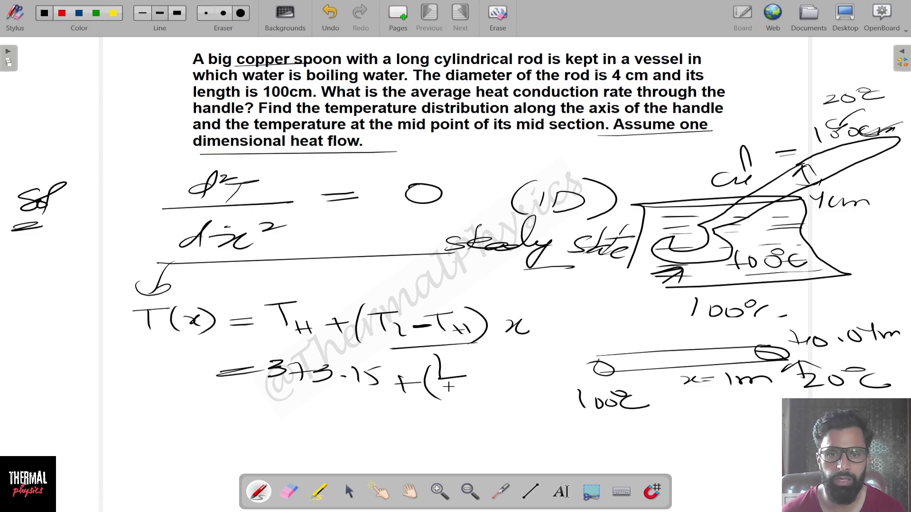
left_click_drag(442, 387, 497, 391)
mouse_move(504, 382)
left_mouse_down()
mouse_move(507, 394)
mouse_move(526, 387)
mouse_move(530, 407)
mouse_move(562, 391)
left_mouse_up()
mouse_move(447, 412)
left_mouse_down()
mouse_move(539, 405)
mouse_move(499, 428)
left_mouse_up()
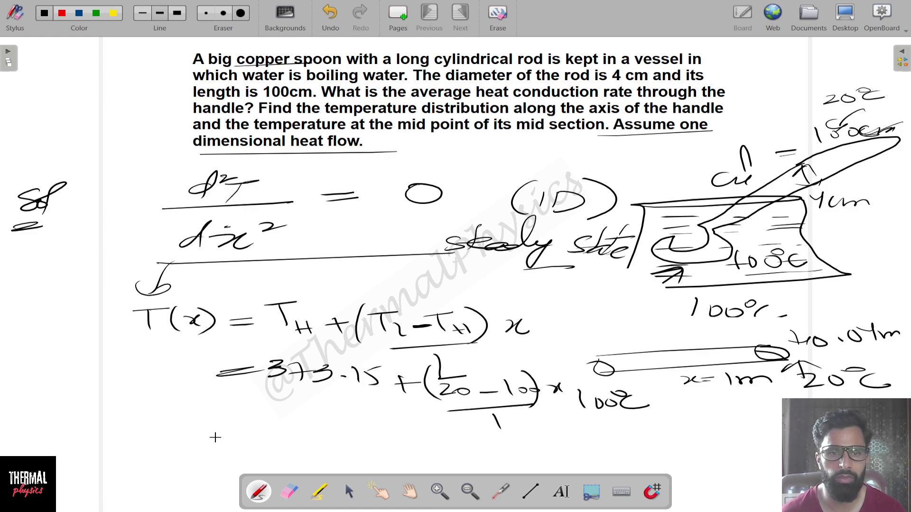
- Write the simplified line = 373.15 − 80x, erasing the plus sign in favour of the minus
left_click_drag(203, 432, 226, 431)
left_click_drag(204, 438, 349, 435)
left_click(332, 429)
mouse_move(369, 422)
left_mouse_down()
mouse_move(358, 435)
mouse_move(419, 431)
mouse_move(406, 439)
left_mouse_up()
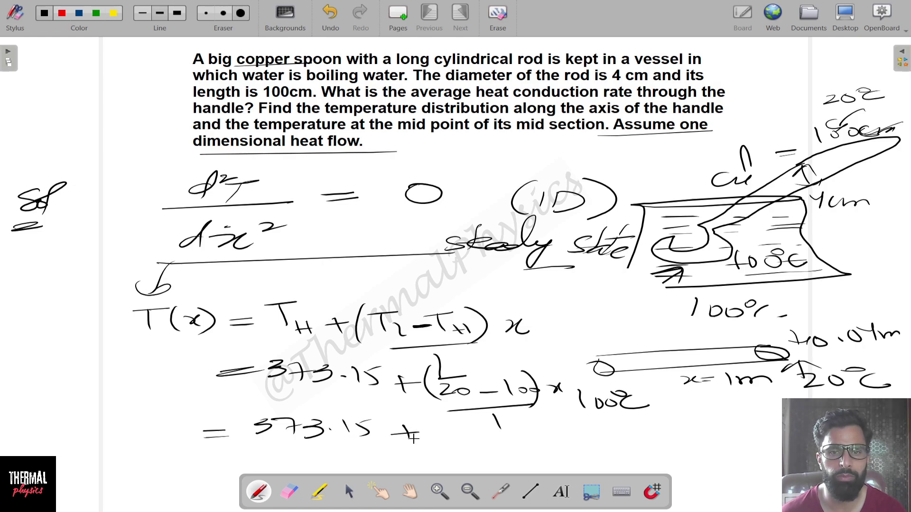
left_click(289, 492)
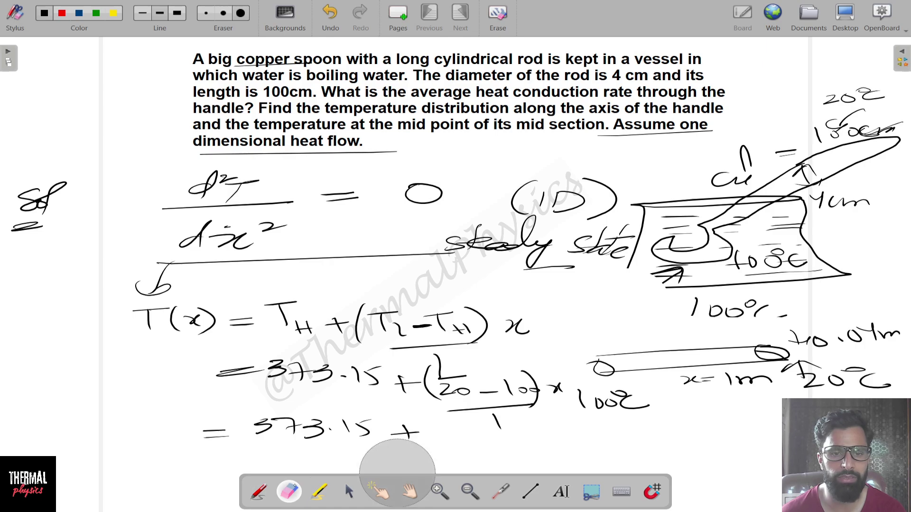
mouse_move(412, 431)
left_mouse_down()
mouse_move(400, 441)
mouse_move(407, 432)
left_mouse_up()
left_click(258, 492)
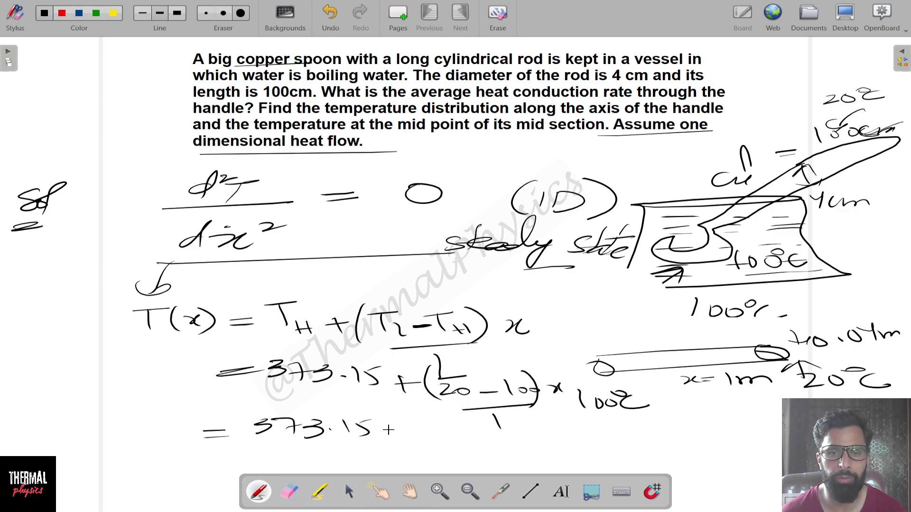
mouse_move(382, 431)
left_mouse_down()
mouse_move(417, 424)
mouse_move(508, 435)
left_mouse_up()
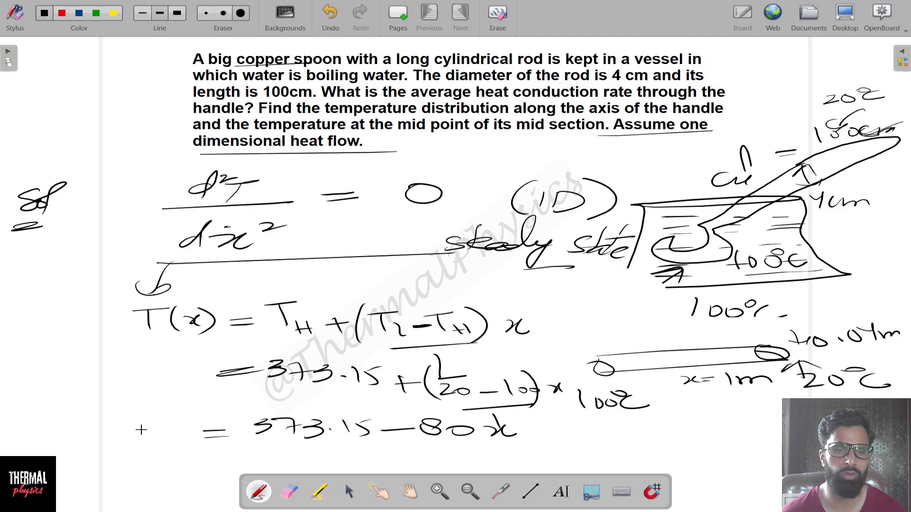
- Put T(x) in front of = 373.15 − 80x and draw a box around the result
mouse_move(121, 421)
left_mouse_down()
mouse_move(164, 419)
mouse_move(152, 445)
left_mouse_up()
mouse_move(161, 419)
left_mouse_down()
mouse_move(172, 450)
mouse_move(185, 444)
mouse_move(186, 453)
left_mouse_up()
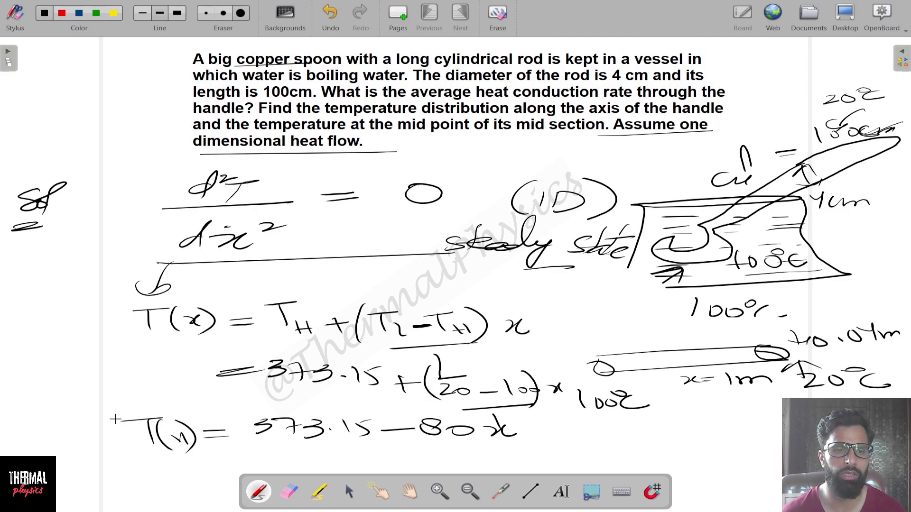
mouse_move(125, 409)
left_mouse_down()
mouse_move(545, 403)
mouse_move(531, 444)
mouse_move(115, 461)
mouse_move(125, 409)
left_mouse_up()
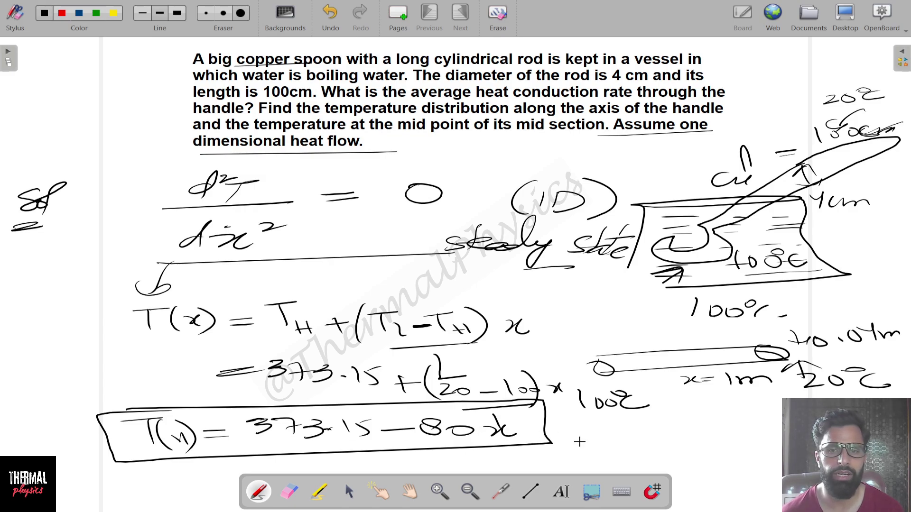
- Write the straight-line form y = c + (−80)x beneath the boxed result
mouse_move(164, 453)
left_mouse_down()
mouse_move(142, 453)
mouse_move(197, 474)
mouse_move(232, 467)
left_mouse_up()
mouse_move(353, 453)
left_mouse_down()
mouse_move(357, 463)
mouse_move(415, 468)
left_mouse_up()
mouse_move(459, 446)
left_mouse_down()
mouse_move(455, 469)
mouse_move(488, 456)
mouse_move(548, 459)
left_mouse_up()
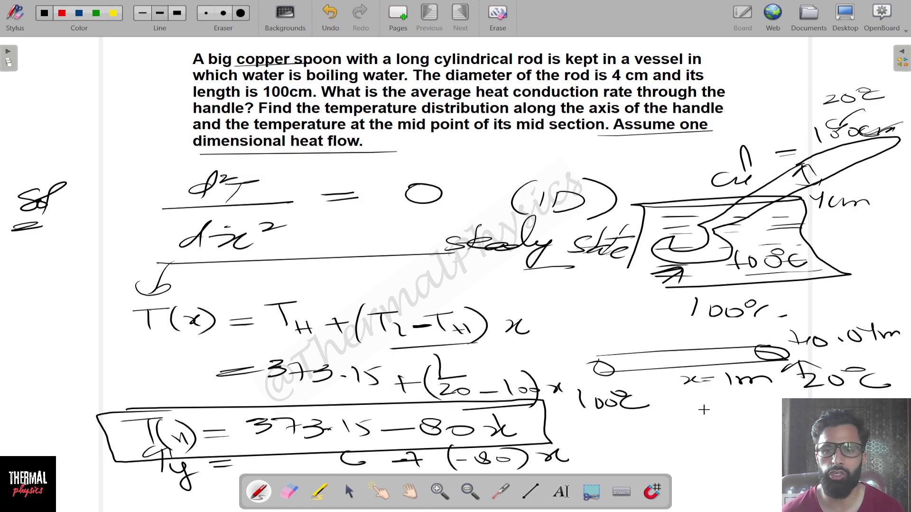
- Sketch a small graph below the rod with two axes and a downward-sloping line, adding an arrowhead and a slope mark
mouse_move(715, 401)
left_mouse_down()
mouse_move(728, 468)
mouse_move(787, 457)
left_mouse_up()
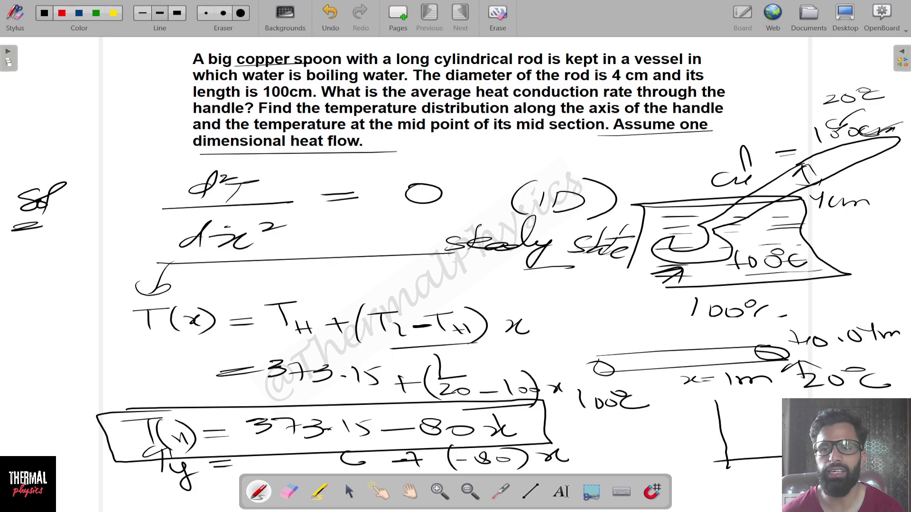
left_click_drag(707, 406, 781, 430)
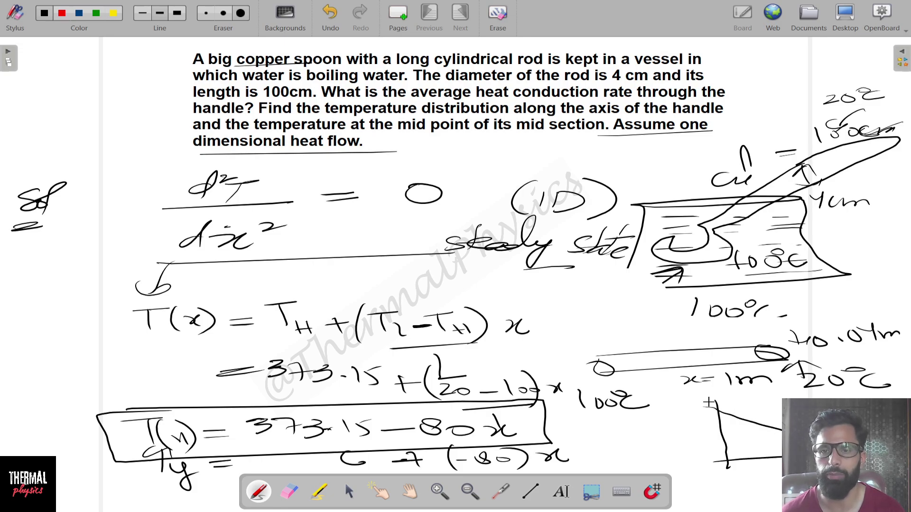
mouse_move(717, 391)
left_mouse_down()
mouse_move(734, 458)
mouse_move(749, 445)
left_mouse_up()
left_click_drag(716, 411, 729, 422)
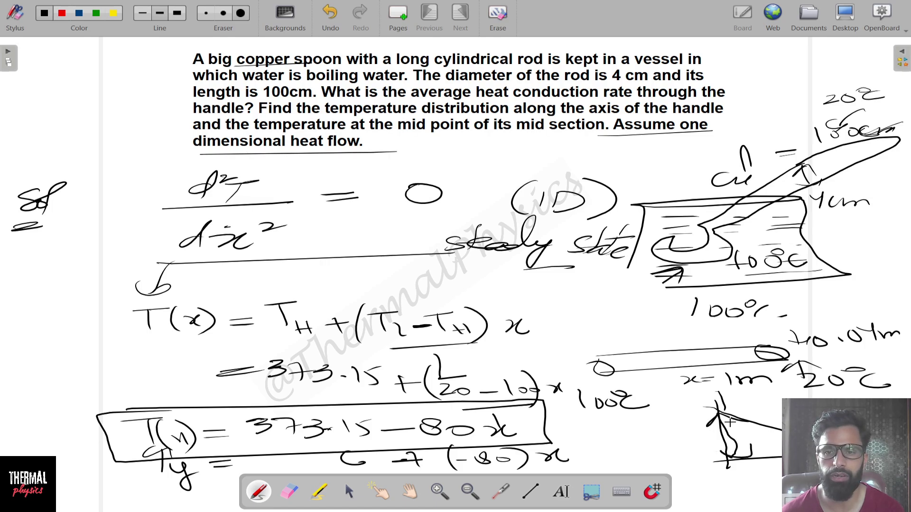
- Label the graph's vertical axis T and mark the line's starting value as 100 and 373.15
mouse_move(653, 433)
left_mouse_down()
mouse_move(667, 444)
mouse_move(712, 439)
mouse_move(673, 416)
mouse_move(725, 420)
mouse_move(730, 401)
left_mouse_up()
left_click_drag(671, 393, 695, 392)
left_click_drag(684, 392, 683, 404)
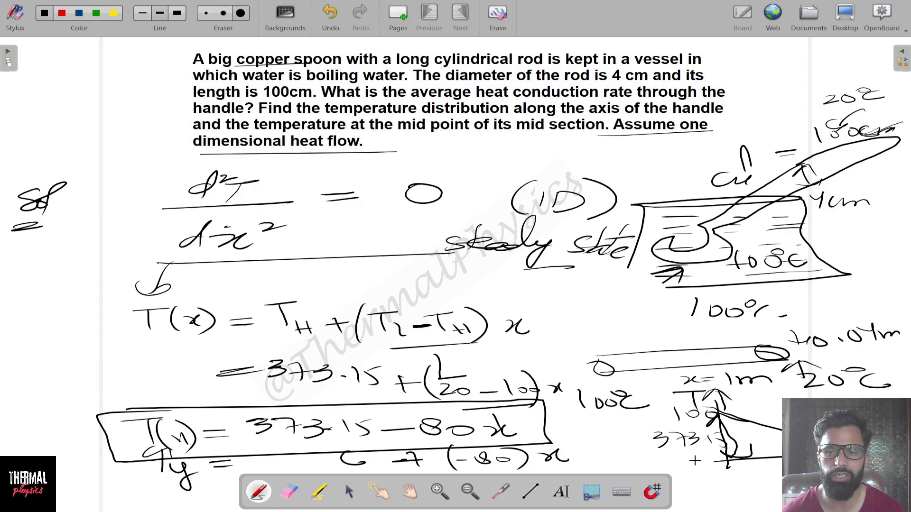
- Mark 20 at the low end of the graph's temperature axis and retrace the downward-sloping line
left_click_drag(691, 459, 726, 467)
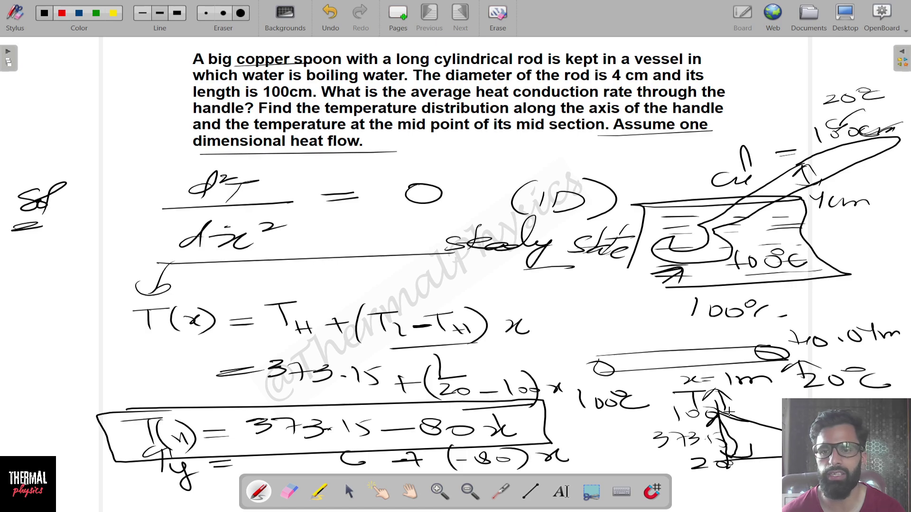
mouse_move(717, 411)
left_mouse_down()
mouse_move(780, 421)
mouse_move(729, 423)
mouse_move(778, 432)
left_mouse_up()
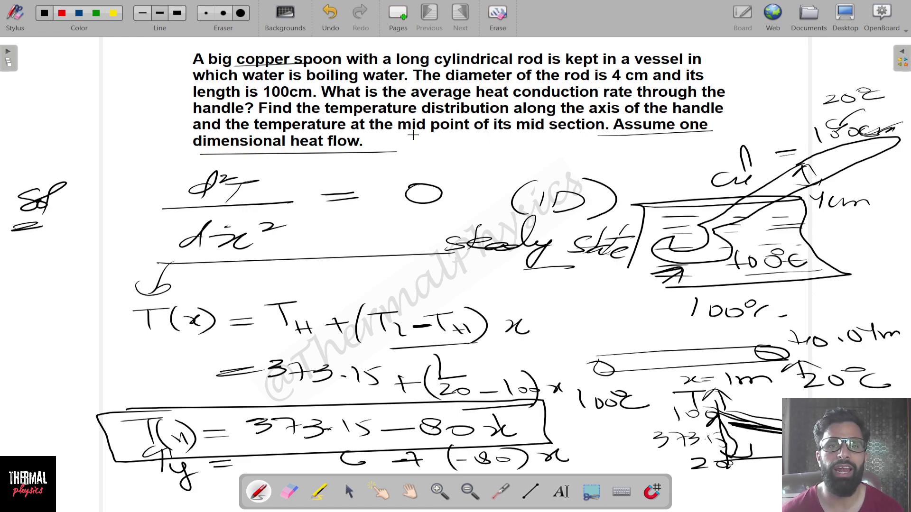
- Underline the "mid point of its mid section" phrase in the problem and hatch the rod sketch along its length with short vertical strokes
left_click_drag(411, 141, 591, 138)
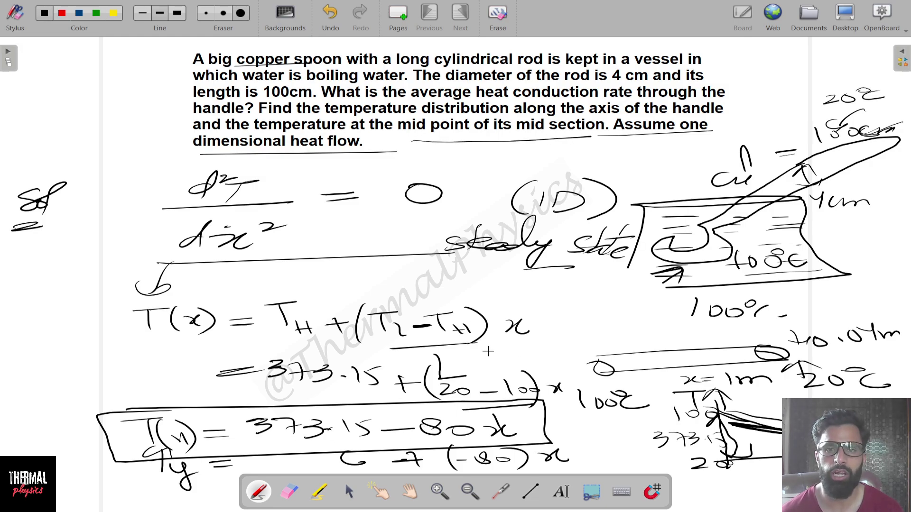
mouse_move(617, 351)
left_mouse_down()
mouse_move(609, 374)
mouse_move(631, 374)
left_mouse_up()
mouse_move(653, 350)
left_mouse_down()
mouse_move(648, 374)
mouse_move(658, 373)
left_mouse_up()
mouse_move(678, 350)
left_mouse_down()
mouse_move(672, 373)
mouse_move(686, 372)
left_mouse_up()
mouse_move(706, 349)
left_mouse_down()
mouse_move(700, 371)
mouse_move(713, 370)
left_mouse_up()
mouse_move(731, 349)
left_mouse_down()
mouse_move(726, 370)
mouse_move(740, 368)
left_mouse_up()
mouse_move(759, 347)
left_mouse_down()
mouse_move(758, 364)
mouse_move(775, 369)
left_mouse_up()
- Draw a dimension line above the hatched rod and label it 0.5 m
left_click_drag(609, 341, 782, 328)
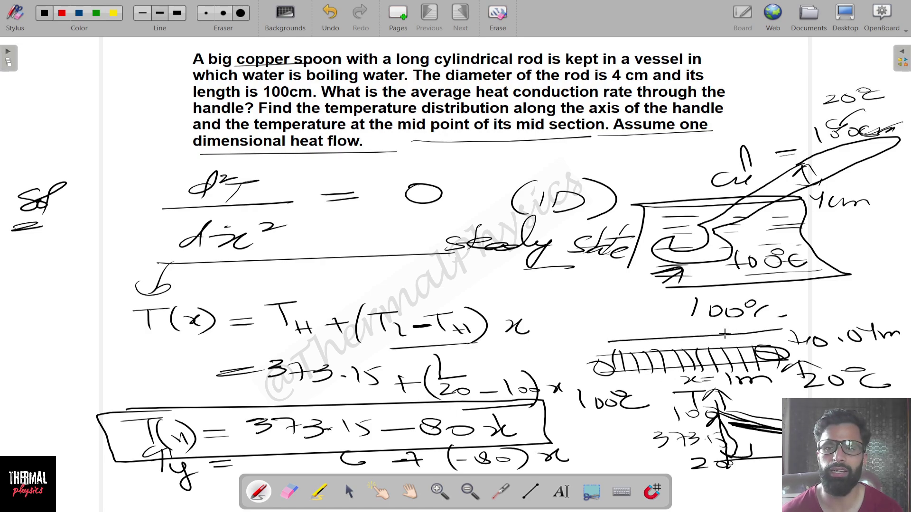
mouse_move(661, 324)
left_mouse_down()
mouse_move(681, 326)
mouse_move(678, 334)
mouse_move(732, 329)
left_mouse_up()
left_click(669, 332)
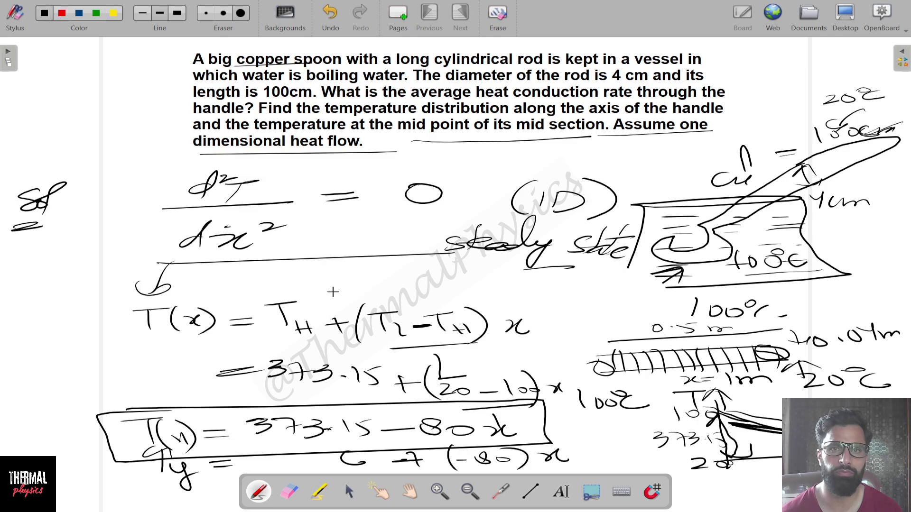
- Add a blank page and write T(0.5) = 373.15 − 80(0.5) near its upper edge
left_click(401, 23)
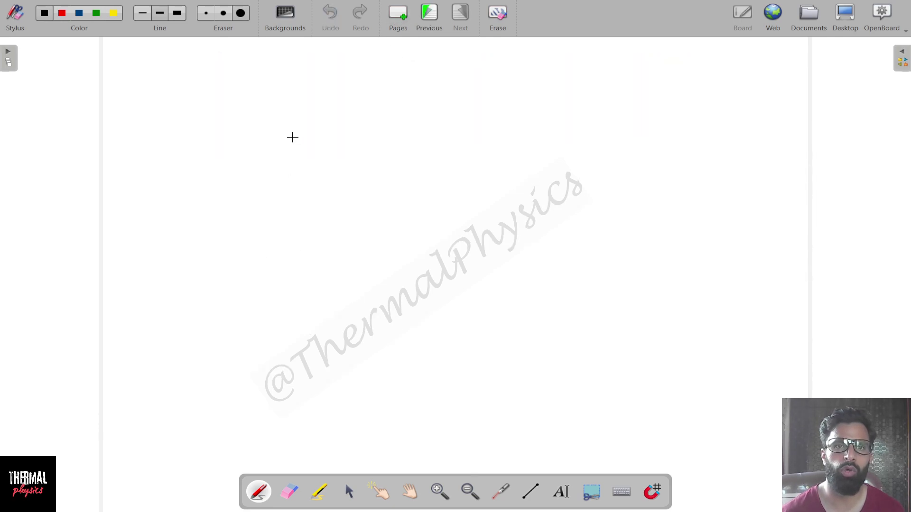
mouse_move(162, 121)
left_mouse_down()
mouse_move(199, 121)
mouse_move(180, 142)
left_mouse_up()
mouse_move(223, 113)
left_mouse_down()
mouse_move(205, 152)
mouse_move(220, 129)
mouse_move(262, 161)
mouse_move(314, 138)
left_mouse_up()
left_click(240, 137)
left_click_drag(295, 144, 392, 146)
left_click_drag(378, 138, 407, 135)
mouse_move(405, 126)
left_mouse_down()
mouse_move(417, 135)
mouse_move(406, 146)
mouse_move(449, 144)
left_mouse_up()
left_click(436, 138)
mouse_move(480, 129)
left_mouse_down()
mouse_move(460, 148)
mouse_move(522, 142)
left_mouse_up()
mouse_move(546, 136)
left_mouse_down()
mouse_move(555, 142)
mouse_move(545, 135)
left_mouse_up()
left_click_drag(581, 145, 572, 146)
mouse_move(611, 122)
left_mouse_down()
mouse_move(612, 162)
mouse_move(622, 138)
mouse_move(660, 156)
left_mouse_up()
left_click(645, 146)
mouse_move(658, 138)
left_mouse_down()
mouse_move(672, 137)
mouse_move(683, 156)
left_mouse_up()
- Write the simplified line = 373.15 − 40 beneath the T(0.5) equation
left_click_drag(291, 193, 312, 192)
mouse_move(289, 200)
left_mouse_down()
mouse_move(385, 189)
mouse_move(371, 199)
left_mouse_up()
mouse_move(400, 189)
left_mouse_down()
mouse_move(417, 200)
mouse_move(483, 204)
left_mouse_up()
left_click(469, 194)
mouse_move(500, 188)
left_mouse_down()
mouse_move(496, 205)
mouse_move(513, 186)
left_mouse_up()
left_click_drag(536, 200, 601, 192)
mouse_move(596, 184)
left_mouse_down()
mouse_move(595, 209)
mouse_move(626, 193)
left_mouse_up()
- Write the mid-point temperature = 333.15 K on the third line
left_click_drag(277, 234, 304, 232)
left_click_drag(281, 241, 308, 239)
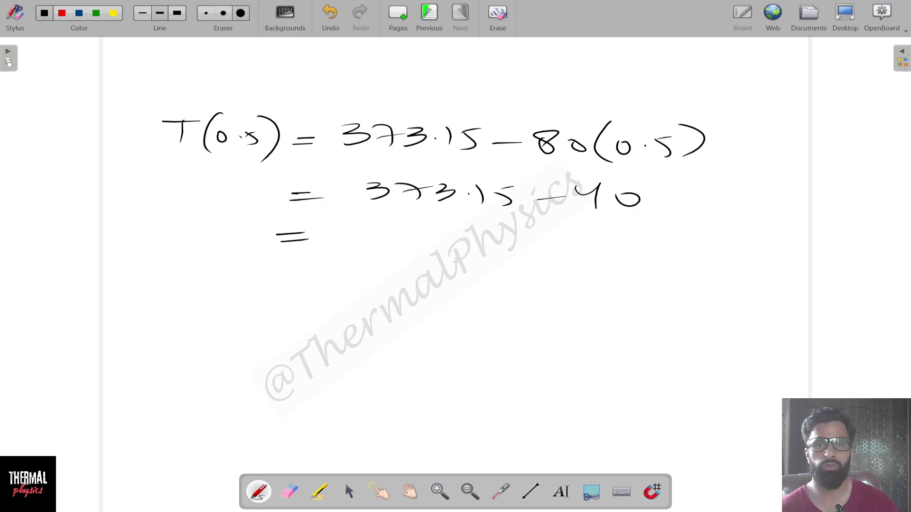
mouse_move(366, 231)
left_mouse_down()
mouse_move(357, 251)
mouse_move(430, 250)
left_mouse_up()
left_click(469, 244)
mouse_move(491, 230)
left_mouse_down()
mouse_move(496, 252)
mouse_move(589, 250)
left_mouse_up()
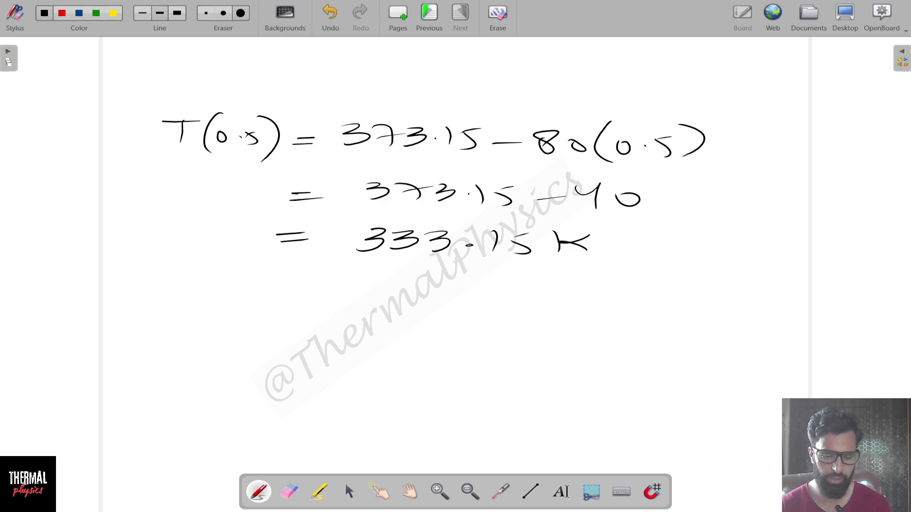
- Write the Celsius equivalent = 60 °C below the kelvin value and underline it twice
mouse_move(270, 298)
left_mouse_down()
mouse_move(309, 297)
mouse_move(309, 304)
left_mouse_up()
mouse_move(434, 275)
left_mouse_down()
mouse_move(414, 297)
mouse_move(457, 289)
left_mouse_up()
mouse_move(476, 283)
left_mouse_down()
mouse_move(487, 282)
mouse_move(478, 282)
left_mouse_up()
left_click_drag(505, 283, 530, 294)
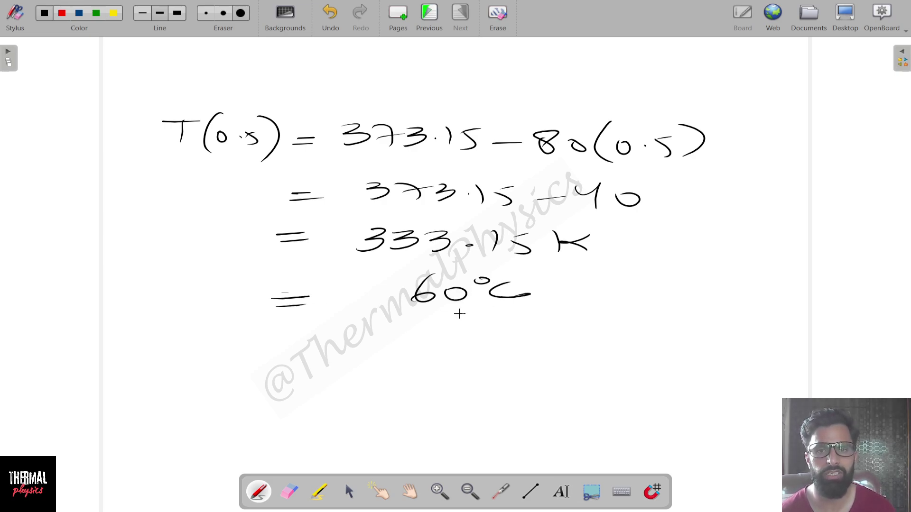
left_click_drag(459, 317, 509, 309)
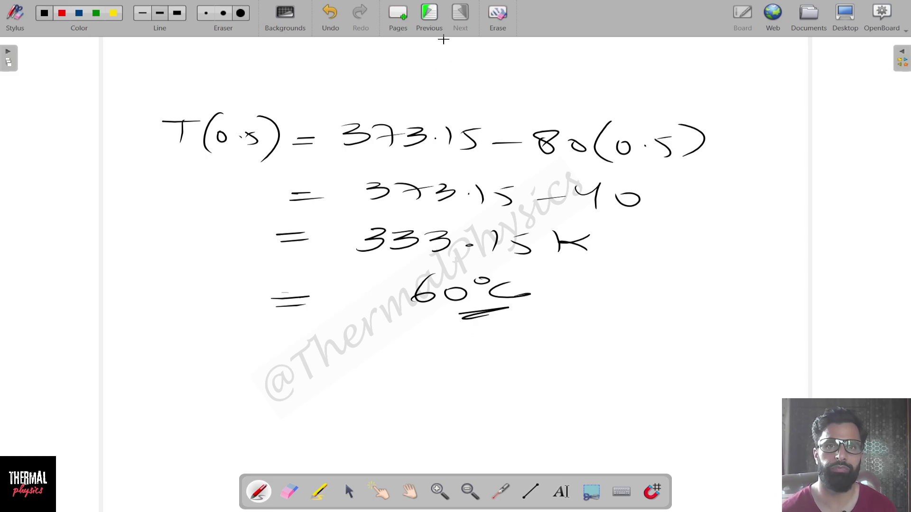
- Return to the problem page and underline "temperature distribution" and, once more, "mid point of its mid section"
left_click(428, 17)
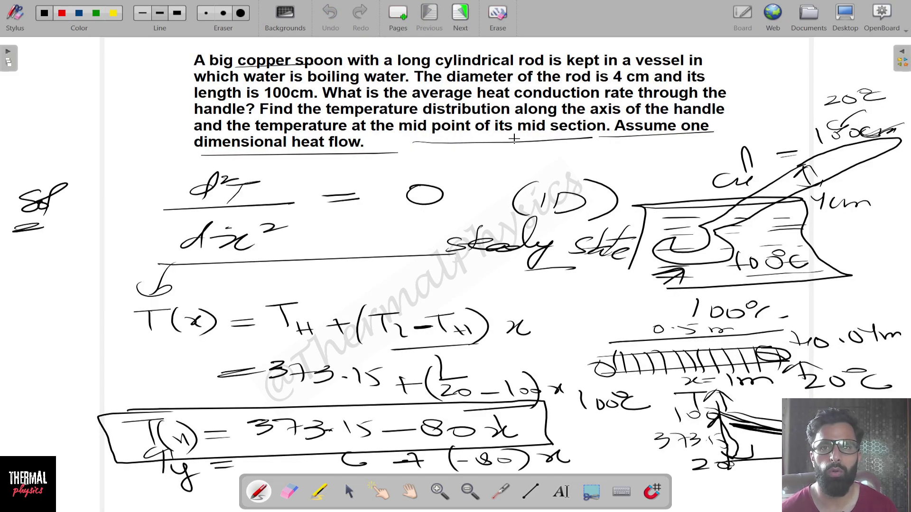
left_click_drag(328, 116, 522, 112)
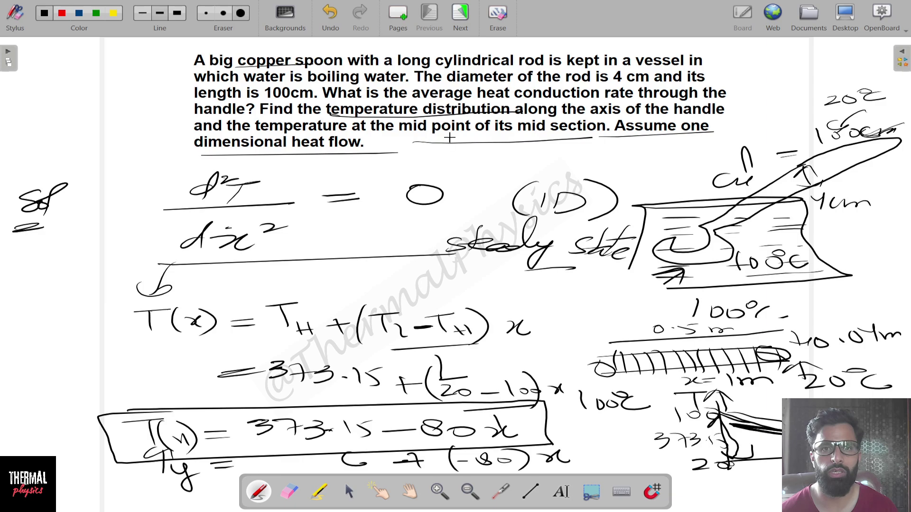
left_click_drag(406, 139, 584, 135)
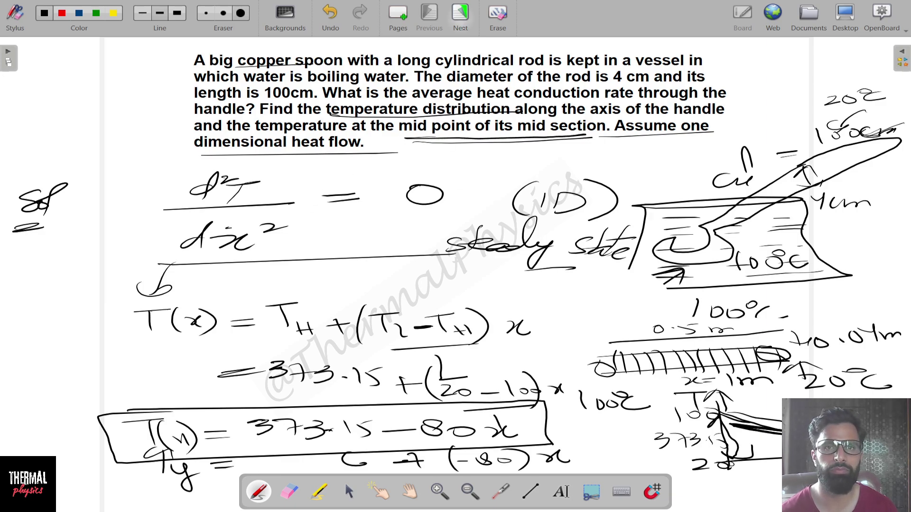
- Add another blank page right after the problem page and write the conduction formula Q̇ = kAΔT / L
left_click(461, 14)
left_click(430, 32)
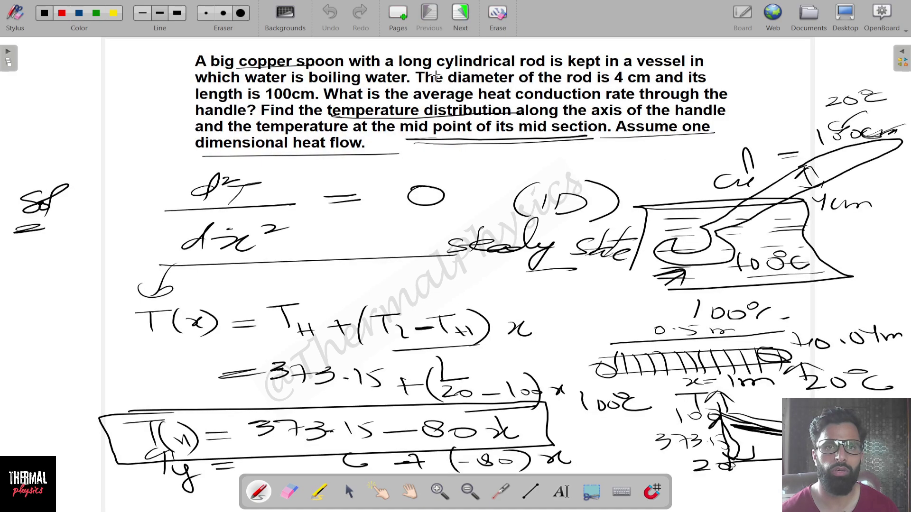
left_click(459, 19)
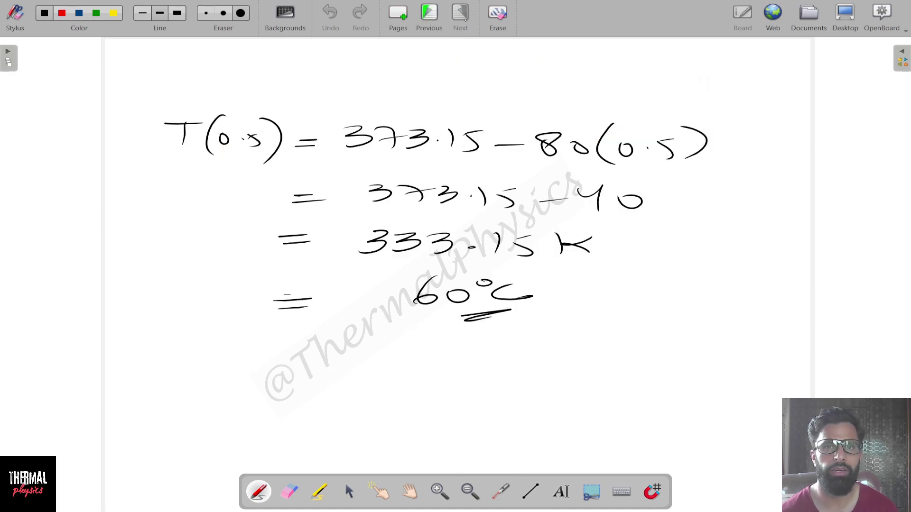
left_click(441, 19)
left_click(398, 19)
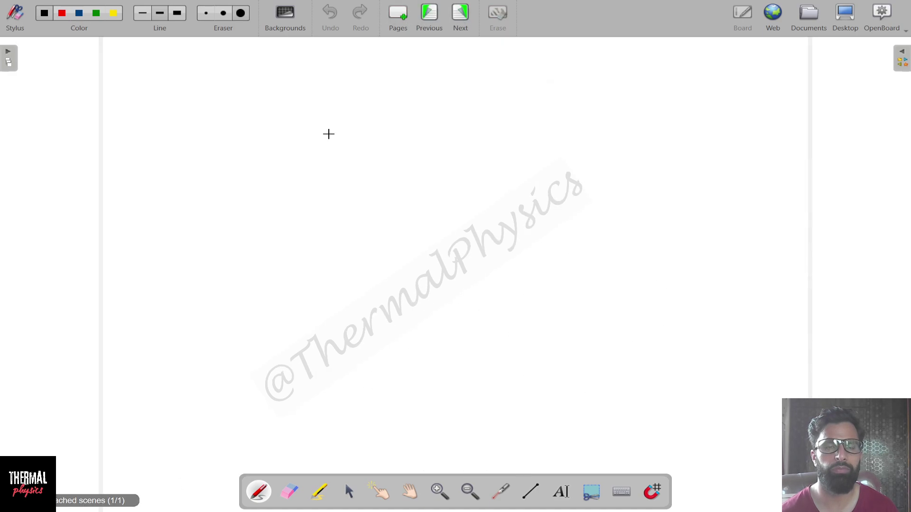
mouse_move(163, 97)
left_mouse_down()
mouse_move(176, 115)
mouse_move(223, 95)
left_mouse_up()
left_click(177, 80)
mouse_move(201, 103)
left_mouse_down()
mouse_move(267, 106)
mouse_move(241, 106)
left_mouse_up()
mouse_move(251, 102)
left_mouse_down()
mouse_move(271, 116)
mouse_move(295, 89)
mouse_move(307, 117)
left_mouse_up()
left_click_drag(278, 109, 383, 89)
left_click_drag(363, 92, 361, 113)
left_click_drag(312, 129, 400, 123)
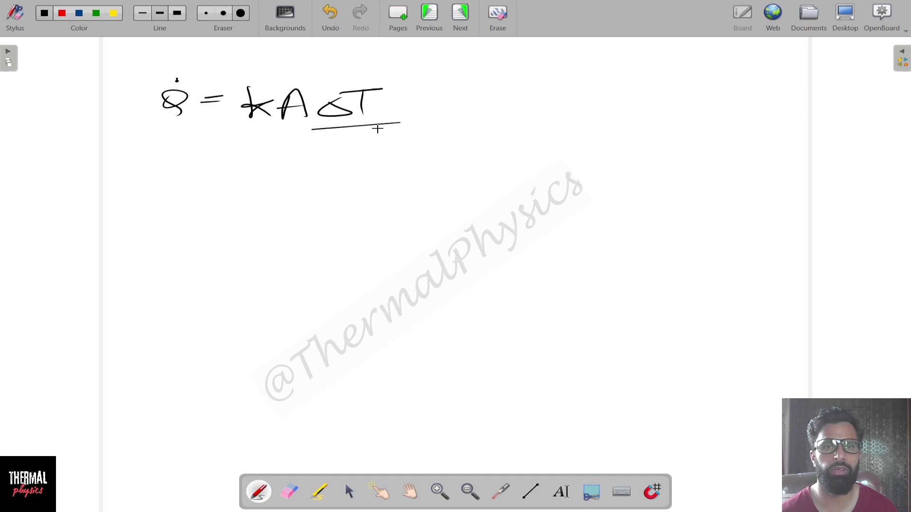
left_click_drag(351, 143, 386, 174)
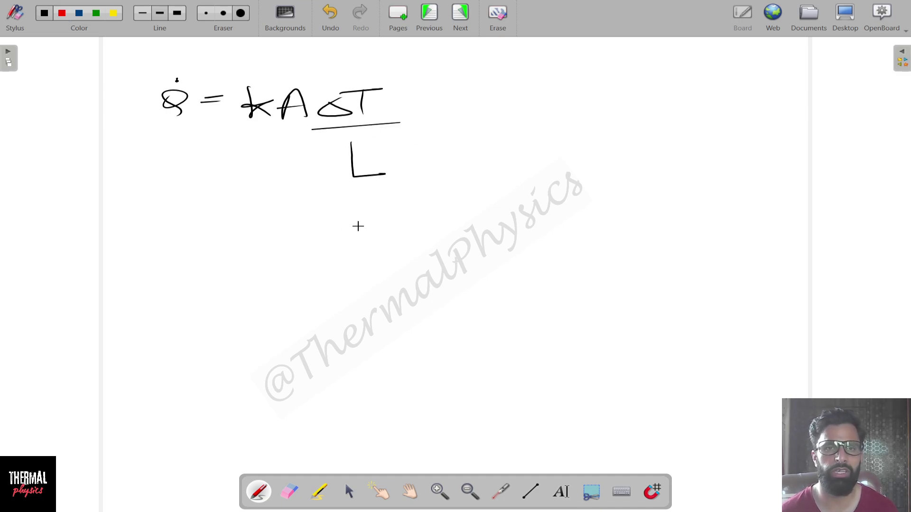
- Start the substitution line with Q̇ = beneath the conduction formula
mouse_move(188, 220)
left_mouse_down()
mouse_move(169, 236)
mouse_move(180, 257)
left_mouse_up()
left_click_drag(180, 205, 247, 226)
left_click_drag(222, 234, 242, 233)
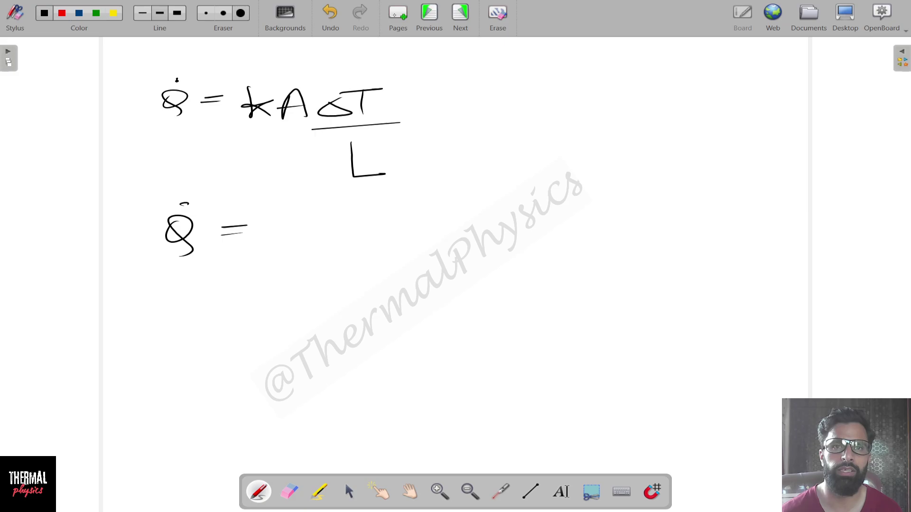
- Underline the copper spoon wording on the problem page, and note k_cu = 398 W/mK beside the conduction formula on the following page
left_click(441, 22)
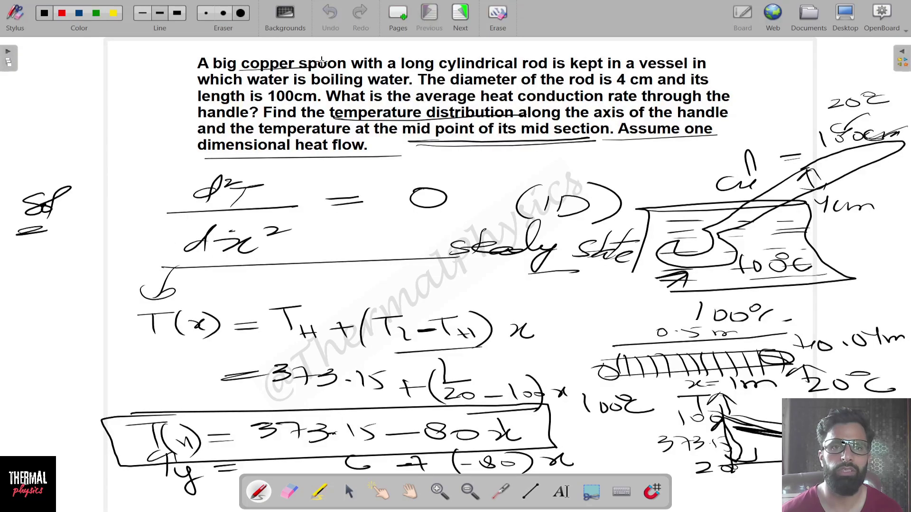
left_click_drag(238, 70, 338, 67)
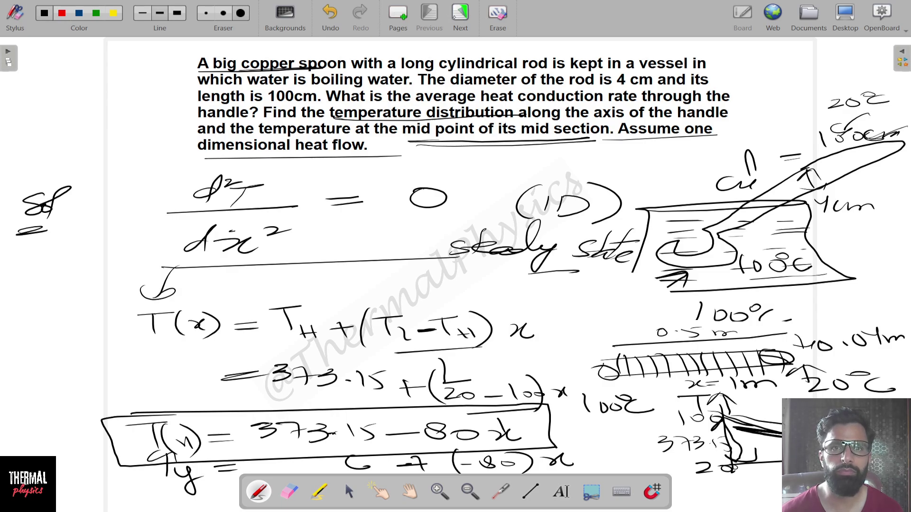
left_click(456, 16)
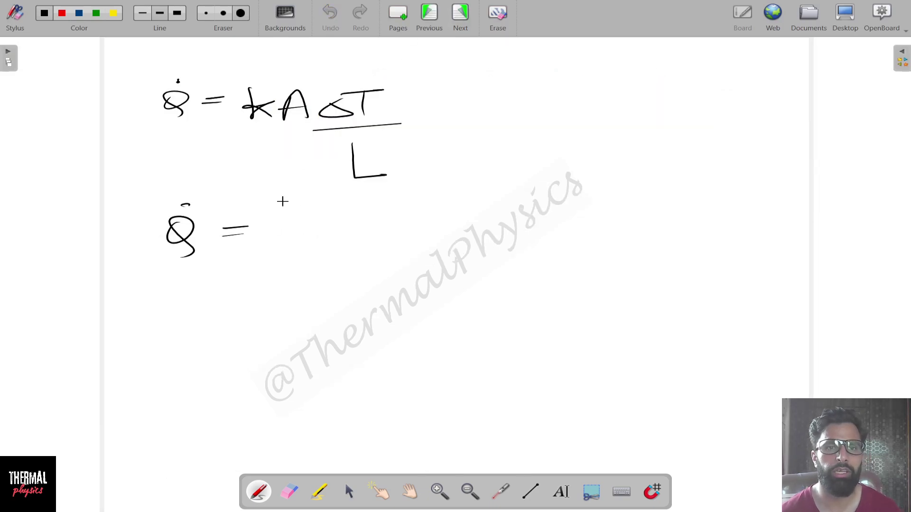
mouse_move(497, 130)
left_mouse_down()
mouse_move(525, 169)
mouse_move(552, 173)
mouse_move(571, 156)
mouse_move(654, 161)
mouse_move(733, 142)
mouse_move(764, 164)
mouse_move(789, 163)
mouse_move(778, 162)
left_mouse_up()
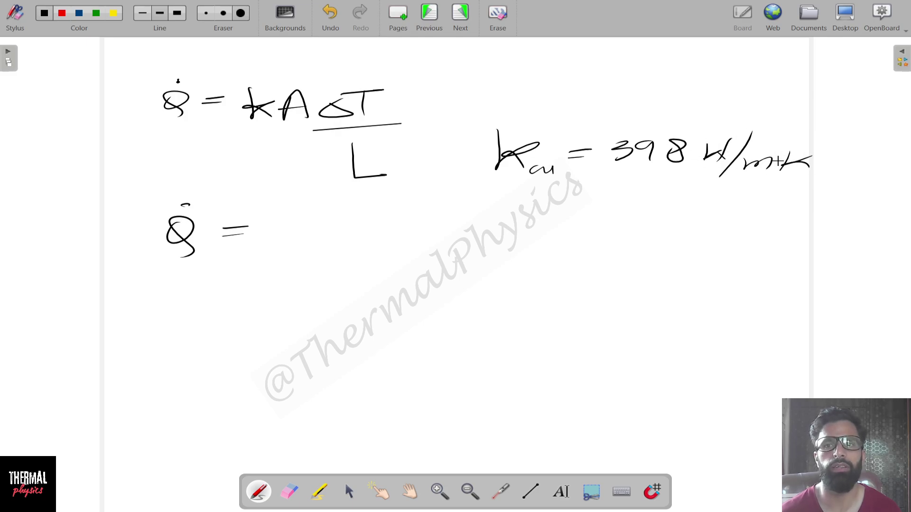
- Continue the Q̇ line with 398 × π/4 (0.04)² ×
mouse_move(261, 221)
left_mouse_down()
mouse_move(314, 230)
mouse_move(414, 223)
mouse_move(382, 237)
left_mouse_up()
mouse_move(407, 226)
left_mouse_down()
mouse_move(426, 244)
mouse_move(399, 260)
mouse_move(408, 272)
left_mouse_up()
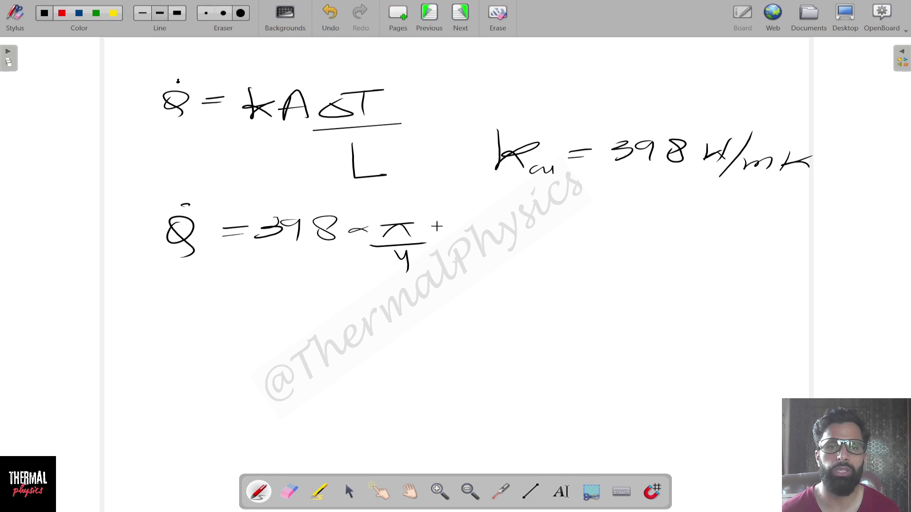
mouse_move(440, 215)
left_mouse_down()
mouse_move(437, 245)
mouse_move(466, 221)
mouse_move(457, 227)
mouse_move(499, 231)
left_mouse_up()
left_click(486, 233)
mouse_move(514, 226)
left_mouse_down()
mouse_move(528, 221)
mouse_move(526, 241)
left_mouse_up()
left_click_drag(524, 211, 533, 250)
mouse_move(551, 212)
left_mouse_down()
mouse_move(581, 214)
mouse_move(584, 240)
left_mouse_up()
left_click_drag(587, 227, 611, 241)
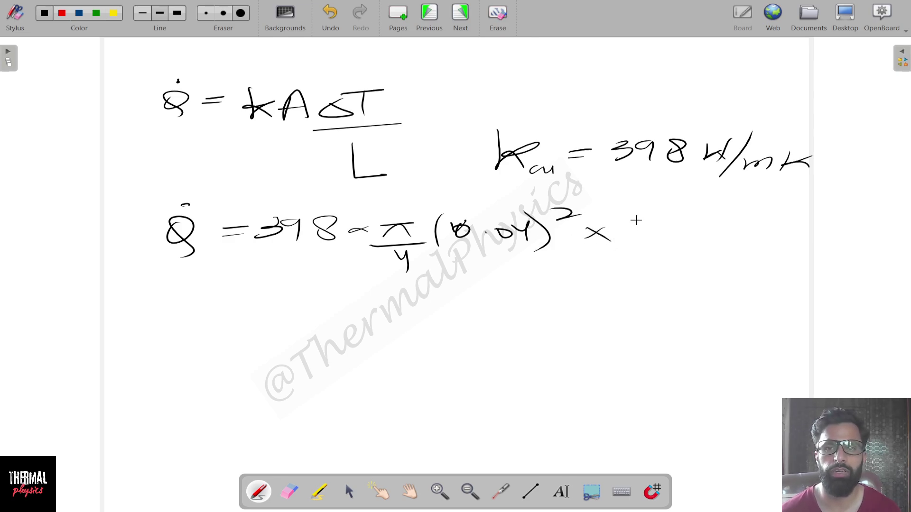
- Complete the Q̇ expression with the fraction (100 − 20) over 1
mouse_move(643, 208)
left_mouse_down()
mouse_move(629, 246)
mouse_move(652, 231)
mouse_move(647, 244)
mouse_move(663, 226)
mouse_move(683, 227)
left_mouse_up()
left_click_drag(710, 232, 758, 240)
mouse_move(773, 231)
left_mouse_down()
mouse_move(764, 235)
mouse_move(774, 230)
left_mouse_up()
left_click_drag(772, 207, 790, 248)
left_click_drag(633, 269, 808, 254)
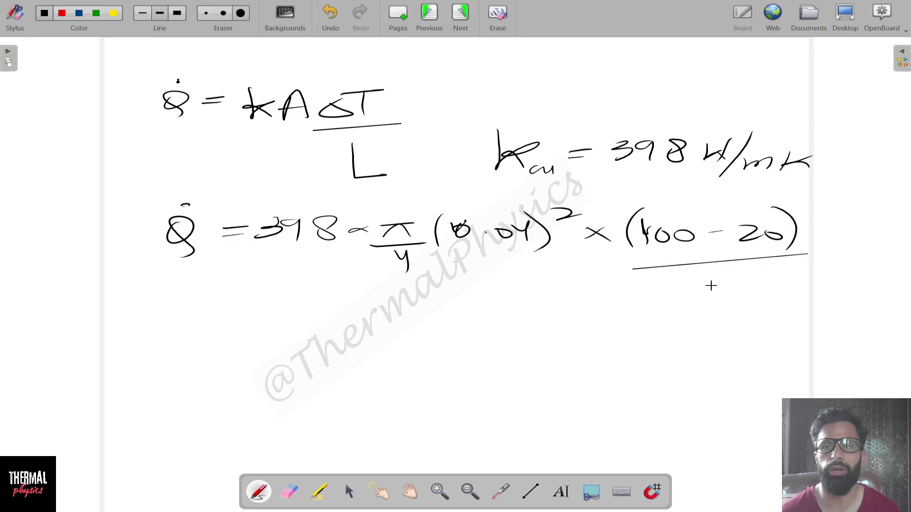
left_click_drag(718, 274, 722, 296)
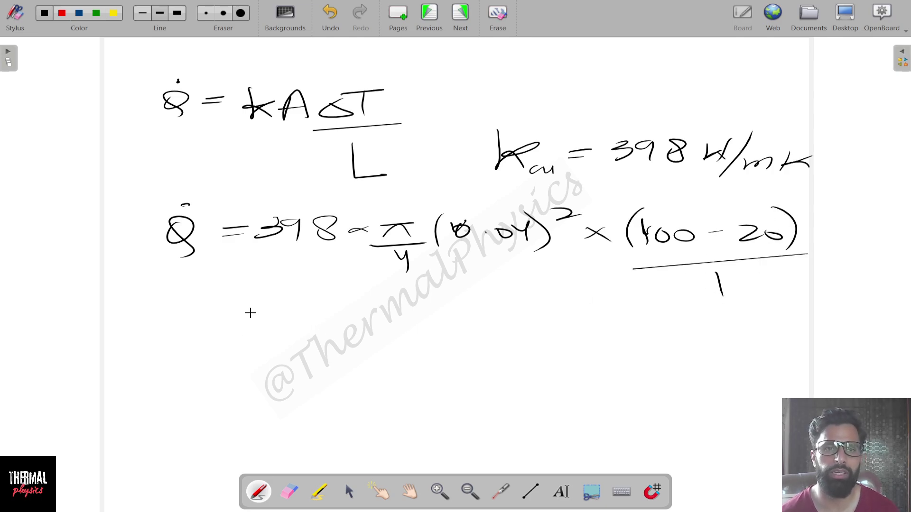
- Begin a further evaluation line with = 398 × beneath the substituted expression
left_click_drag(214, 316, 233, 315)
left_click_drag(210, 326, 232, 324)
mouse_move(264, 293)
left_mouse_down()
mouse_move(265, 312)
mouse_move(312, 312)
mouse_move(340, 291)
mouse_move(385, 313)
left_mouse_up()
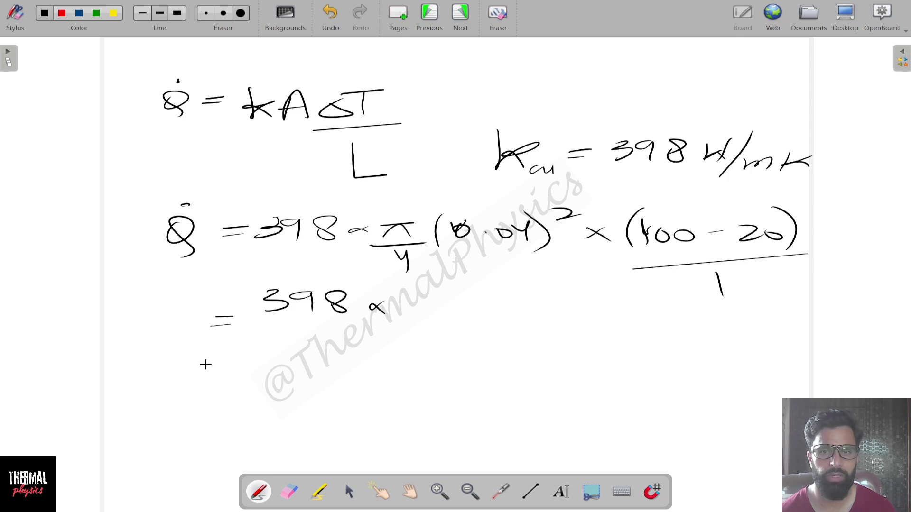
- Write the final result Q̇ = 40.01 W and draw a box around it
left_click_drag(205, 364, 240, 361)
left_click_drag(212, 372, 243, 369)
left_click_drag(335, 341, 353, 348)
mouse_move(356, 338)
left_mouse_down()
mouse_move(360, 360)
mouse_move(376, 347)
left_mouse_up()
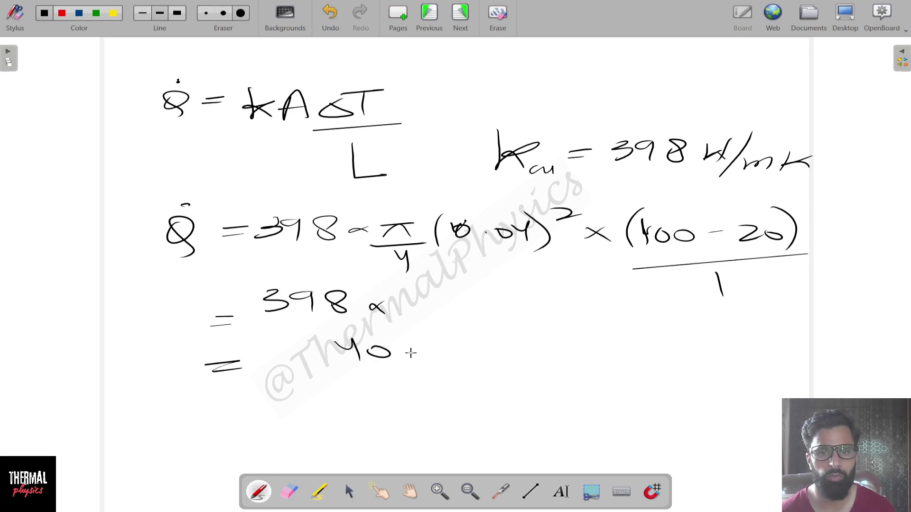
left_click(409, 353)
left_click_drag(443, 342, 440, 342)
mouse_move(454, 335)
left_mouse_down()
mouse_move(470, 356)
mouse_move(519, 343)
mouse_move(538, 353)
left_mouse_up()
left_click_drag(151, 362, 171, 378)
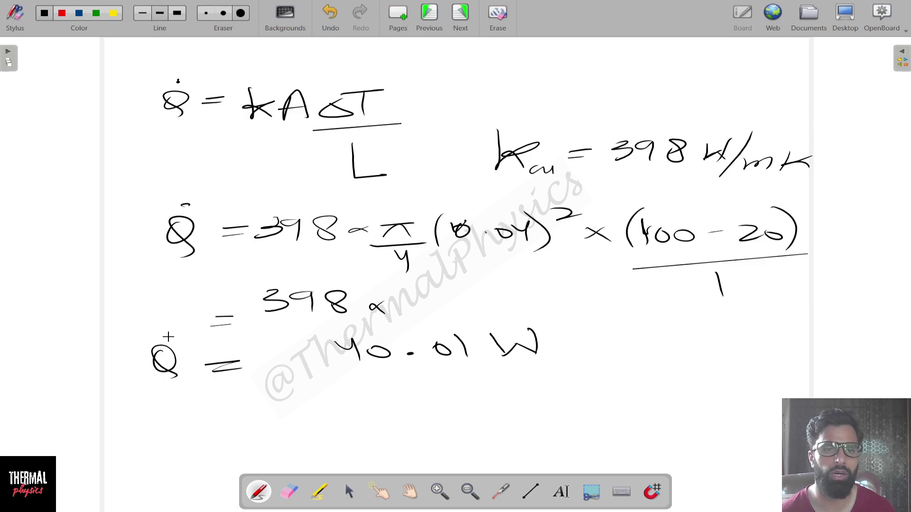
mouse_move(145, 326)
left_mouse_down()
mouse_move(160, 388)
mouse_move(561, 301)
mouse_move(583, 362)
mouse_move(169, 392)
left_mouse_up()
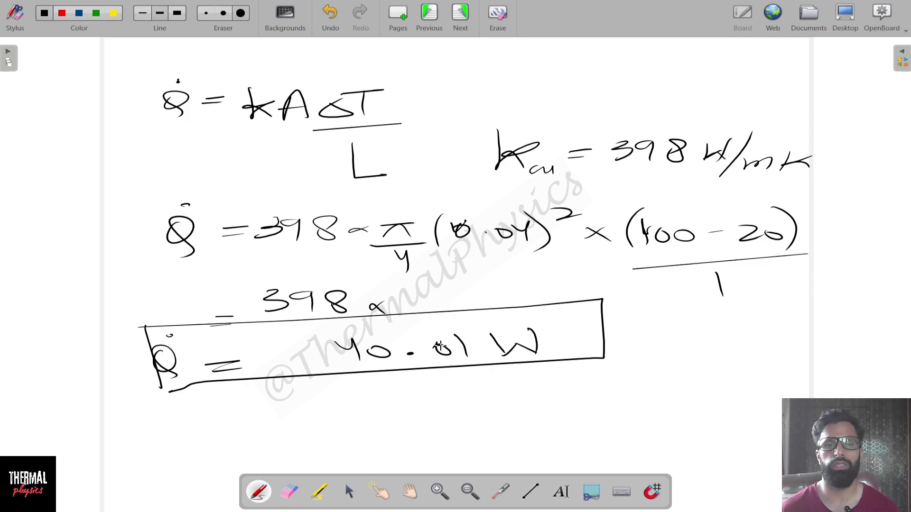
- Draw a vertical summary line beside the boxed result, with arrows leading to 373.15 − 80x and 60 °C
left_click_drag(653, 314, 669, 396)
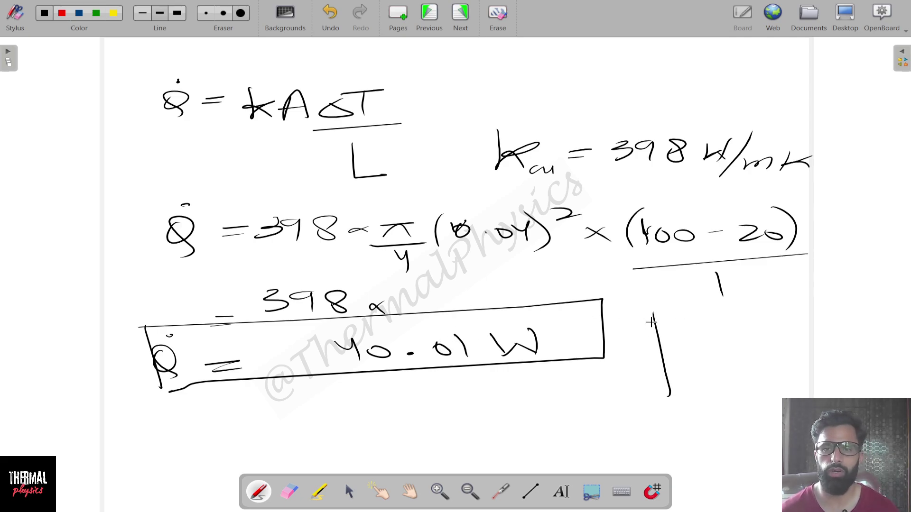
mouse_move(627, 324)
left_mouse_down()
mouse_move(831, 315)
mouse_move(858, 306)
left_mouse_up()
left_click_drag(874, 310, 905, 314)
left_click_drag(646, 358, 719, 358)
left_click_drag(733, 349, 750, 346)
mouse_move(775, 344)
left_mouse_down()
mouse_move(768, 350)
mouse_move(797, 352)
left_mouse_up()
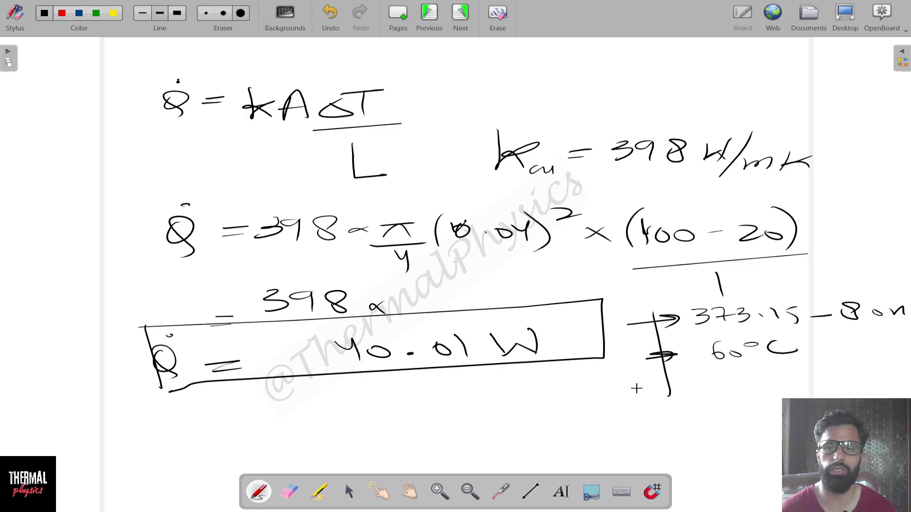
- Add a third arrow with its answer below the 60 °C entry in the summary
mouse_move(645, 388)
left_mouse_down()
mouse_move(692, 380)
mouse_move(747, 395)
mouse_move(740, 385)
mouse_move(885, 375)
left_mouse_up()
left_click(741, 373)
left_click(861, 380)
mouse_move(888, 372)
left_mouse_down()
mouse_move(891, 380)
mouse_move(910, 361)
left_mouse_up()
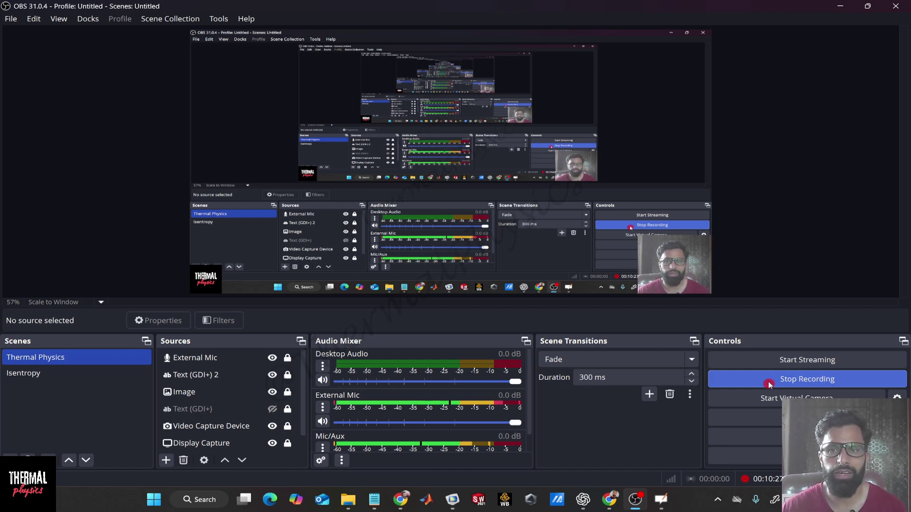
- Switch to COMSOL Multiphysics
left_click(452, 505)
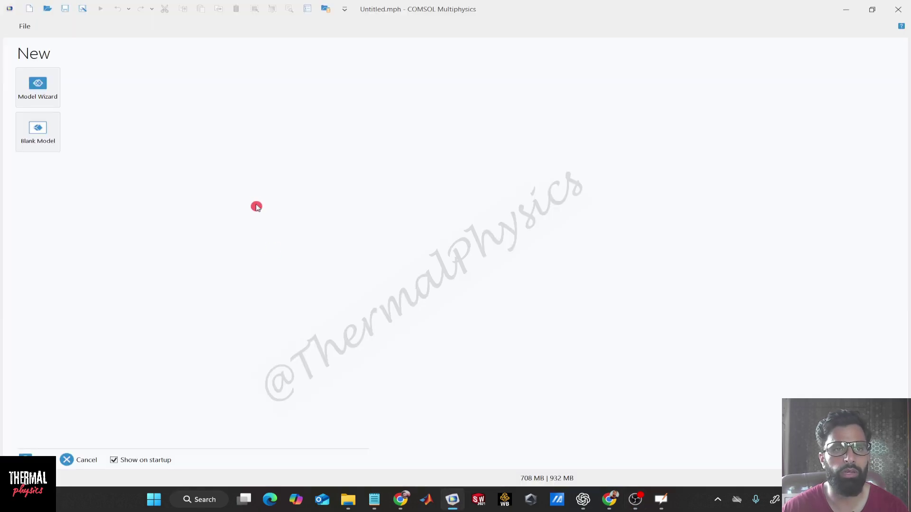
- Create a 3D model with the Heat Transfer in Solids physics interface and a Stationary study
left_click(41, 93)
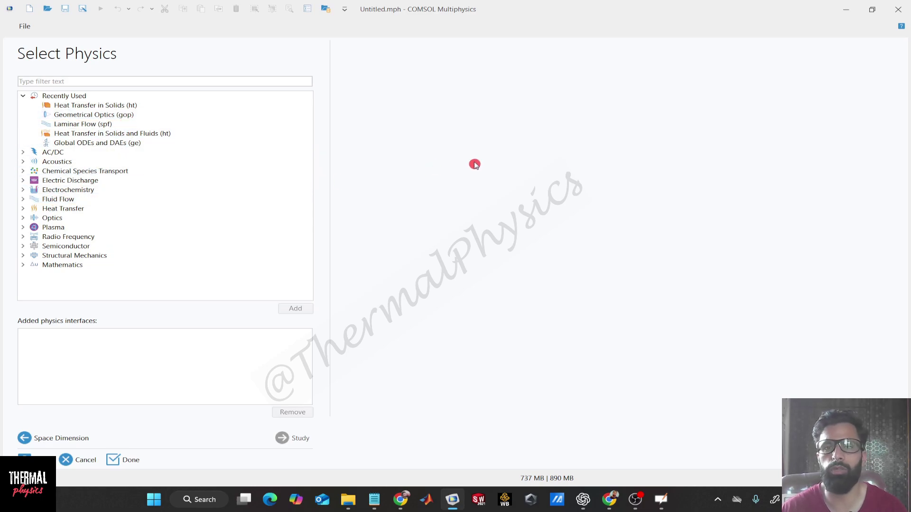
left_click(131, 106)
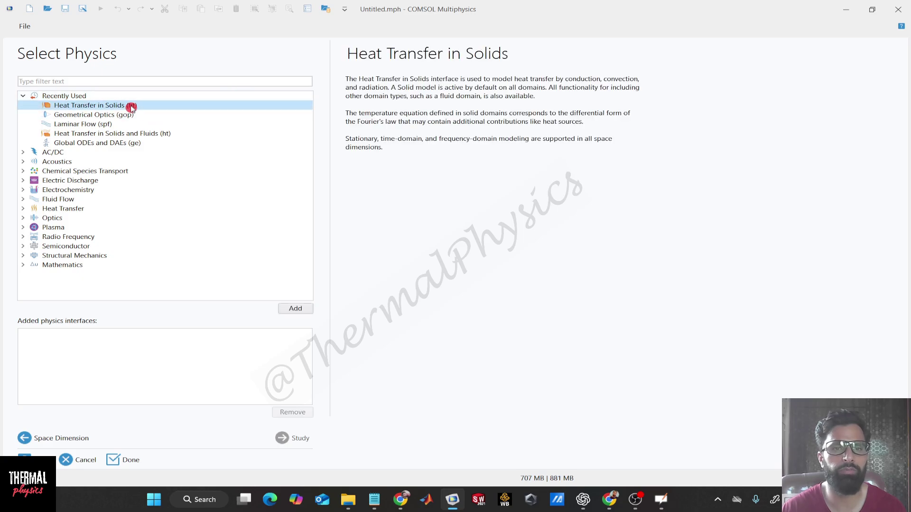
left_click(289, 309)
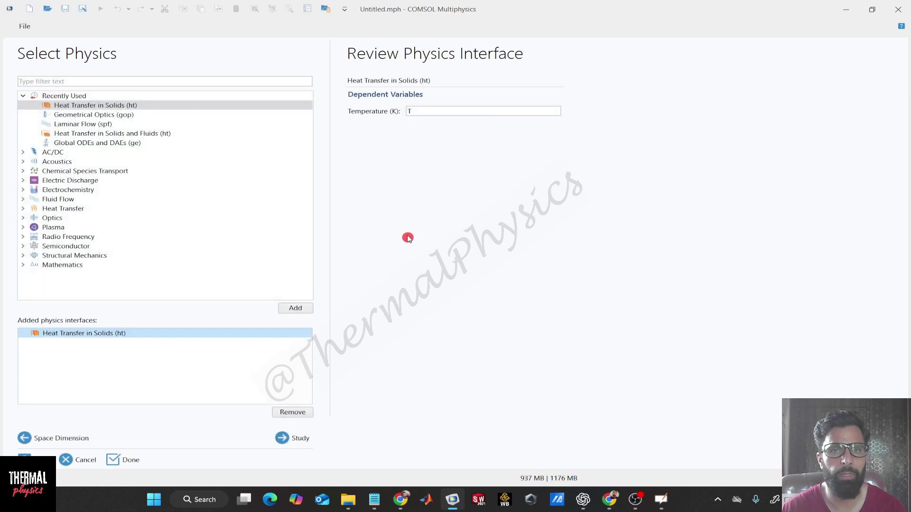
left_click(283, 438)
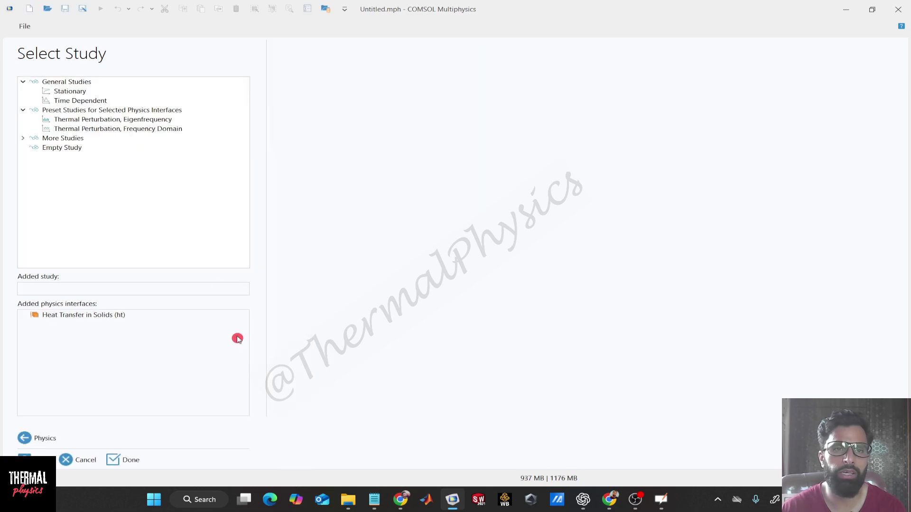
left_click(92, 92)
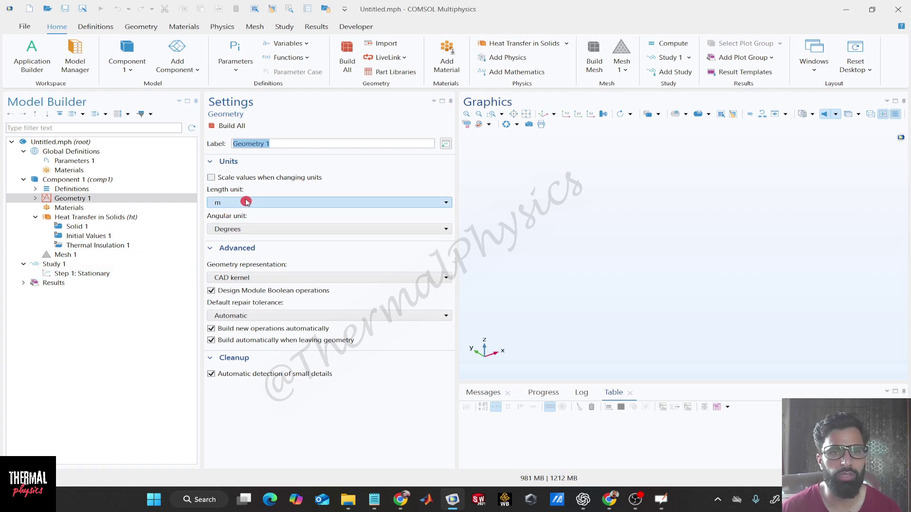
right_click(108, 200)
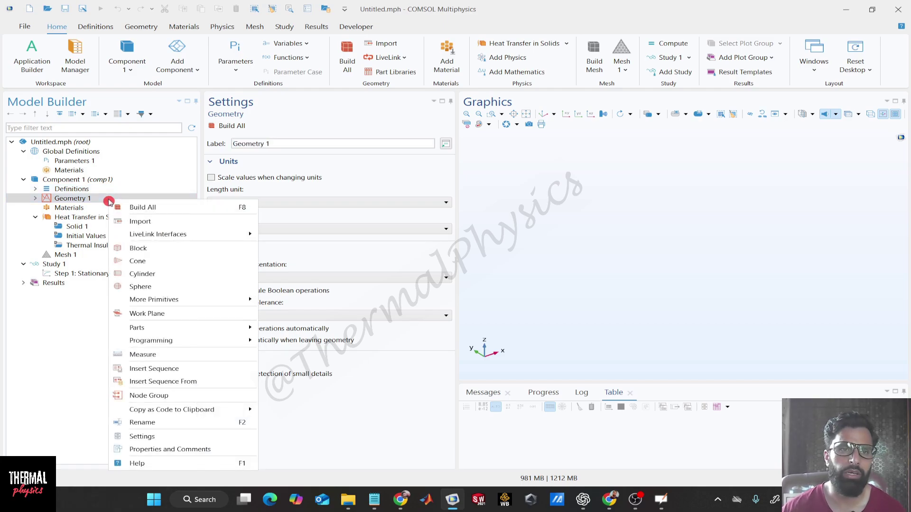
left_click(106, 201)
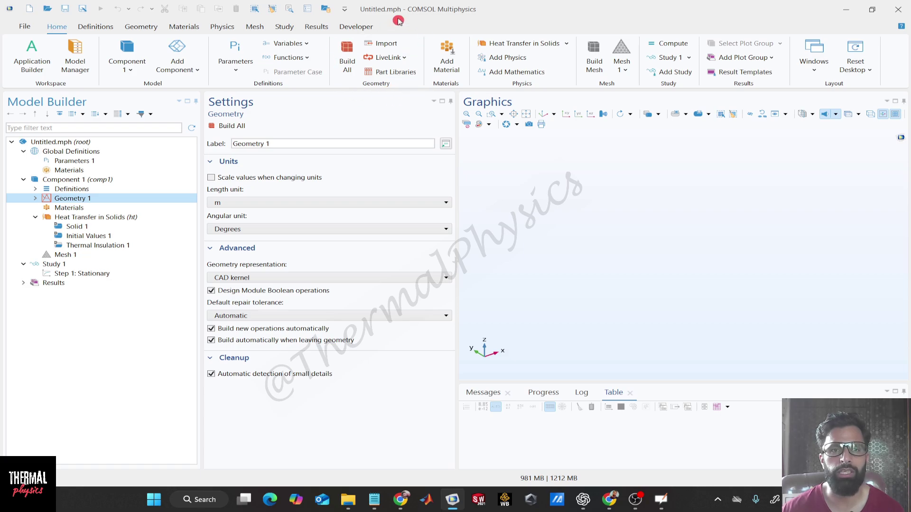
left_click(145, 29)
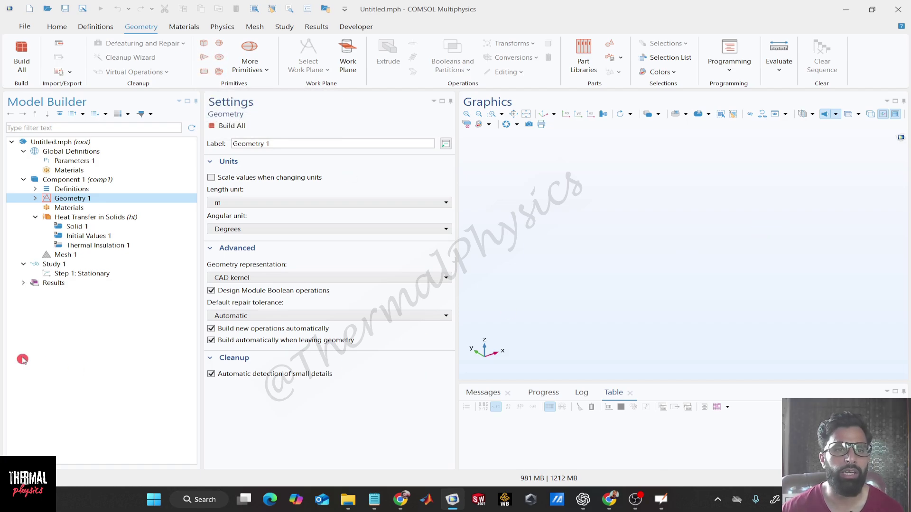
- Add a solid cylinder of radius 0.02 m and height 1 m along the x-axis, and build the geometry
right_click(110, 200)
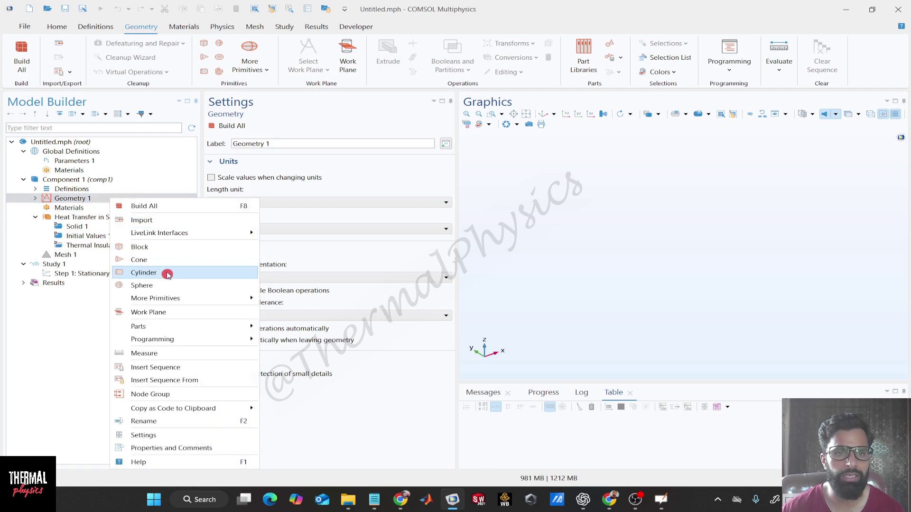
left_click(167, 274)
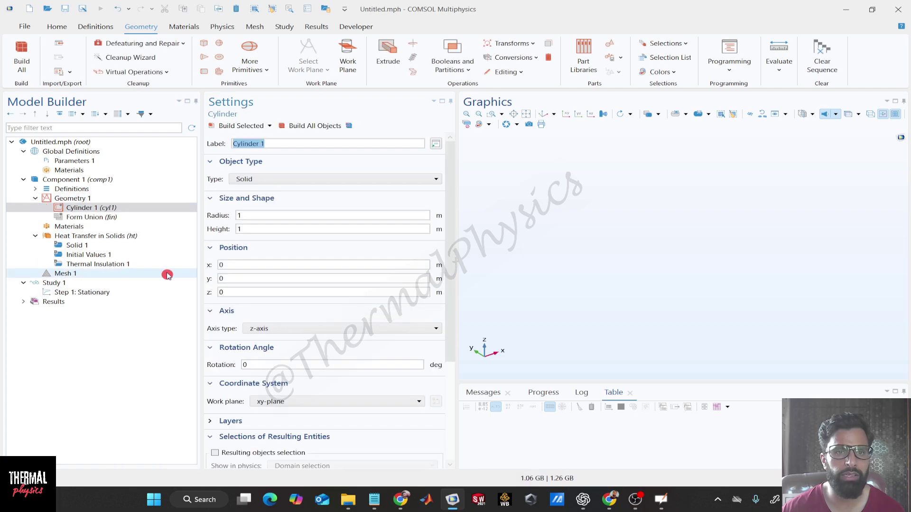
left_click(256, 215)
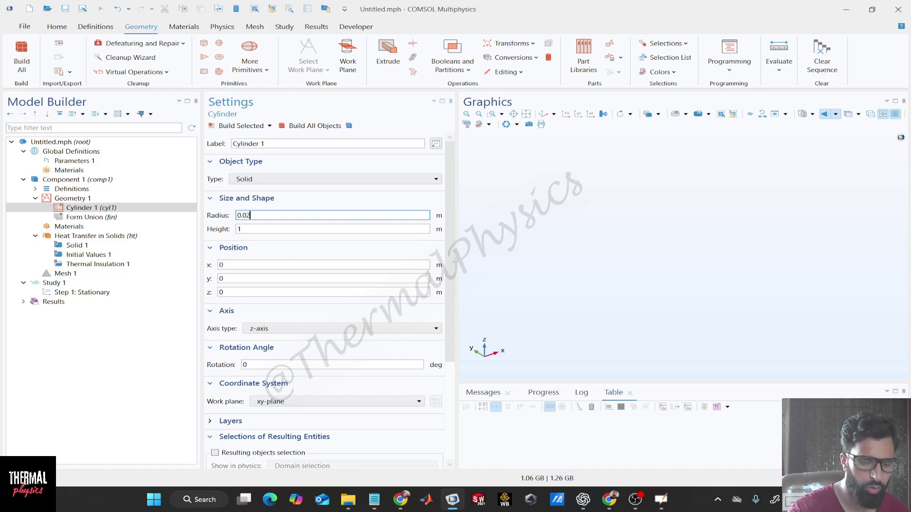
left_click(256, 229)
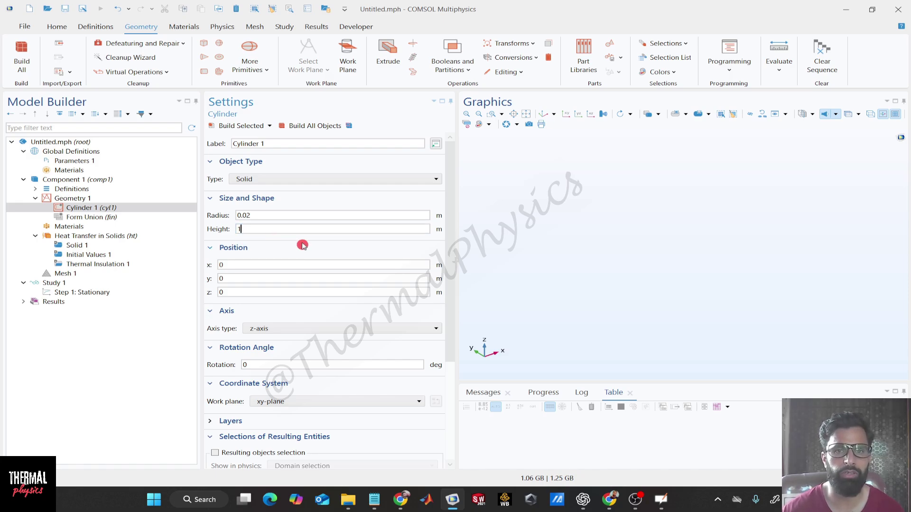
left_click(291, 331)
left_click(286, 340)
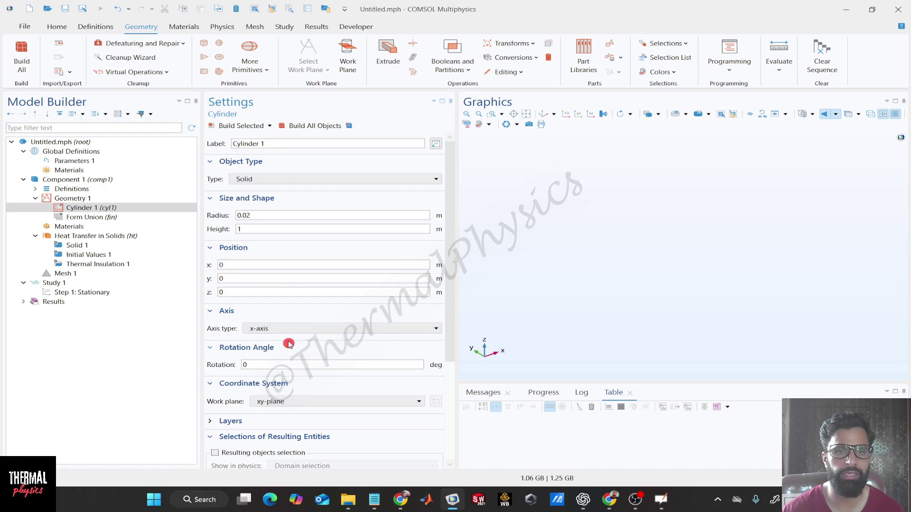
left_click(311, 127)
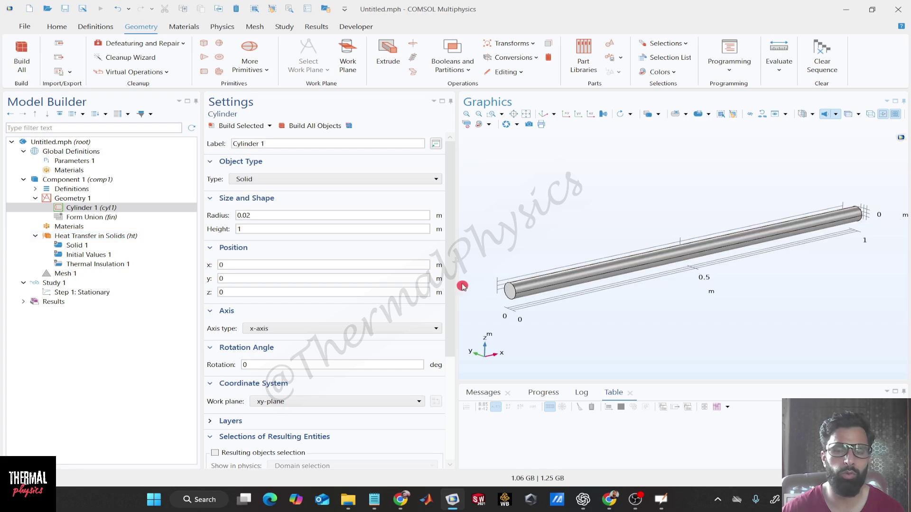
- Add Copper from the User-Defined Library to the component as the cylinder's material and close the material library
left_click(88, 228)
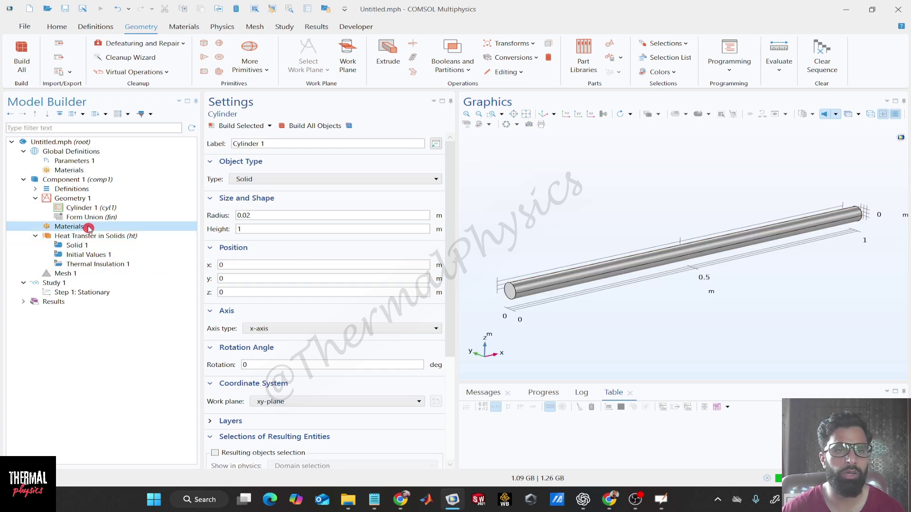
right_click(88, 228)
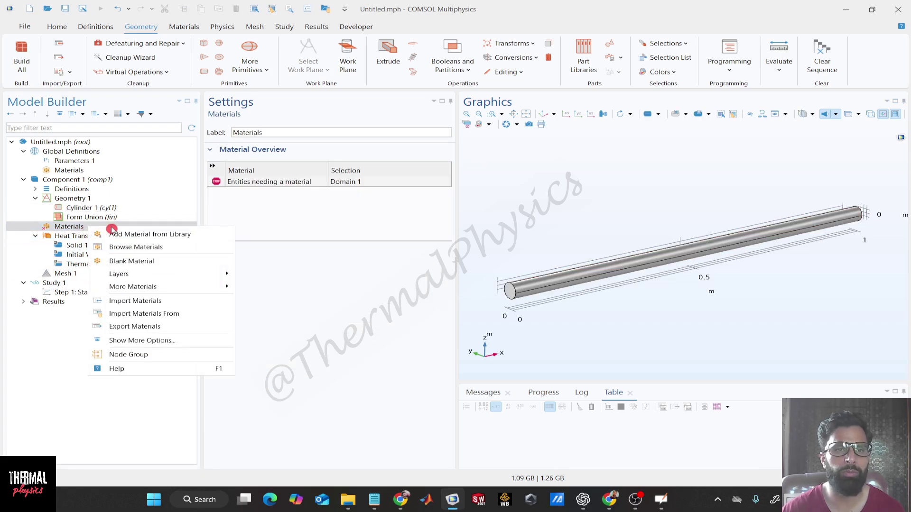
left_click(163, 234)
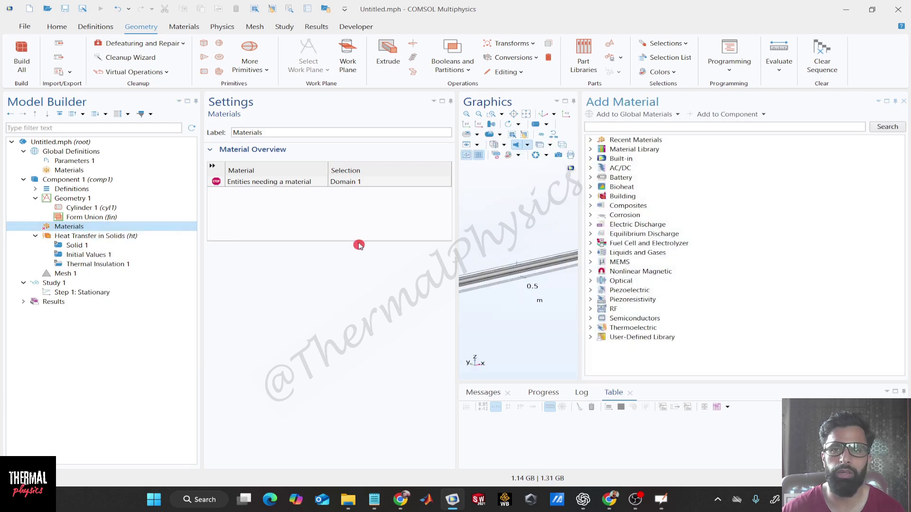
left_click(590, 336)
scroll(706, 327, "down", 6)
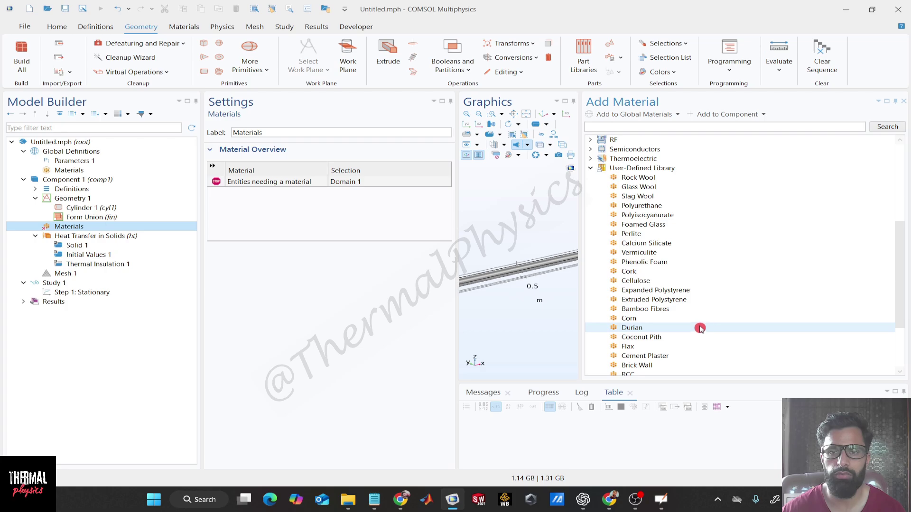
scroll(692, 300, "down", 3)
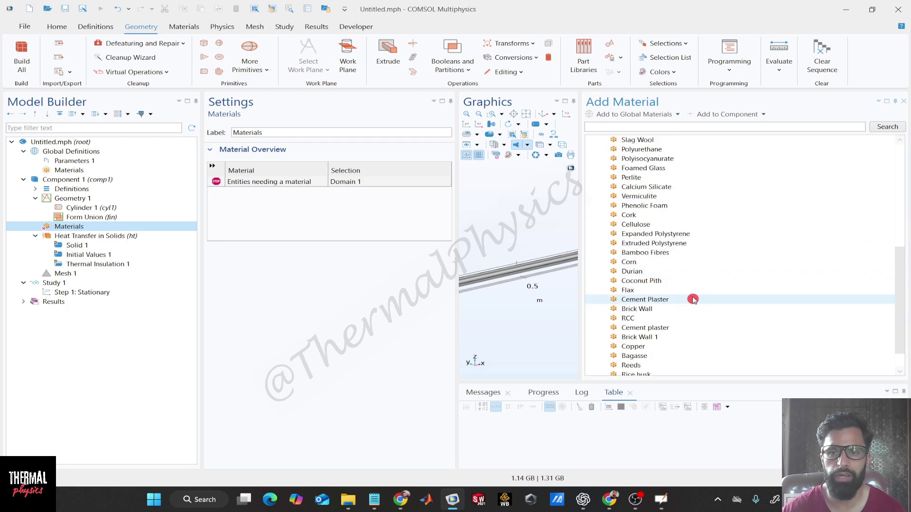
left_click(660, 318)
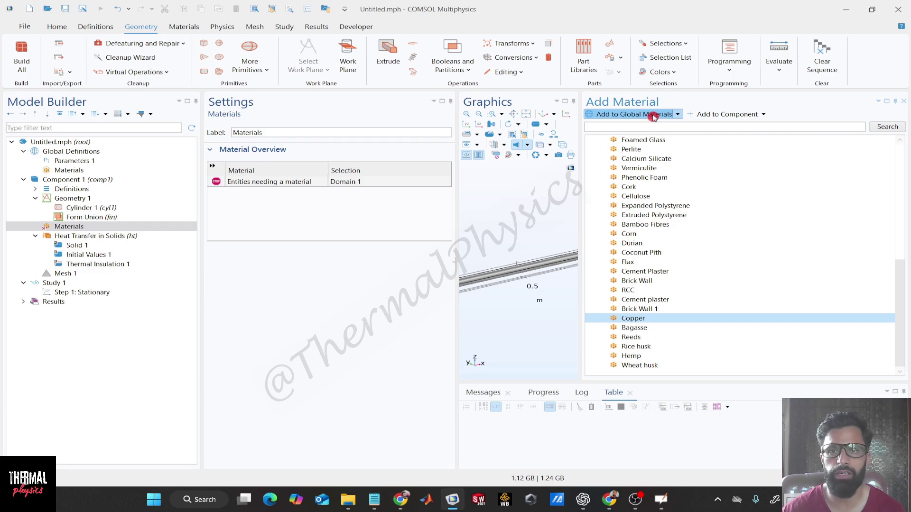
left_click(719, 117)
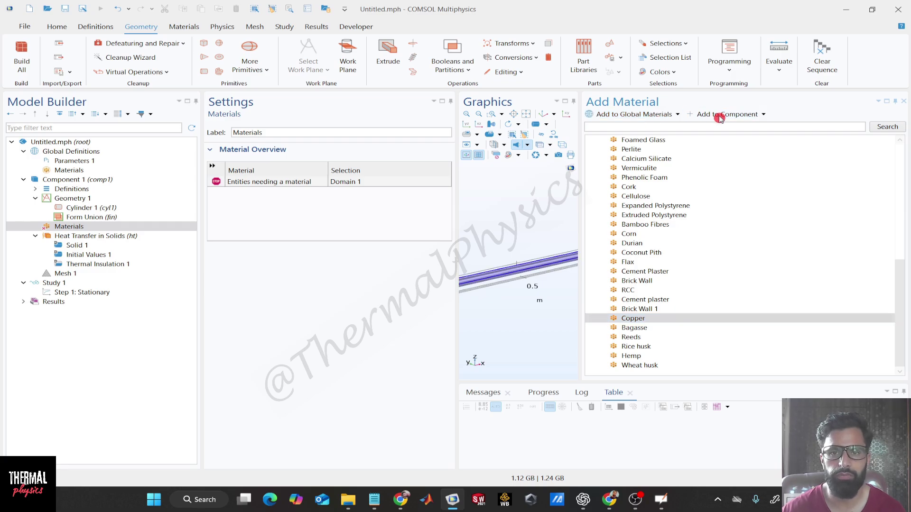
left_click(903, 104)
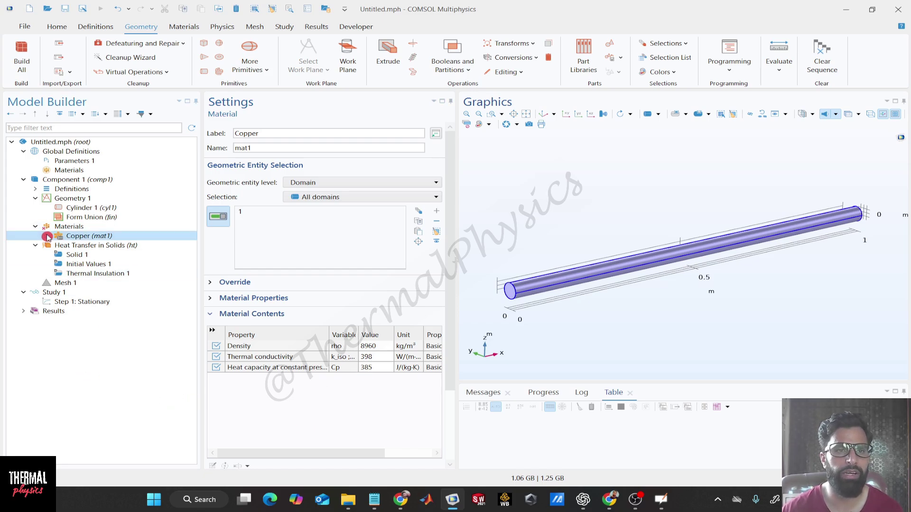
- Collapse the geometry and materials branches, and review the Heat Transfer in Solids settings and its initial values
left_click(36, 199)
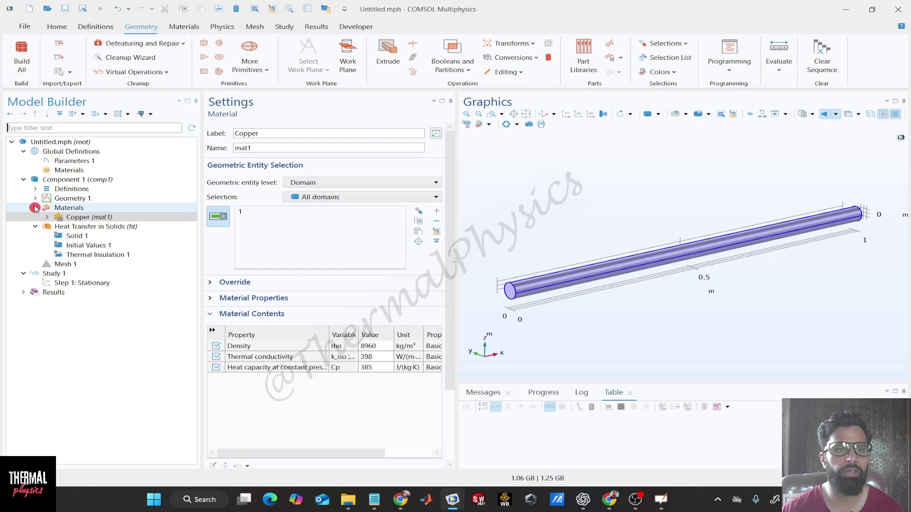
left_click(89, 217)
left_click(35, 208)
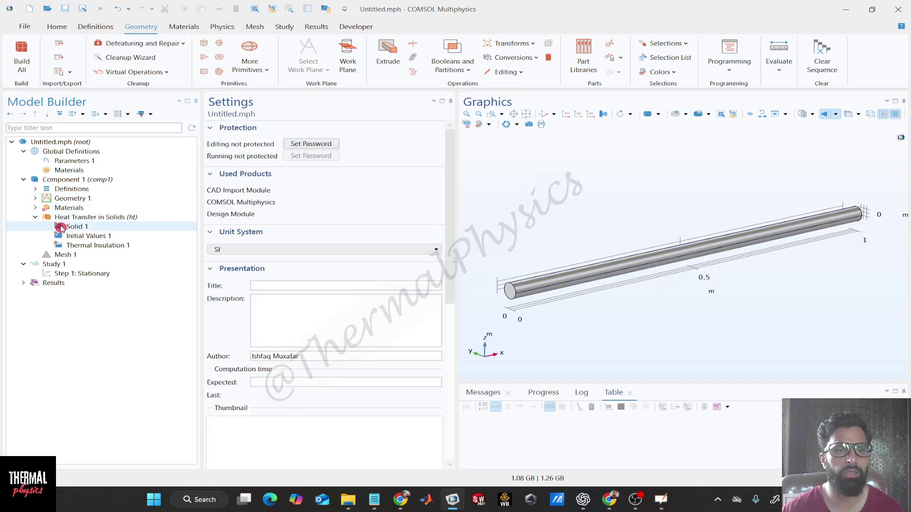
left_click(104, 217)
left_click(92, 208)
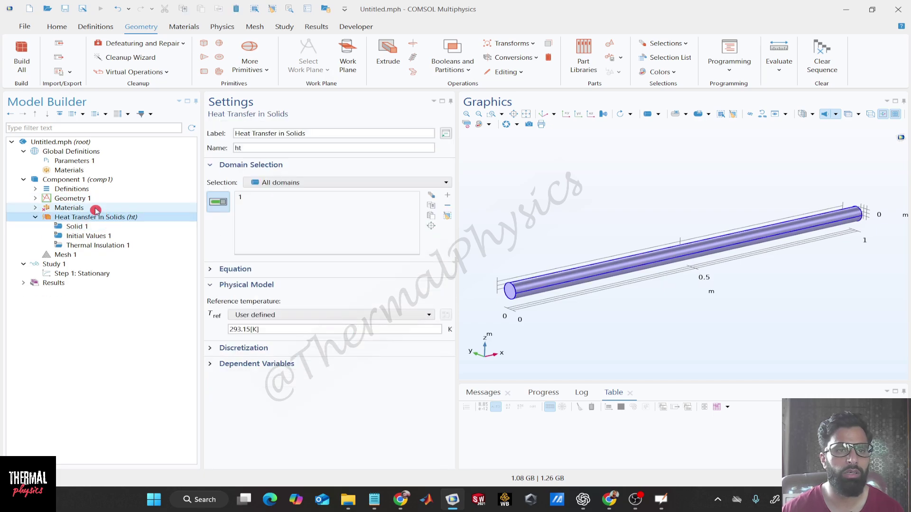
left_click(96, 218)
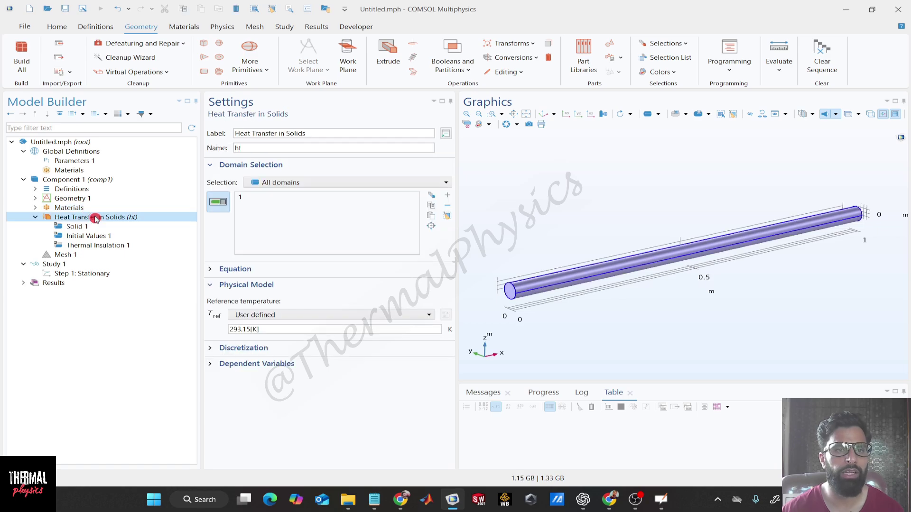
left_click(118, 230)
left_click(118, 237)
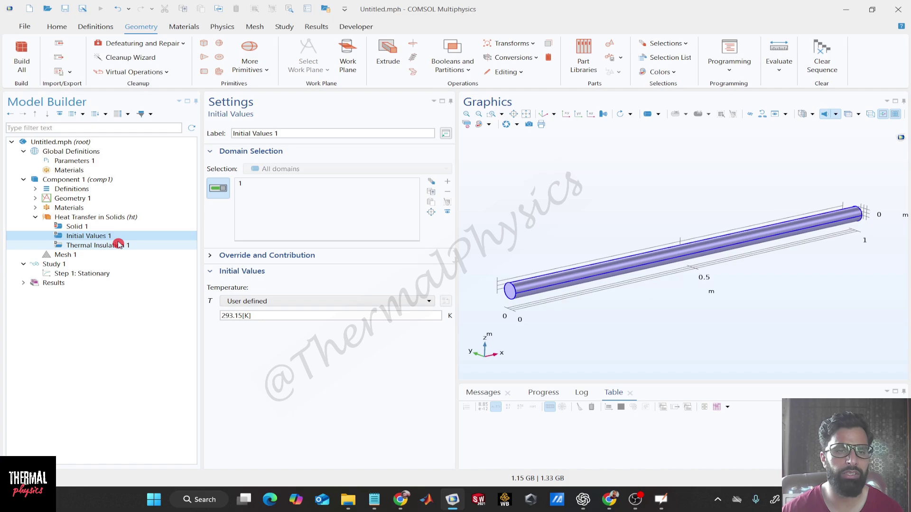
- Add a Temperature boundary condition of 373.15 K on the cylinder's end face at x = 0
right_click(118, 219)
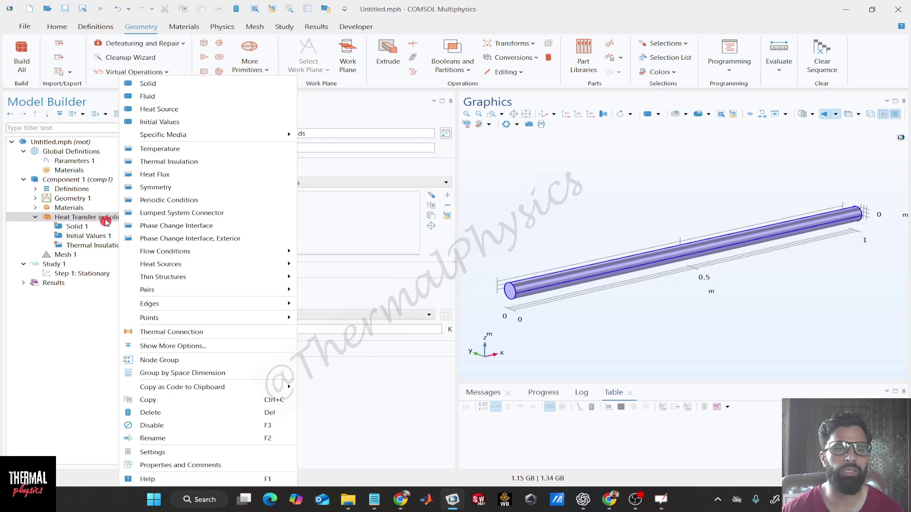
left_click(218, 149)
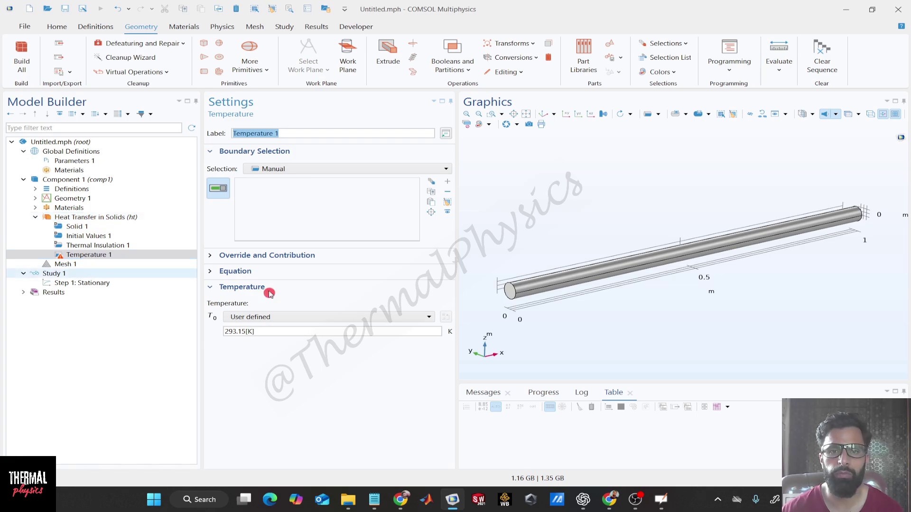
left_click(509, 295)
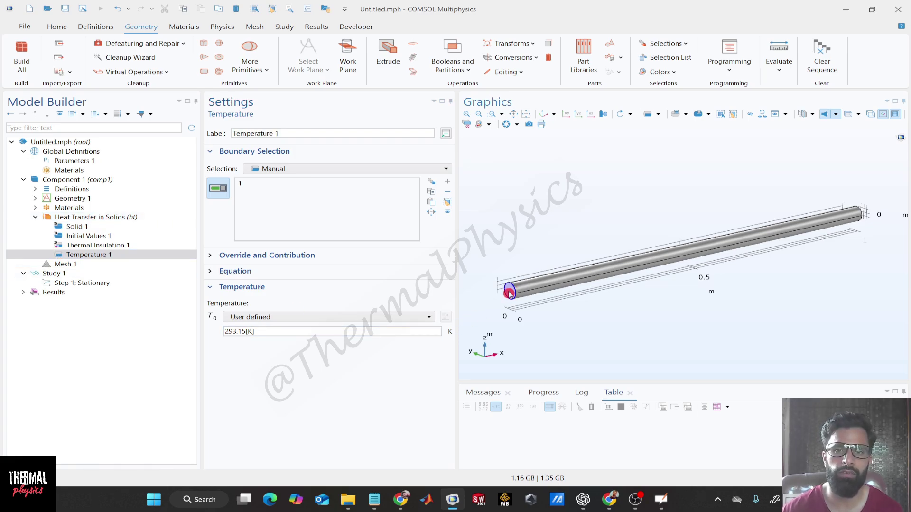
left_click(230, 332)
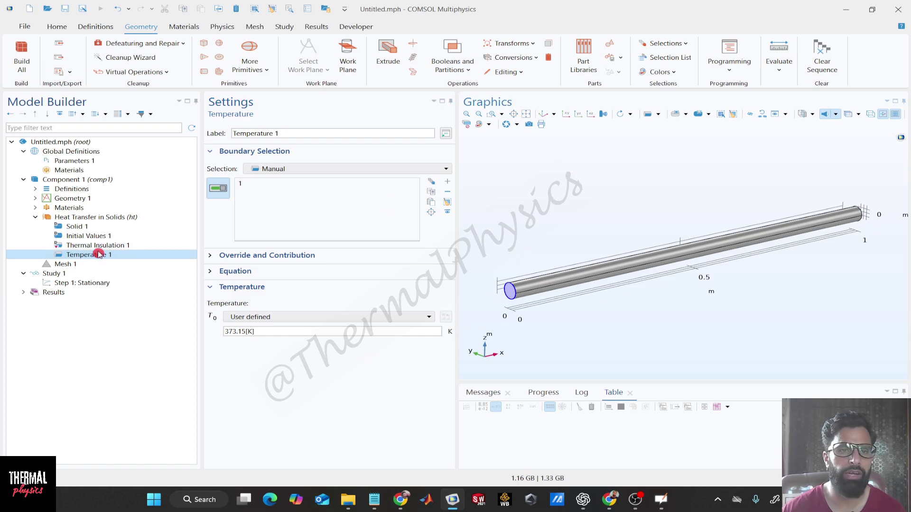
- Add a second Temperature condition of 293.15 K on the cylinder's end face at x = 1 m, and review the thermally insulated boundaries
left_click(103, 219)
right_click(103, 220)
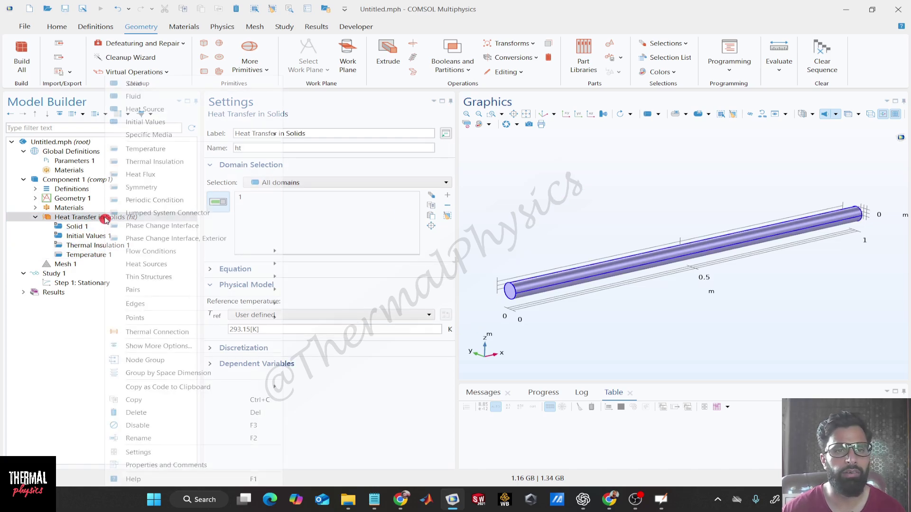
left_click(145, 148)
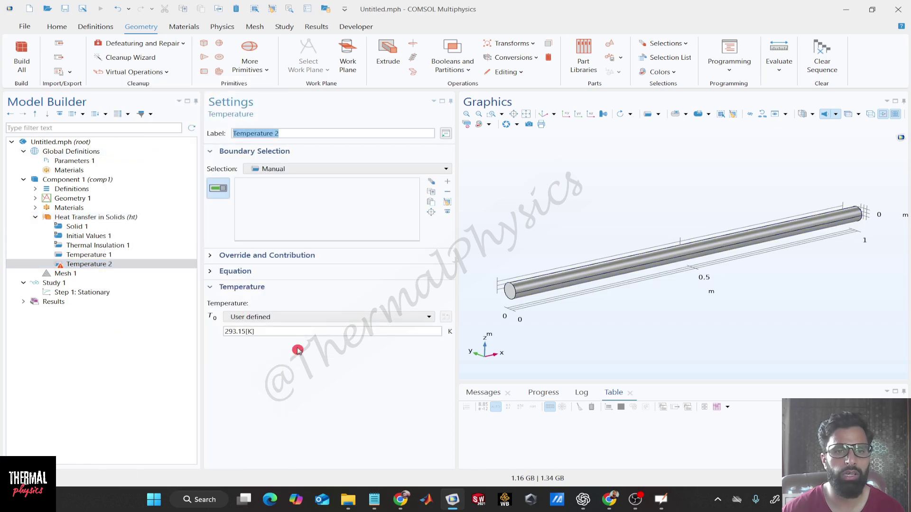
left_click(233, 337)
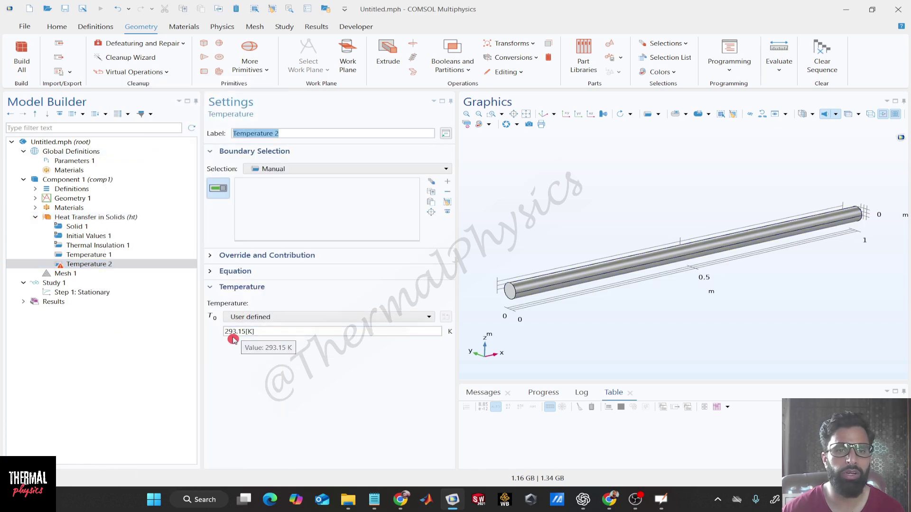
left_click(237, 367)
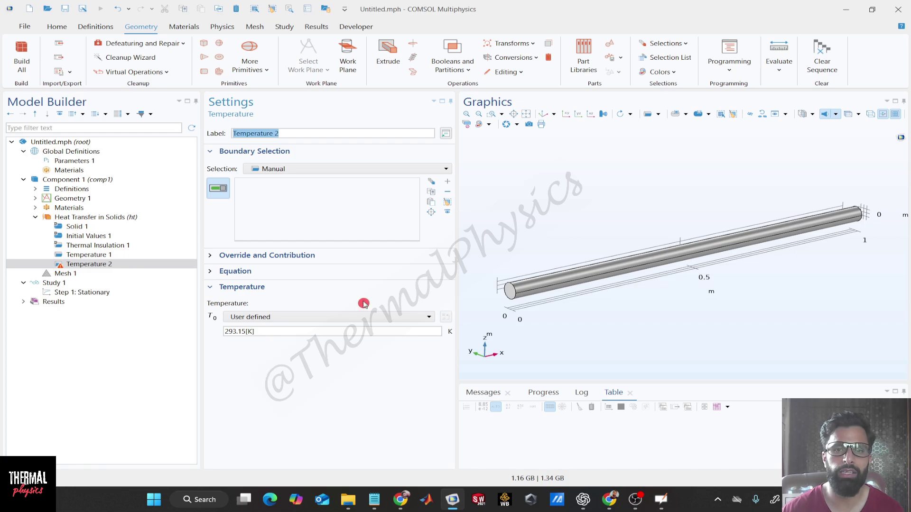
left_click_drag(631, 214, 553, 246)
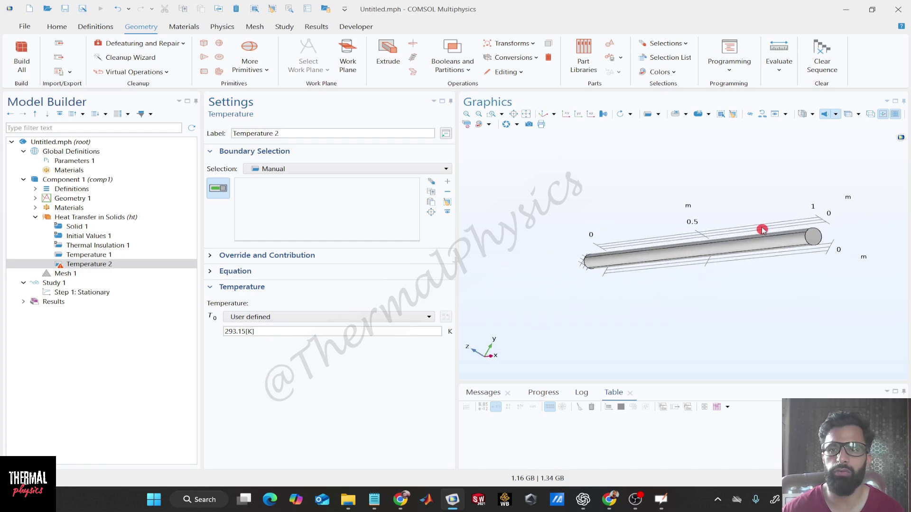
left_click(816, 239)
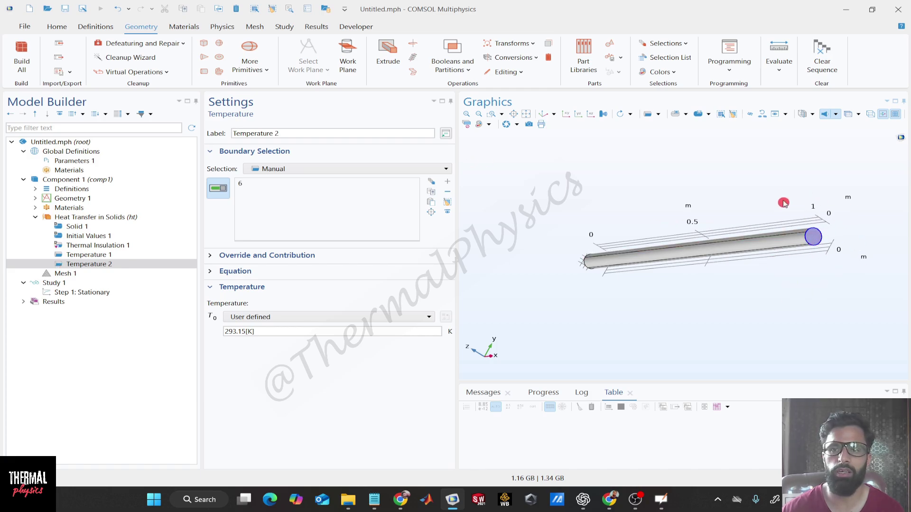
left_click_drag(534, 247, 616, 211)
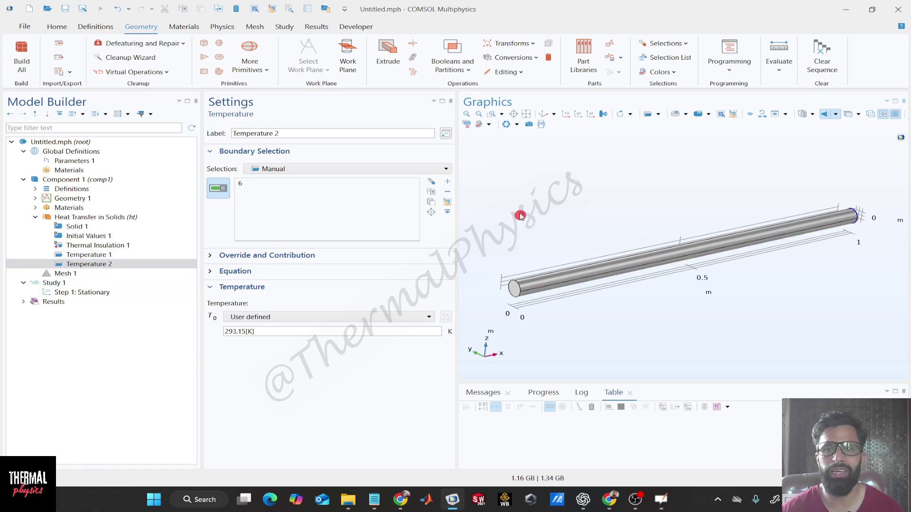
left_click(141, 247)
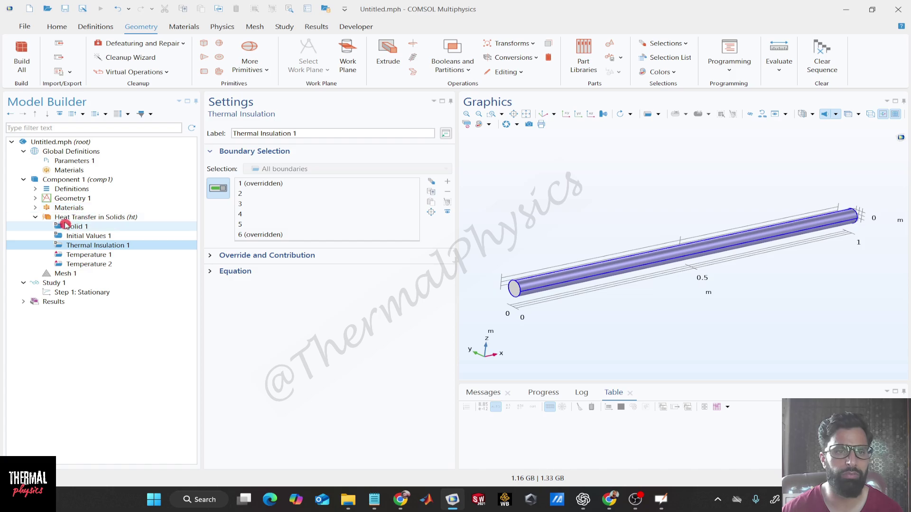
left_click(38, 218)
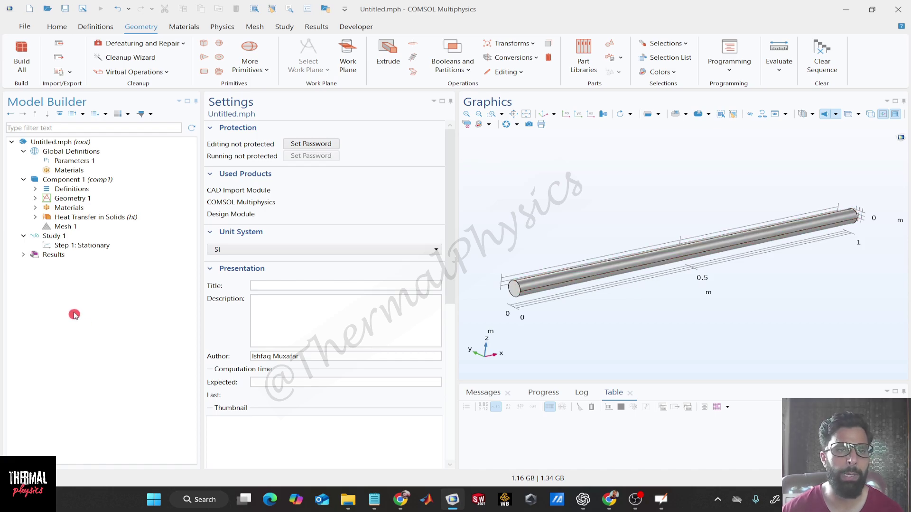
- Build the physics-controlled mesh of the cylinder with Normal element size
left_click(64, 226)
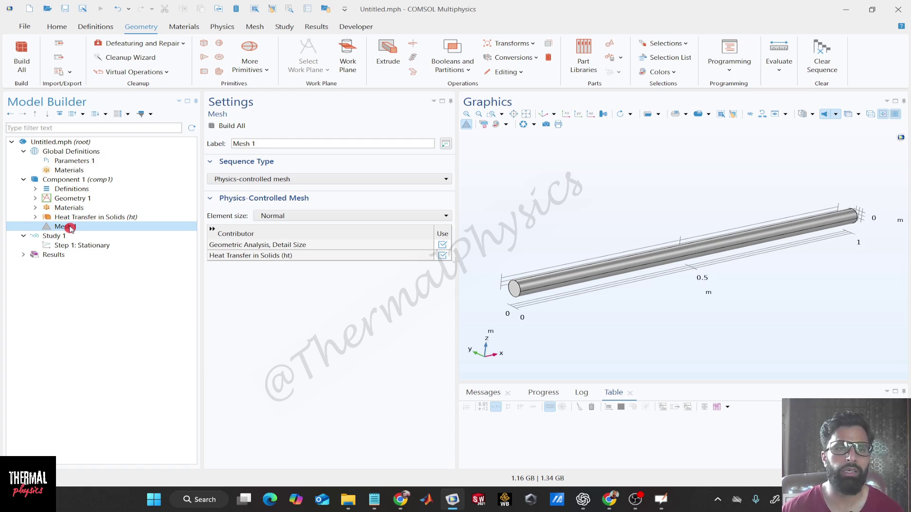
left_click(69, 228)
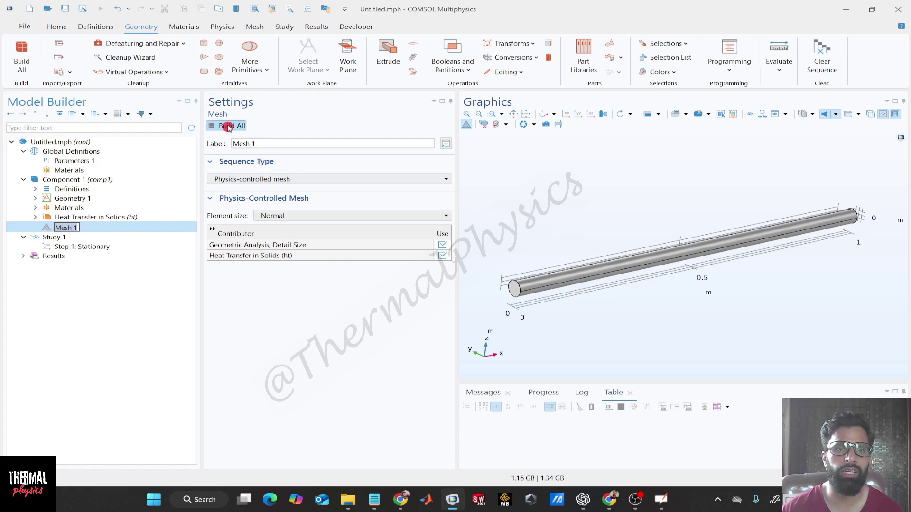
left_click(228, 126)
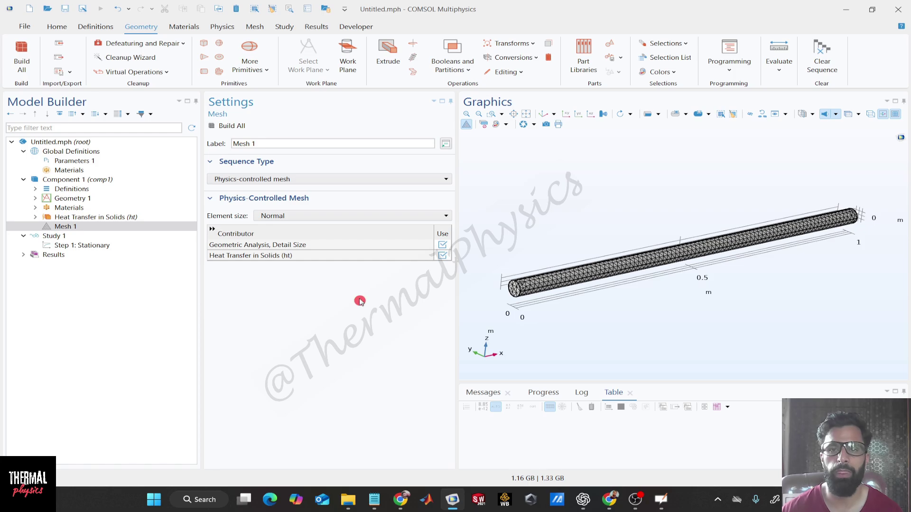
mouse_move(523, 213)
left_mouse_down()
mouse_move(539, 213)
mouse_move(521, 224)
mouse_move(530, 228)
left_mouse_up()
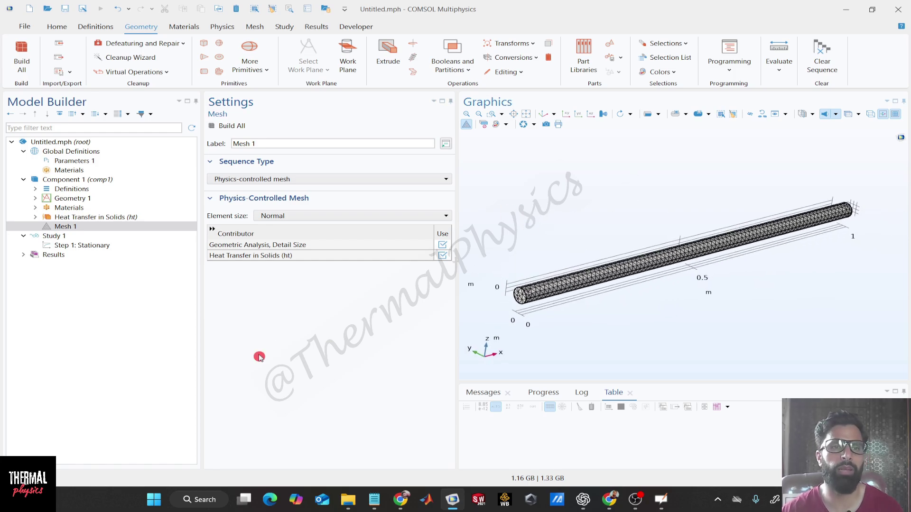
- Compute the stationary study and inspect the resulting 3D temperature distribution along the cylinder
left_click(107, 246)
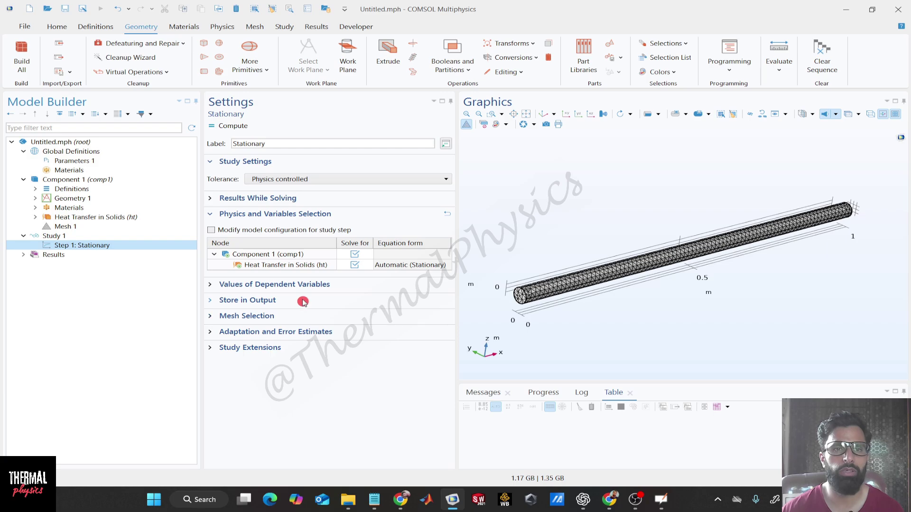
left_click(234, 126)
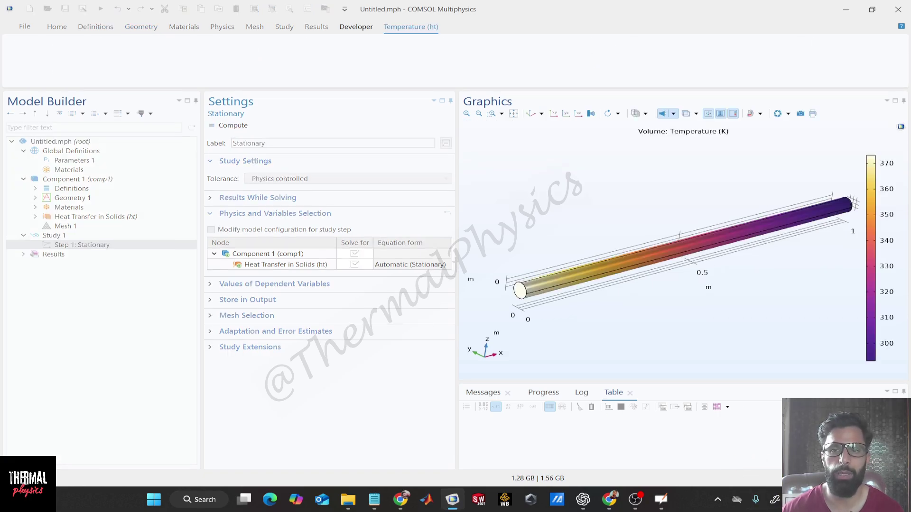
mouse_move(546, 233)
left_mouse_down()
mouse_move(555, 221)
mouse_move(548, 228)
left_mouse_up()
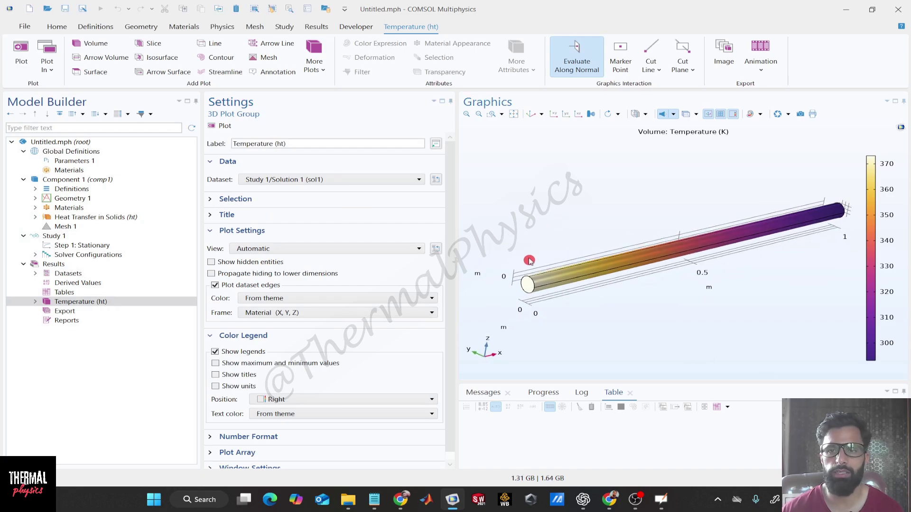
left_click_drag(582, 315, 582, 309)
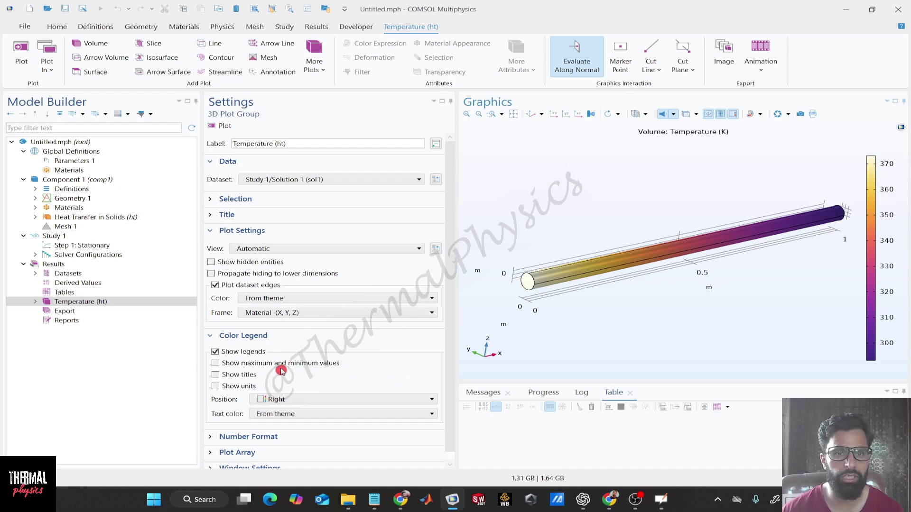
- Show the maximum and minimum values, titles and units in the temperature plot's color legend
left_click(215, 364)
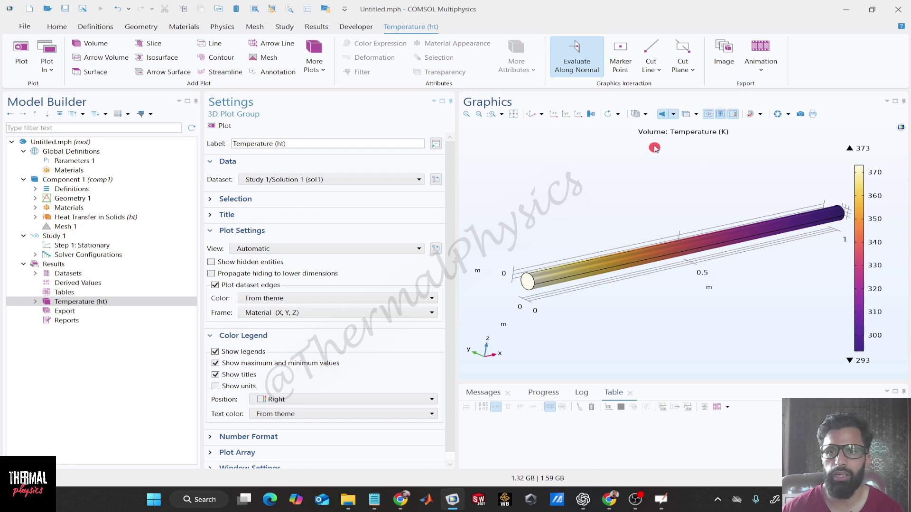
left_click(216, 386)
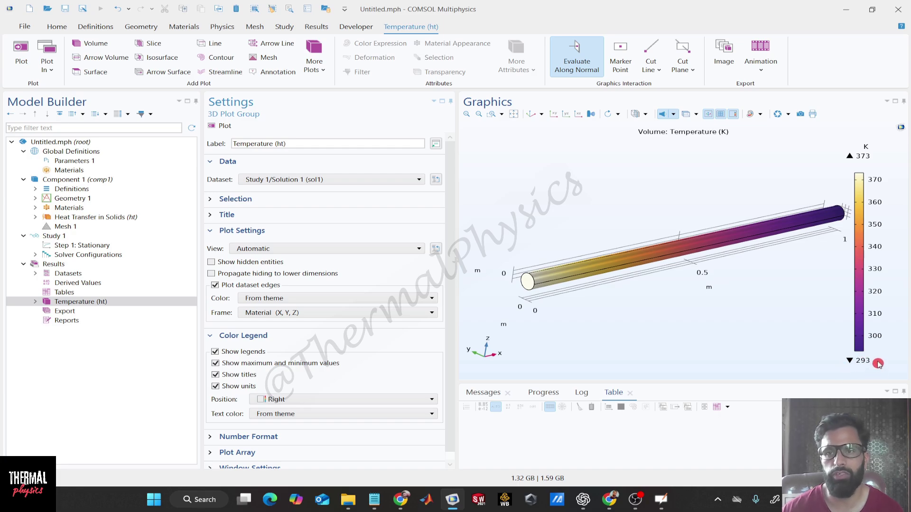
left_click_drag(731, 329, 654, 187)
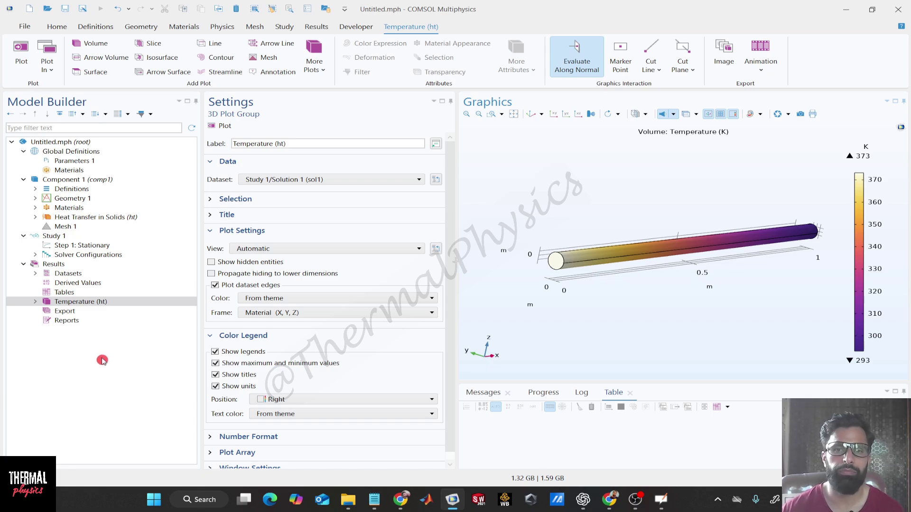
right_click(82, 266)
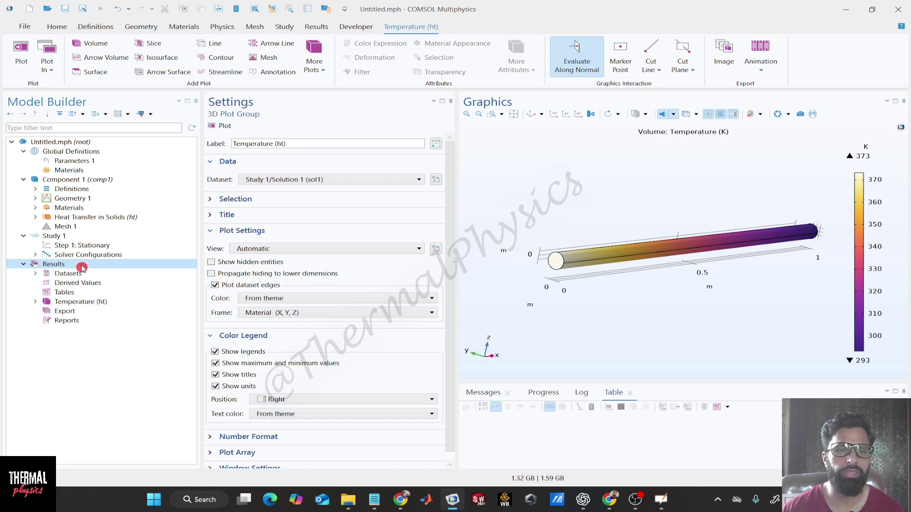
left_click(72, 275)
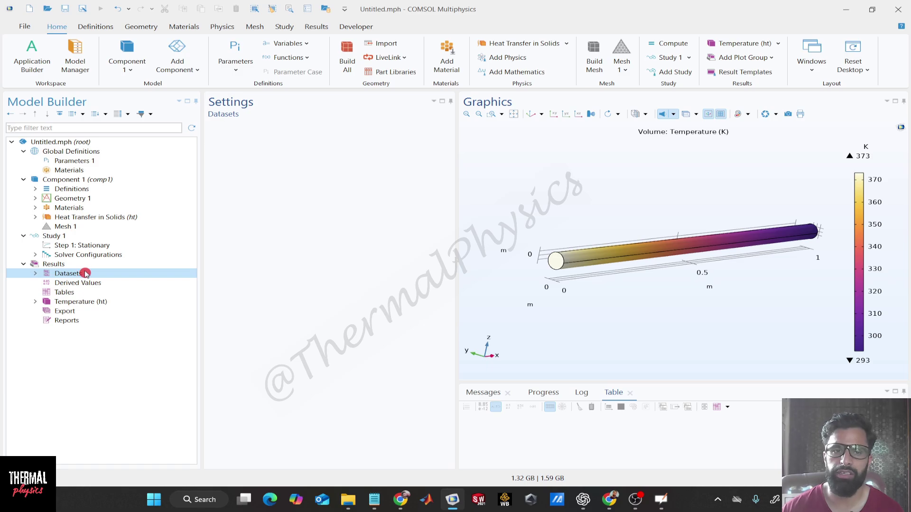
right_click(85, 274)
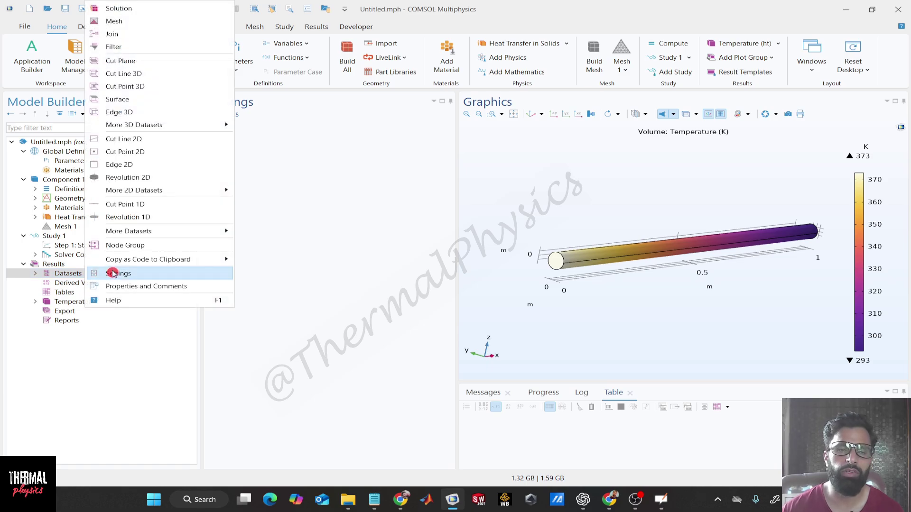
key("Escape")
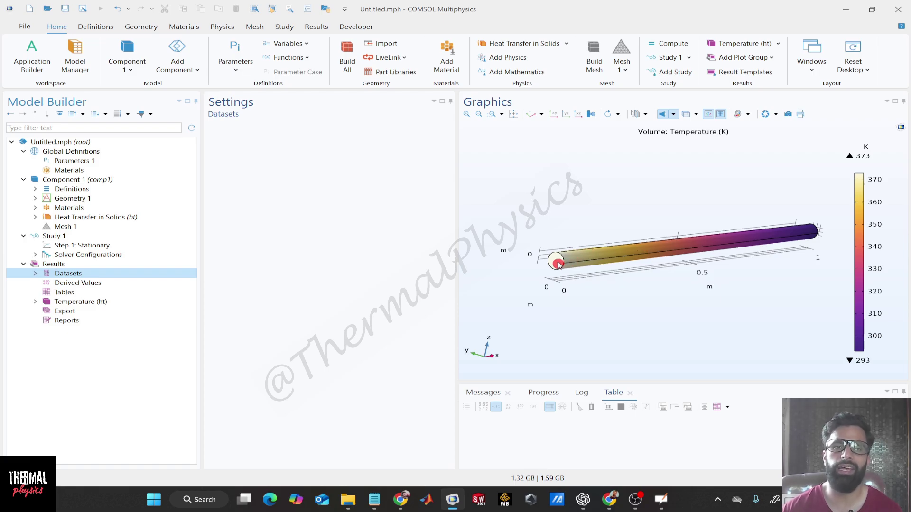
- Add a Cut Line 3D dataset along the cylinder's axis from point (0, 0, 0) to (1, 0, 0) m and plot it
right_click(83, 275)
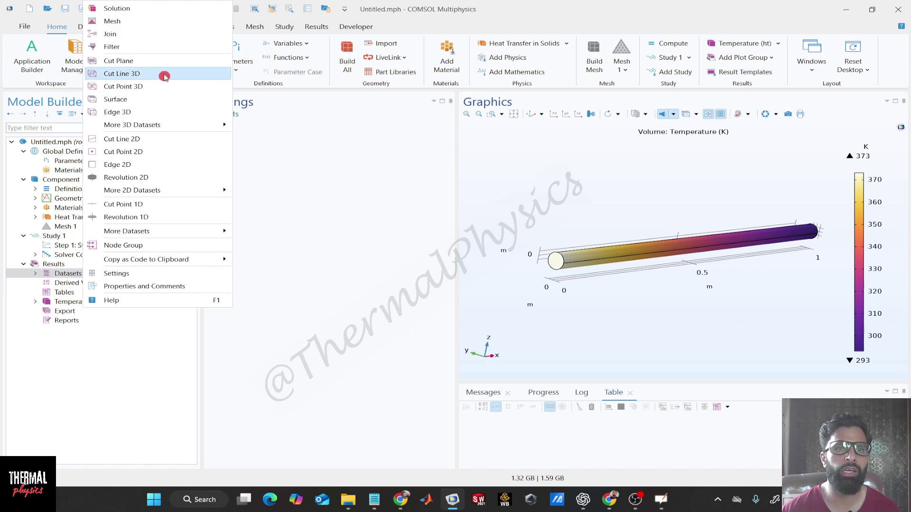
left_click(165, 77)
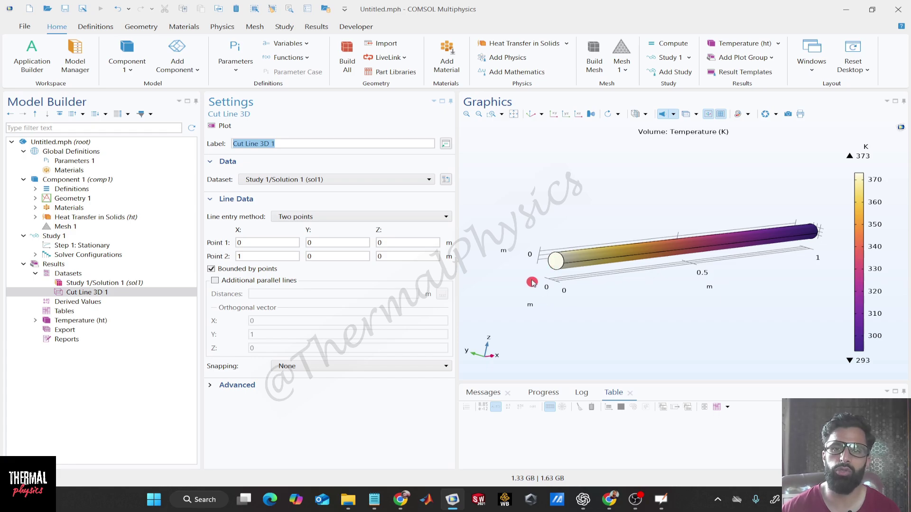
left_click(386, 244)
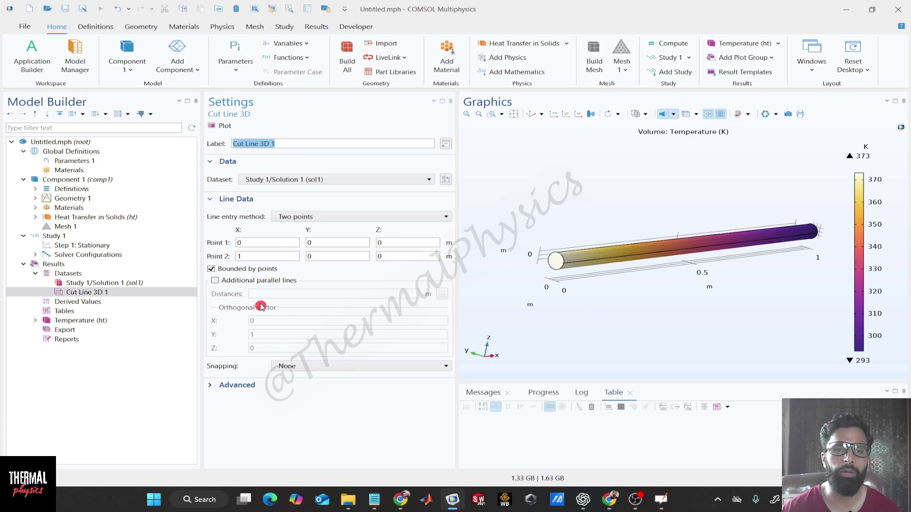
left_click(255, 243)
left_click(246, 260)
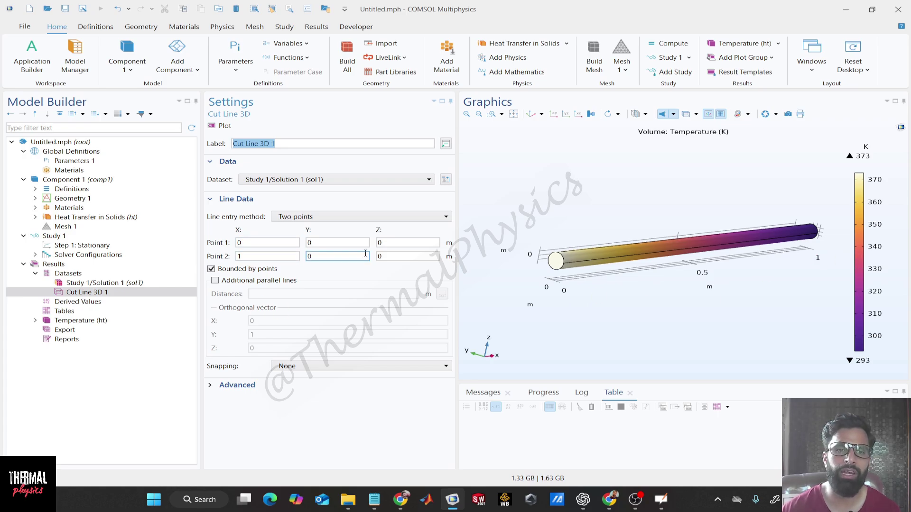
left_click(327, 239)
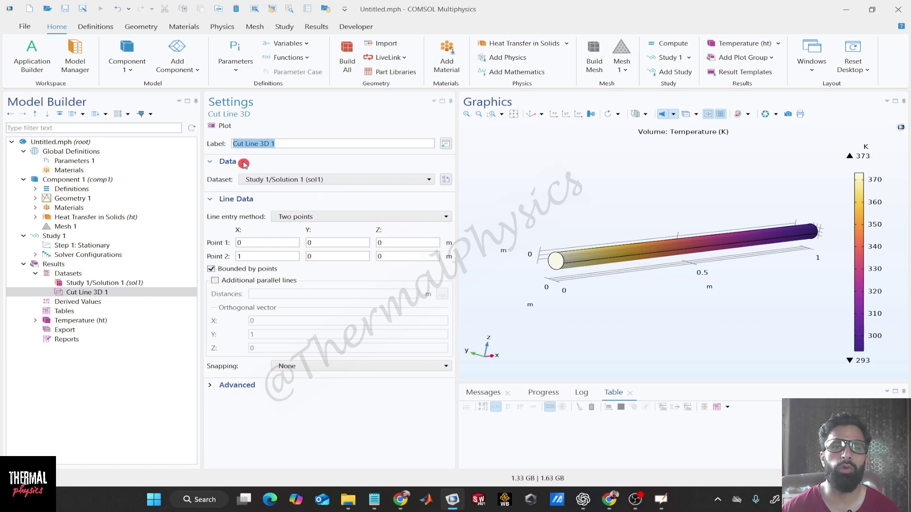
left_click(227, 125)
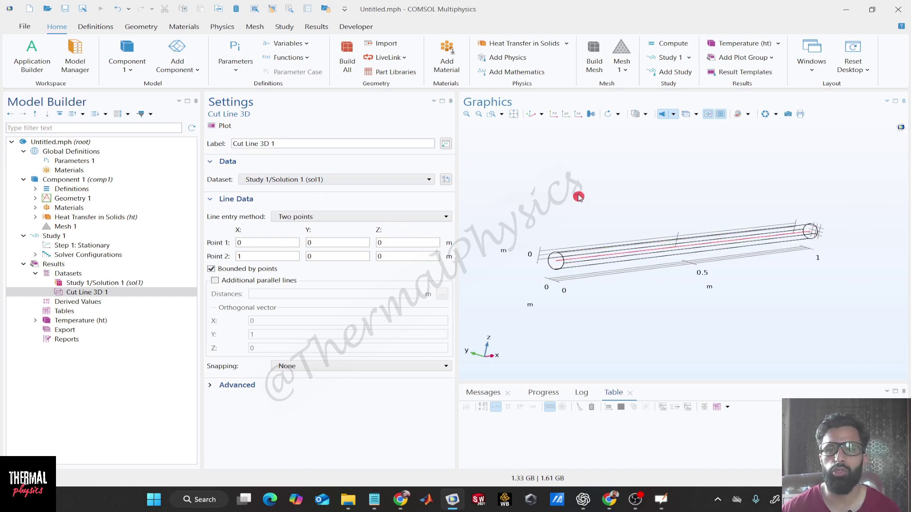
mouse_move(579, 197)
left_mouse_down()
mouse_move(565, 201)
mouse_move(606, 193)
mouse_move(577, 203)
left_mouse_up()
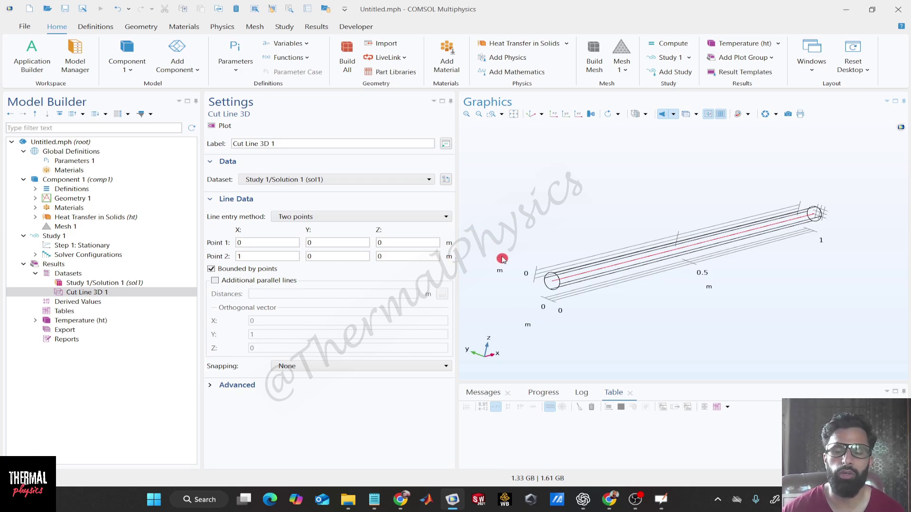
- Collapse the Datasets branch and review the evaluation types available for Derived Values
left_click(32, 275)
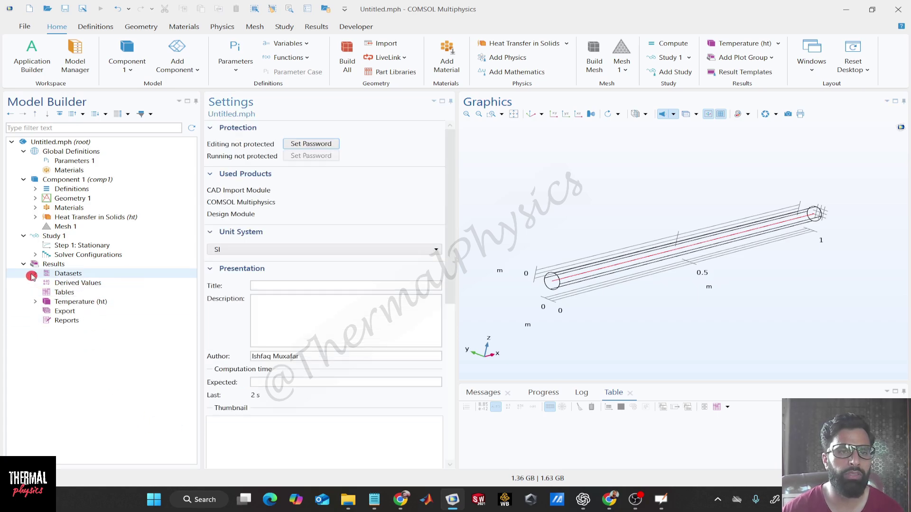
left_click(84, 284)
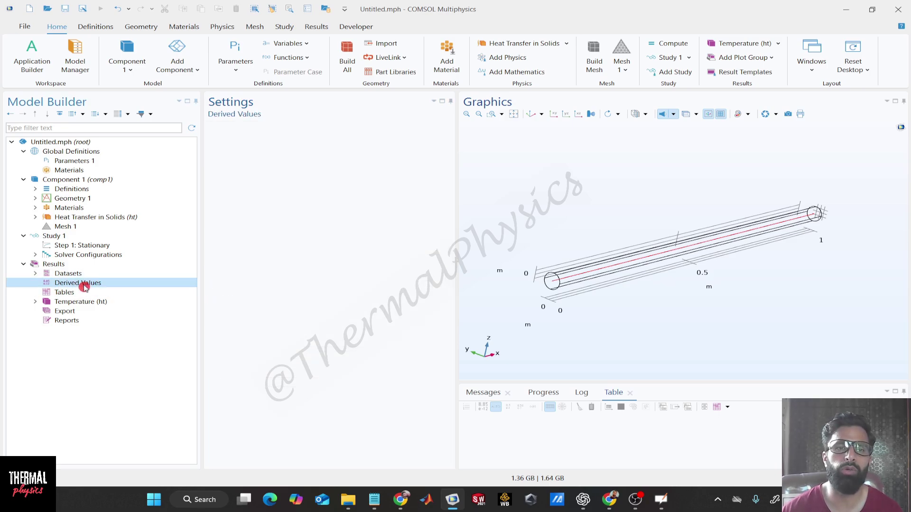
right_click(84, 284)
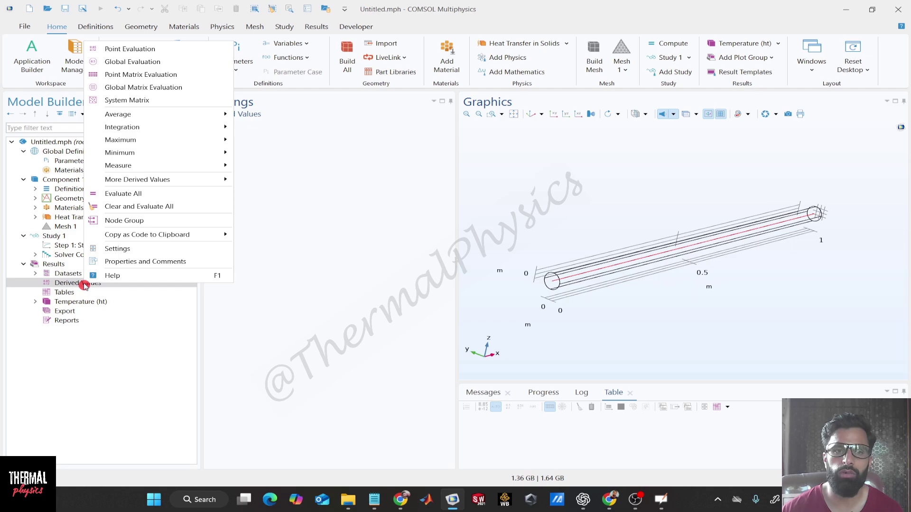
left_click(255, 342)
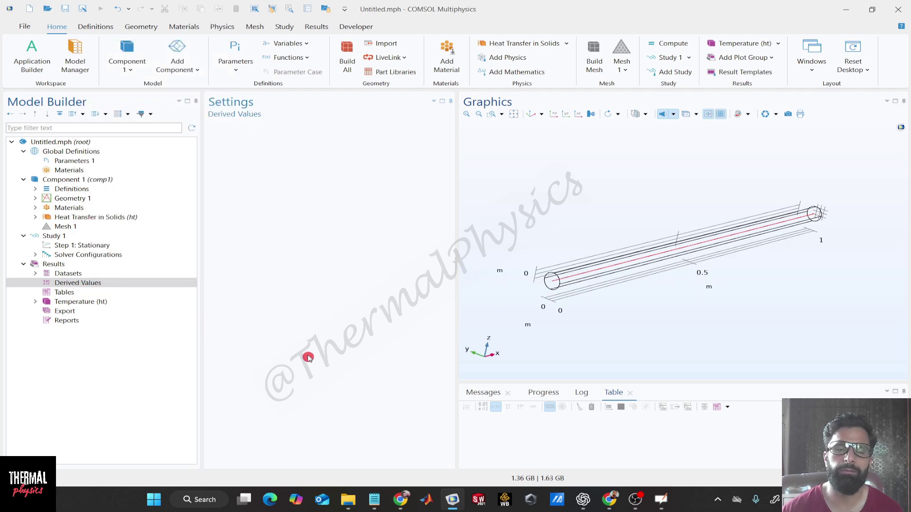
- Add a 1D Plot Group under Results, set its dataset to Cut Line 3D 1 and plot it
left_click(81, 264)
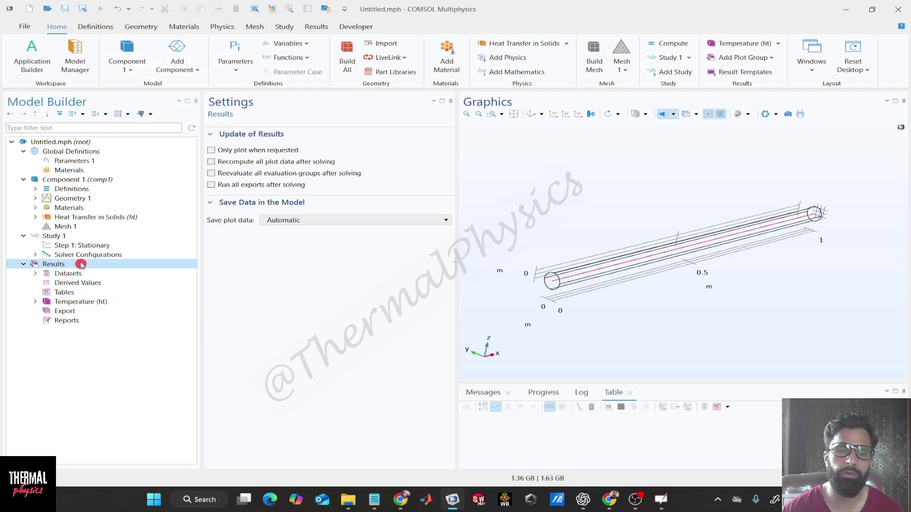
right_click(81, 264)
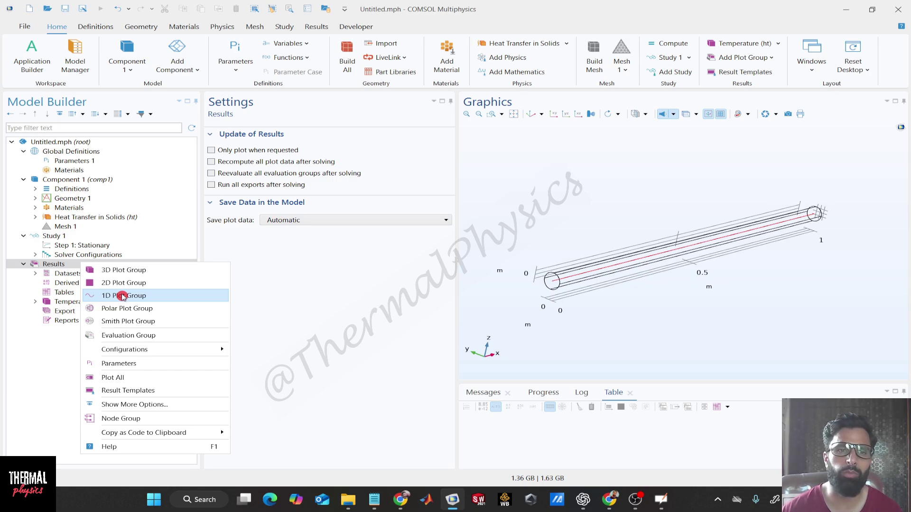
left_click(122, 296)
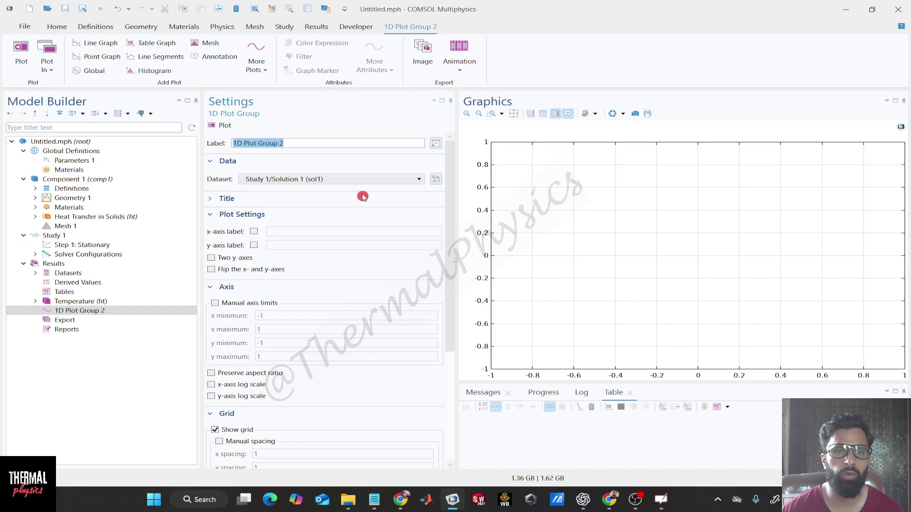
left_click(520, 199)
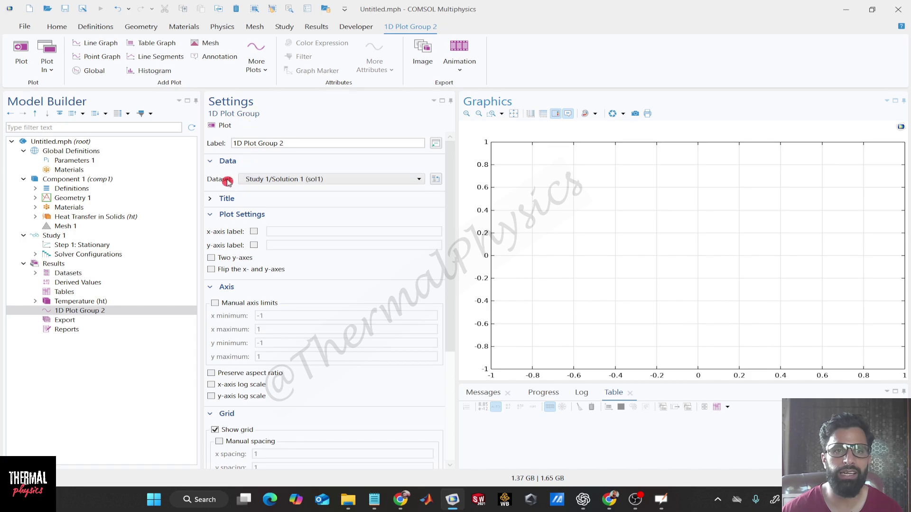
left_click(414, 183)
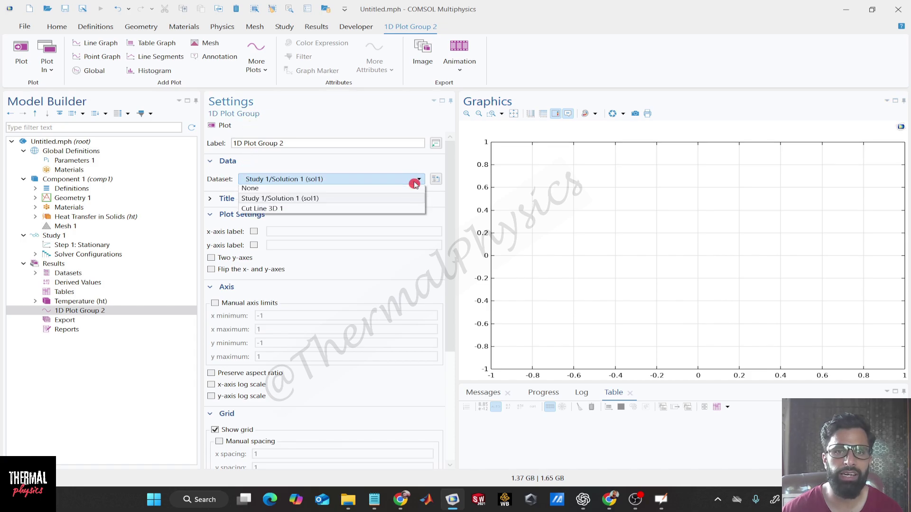
left_click(308, 211)
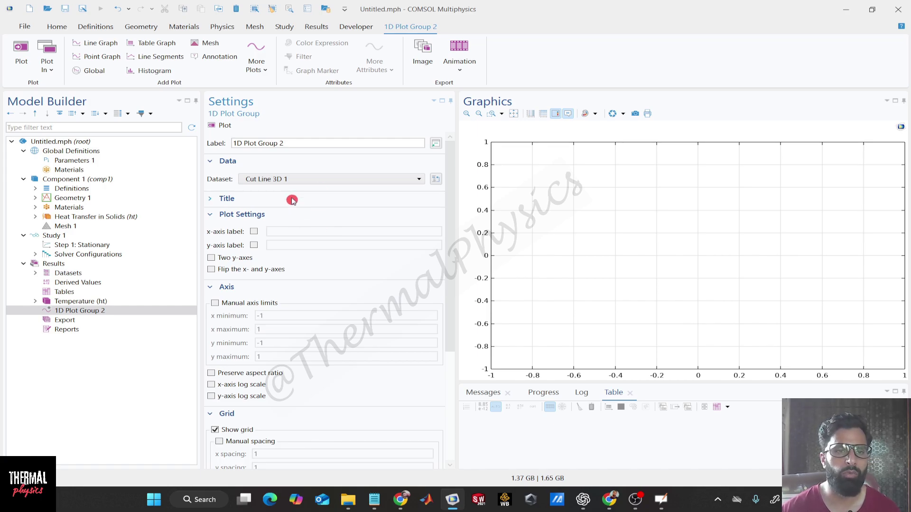
left_click(224, 126)
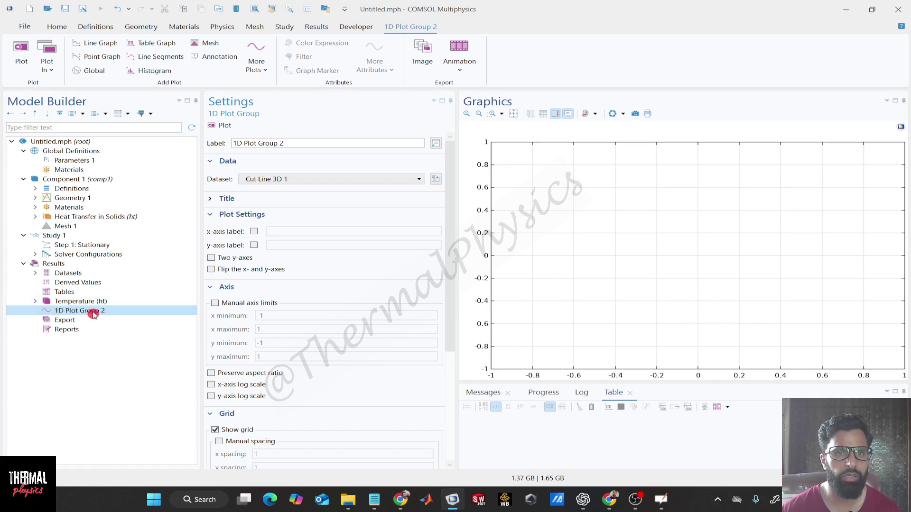
- Add a Line Graph to the 1D plot group and set its dataset to Cut Line 3D 1
left_click(120, 312)
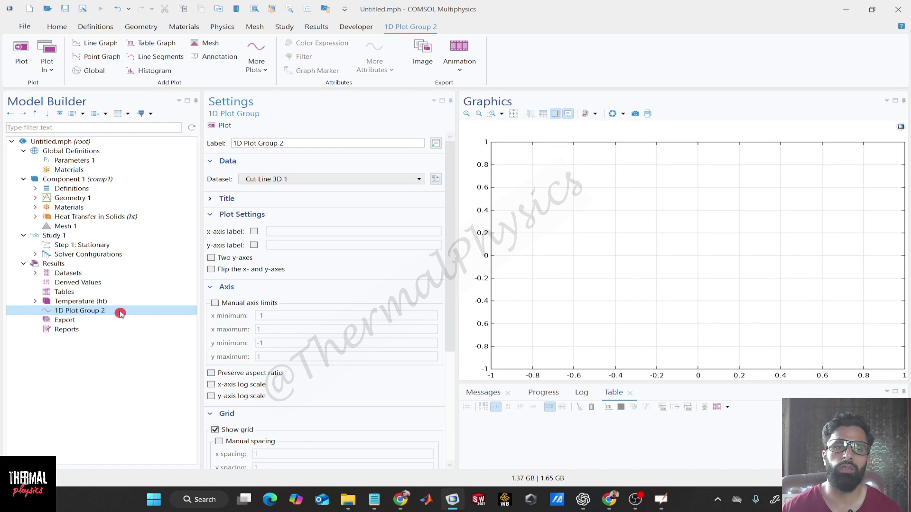
right_click(87, 311)
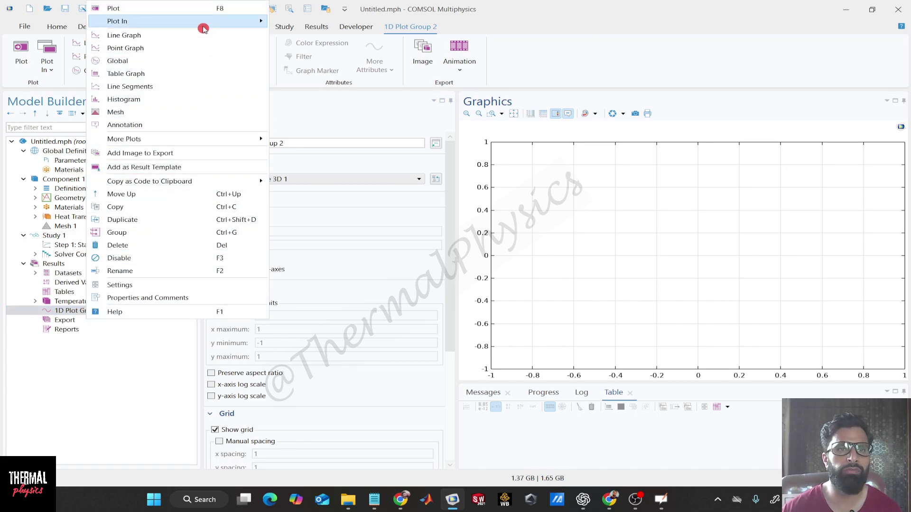
mouse_move(203, 28)
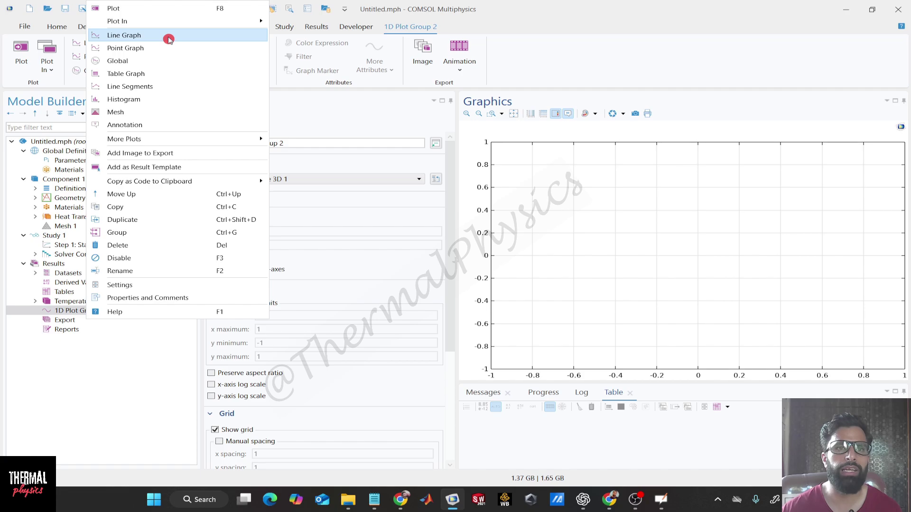
left_click(168, 39)
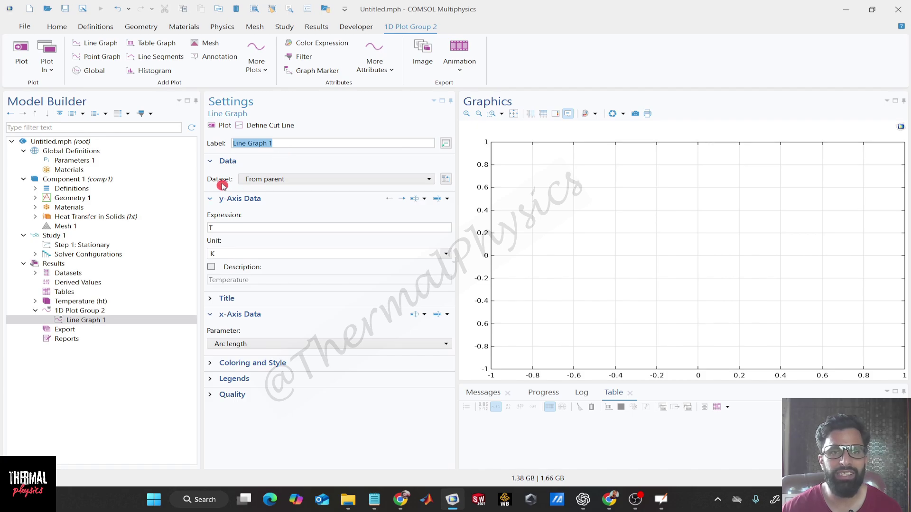
left_click(386, 181)
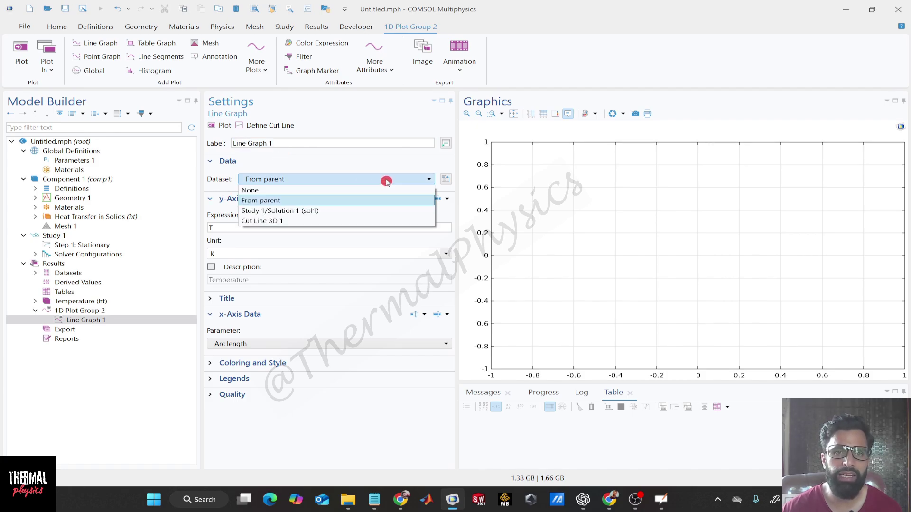
left_click(332, 225)
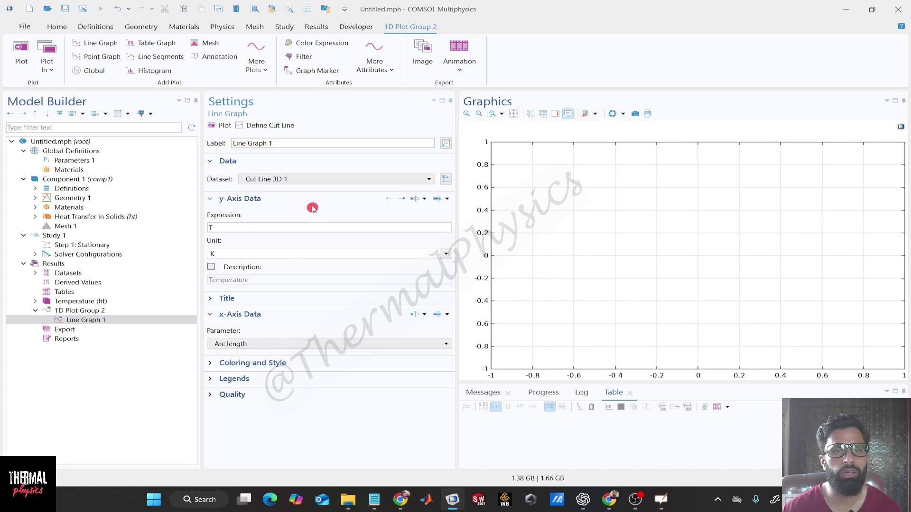
- Set the line graph's temperature unit to °C, enable its description and plot temperature along the cylinder's axis
left_click(226, 228)
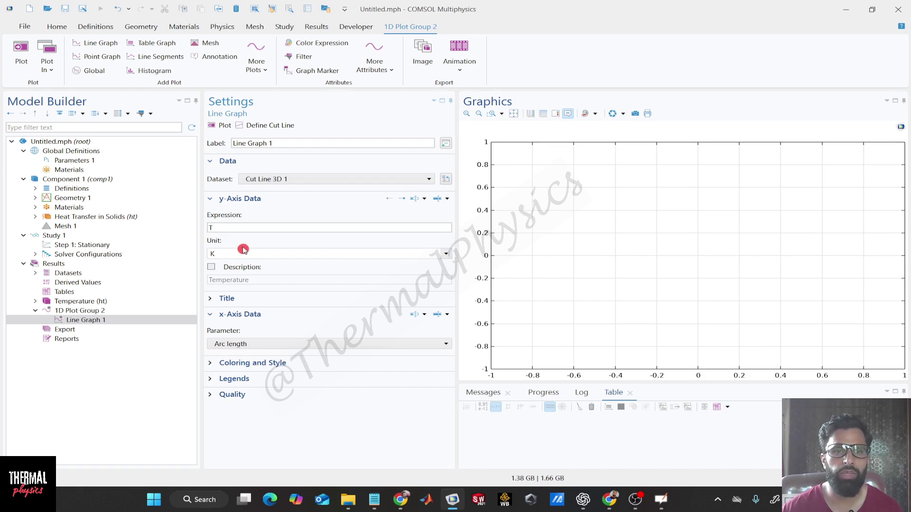
left_click(446, 254)
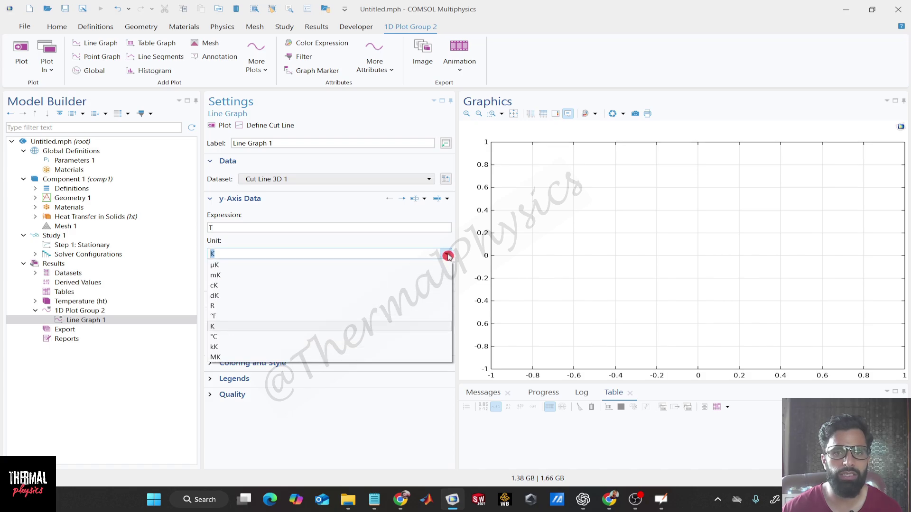
left_click(284, 338)
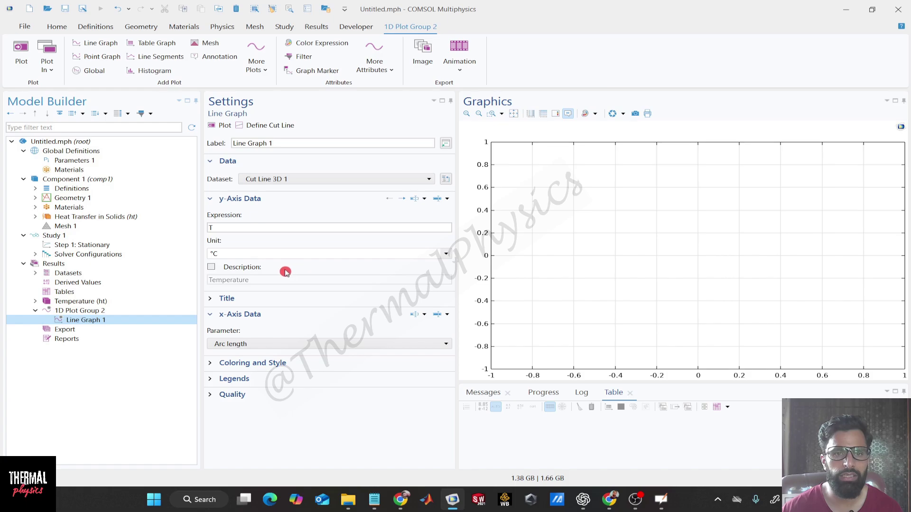
left_click(211, 267)
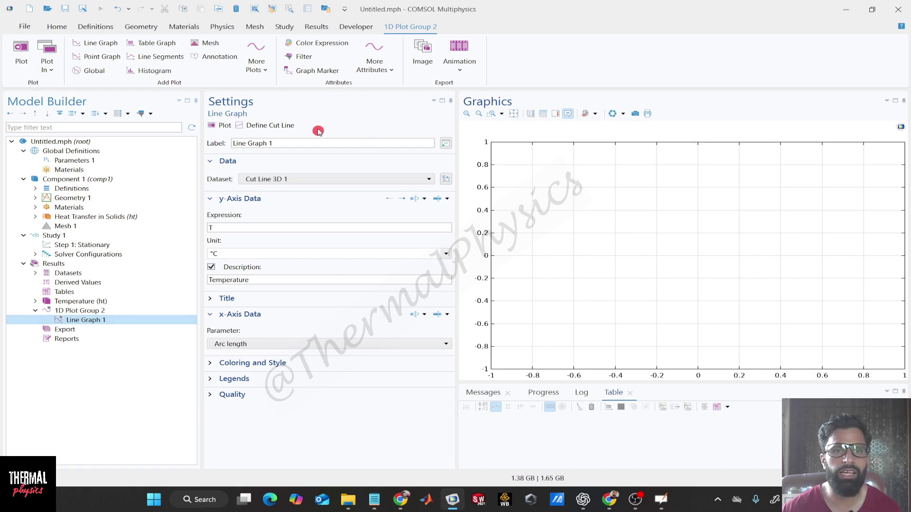
left_click(230, 127)
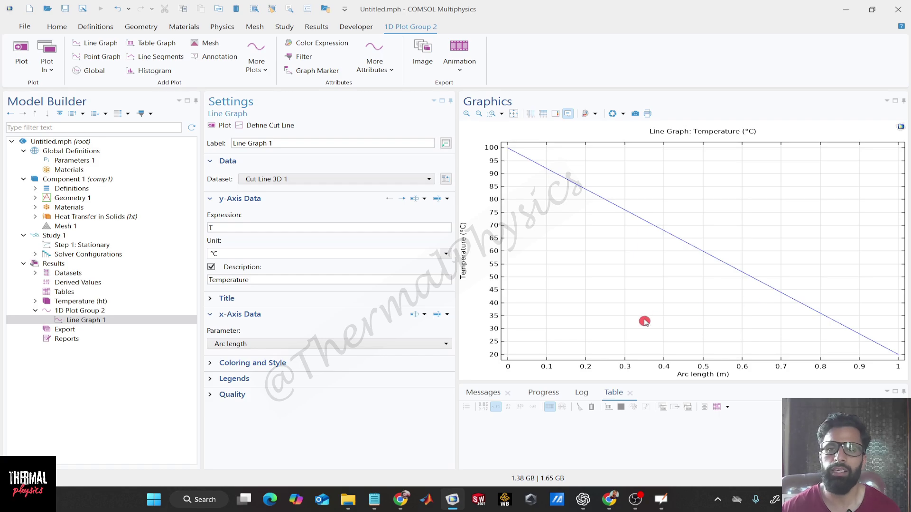
- Switch to OpenBoard and look through the handwritten solution, ending on the page with the problem statement and temperature derivation
left_click(661, 499)
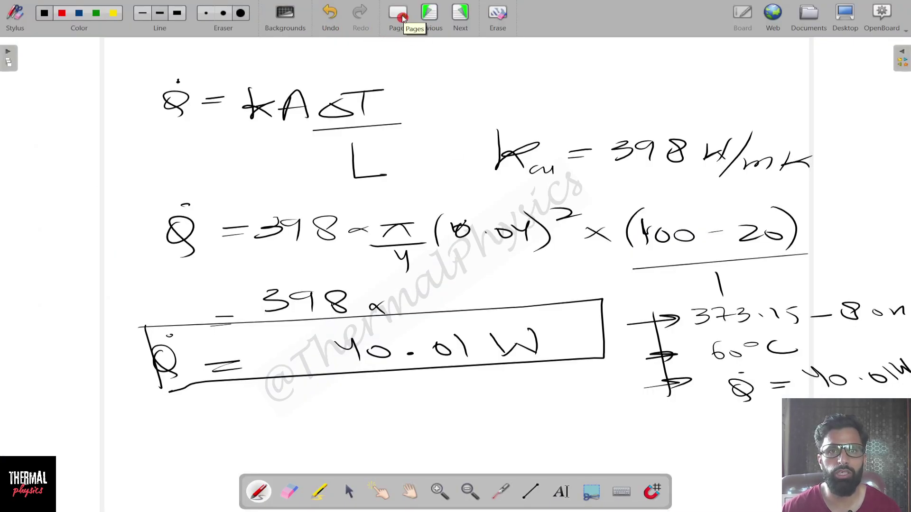
left_click(400, 15)
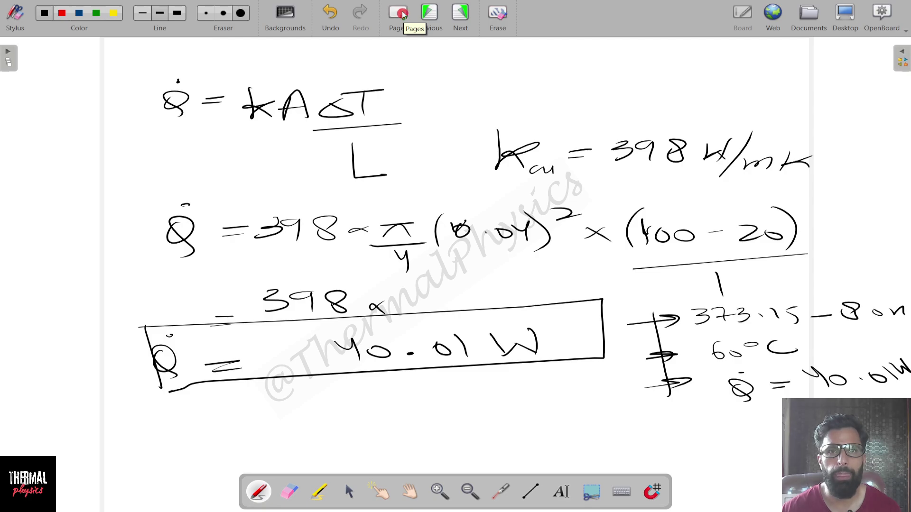
left_click(429, 21)
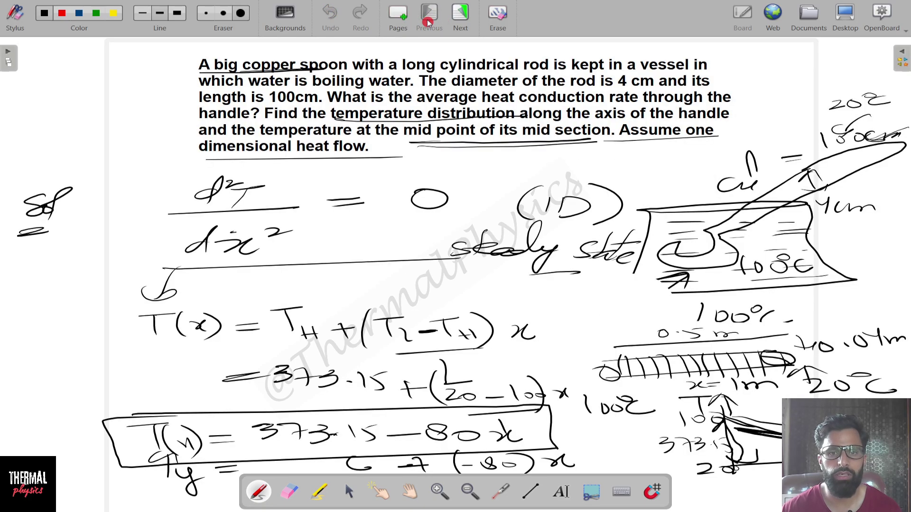
left_click(458, 21)
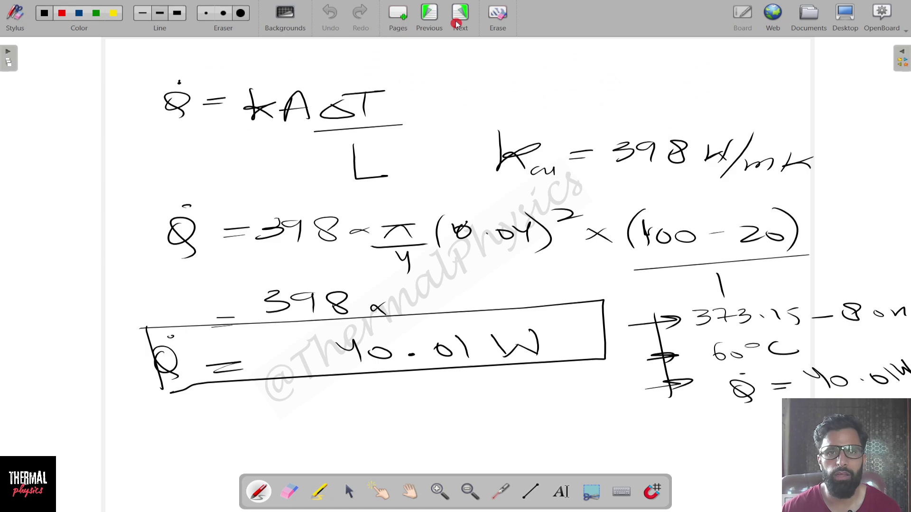
left_click(457, 23)
left_click(425, 21)
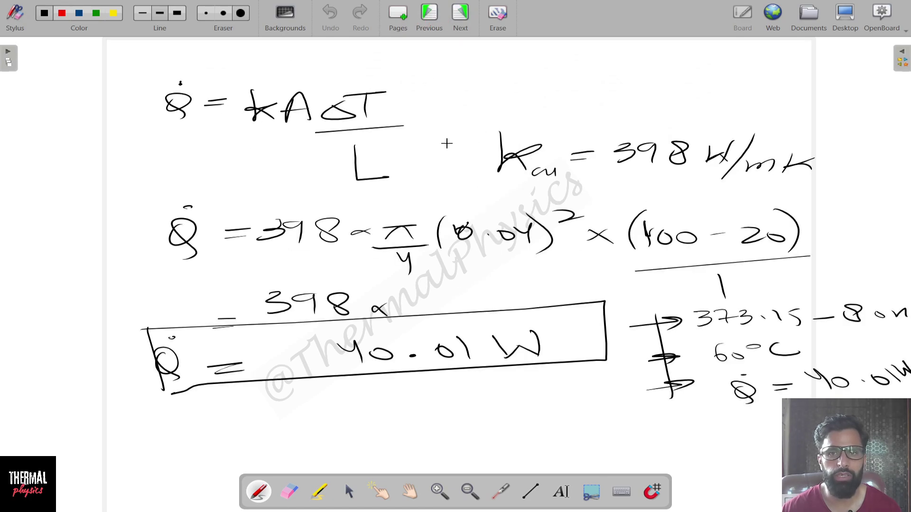
left_click(429, 21)
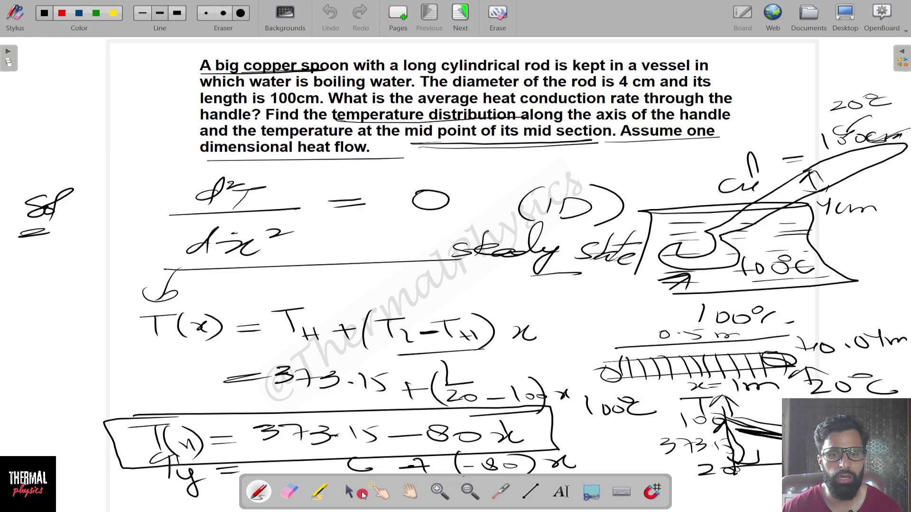
- Outline the boxed equation T(x) = 373.15 − 80x in red and trace the temperature sketch's axes and sloping line
left_click(63, 14)
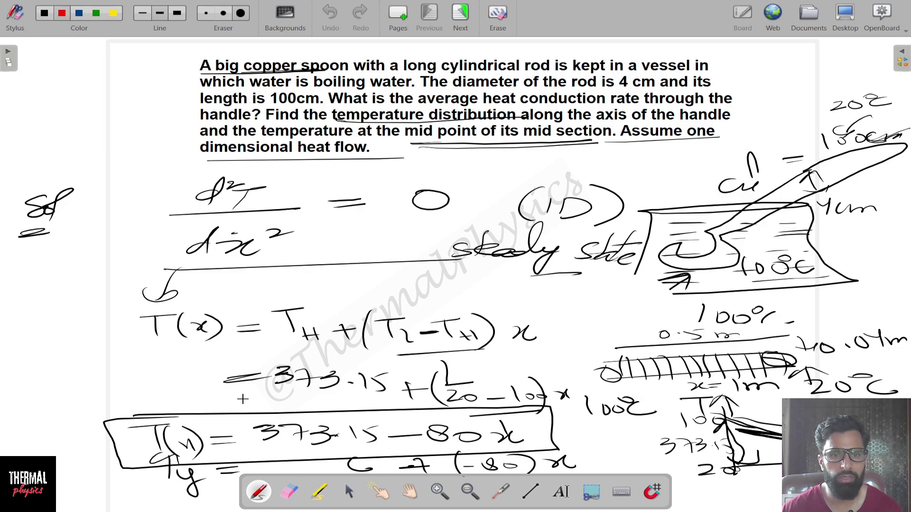
mouse_move(155, 395)
left_mouse_down()
mouse_move(506, 403)
mouse_move(373, 470)
mouse_move(96, 395)
mouse_move(168, 382)
left_mouse_up()
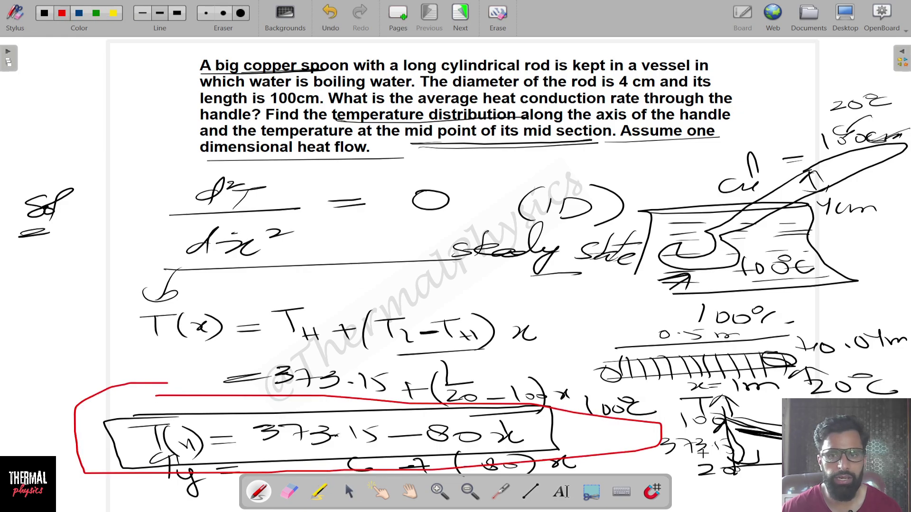
mouse_move(710, 378)
left_mouse_down()
mouse_move(718, 459)
mouse_move(780, 496)
left_mouse_up()
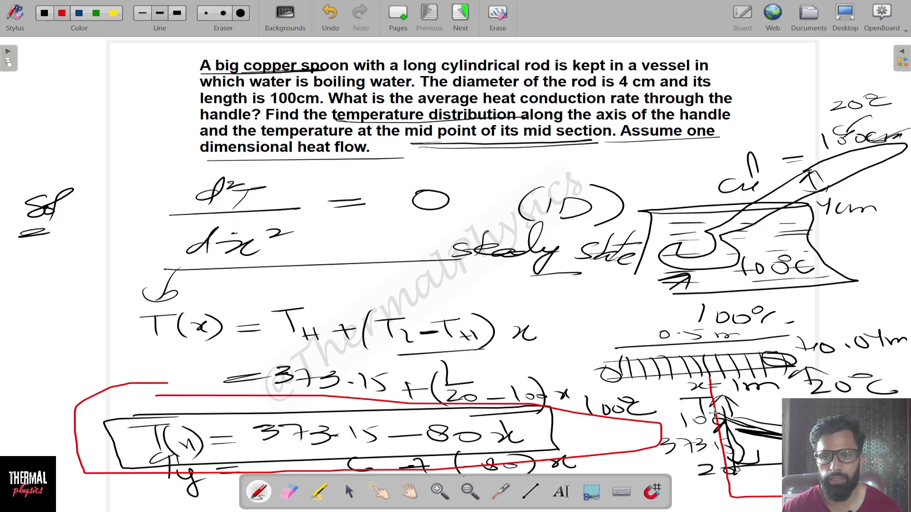
left_click_drag(711, 409, 781, 425)
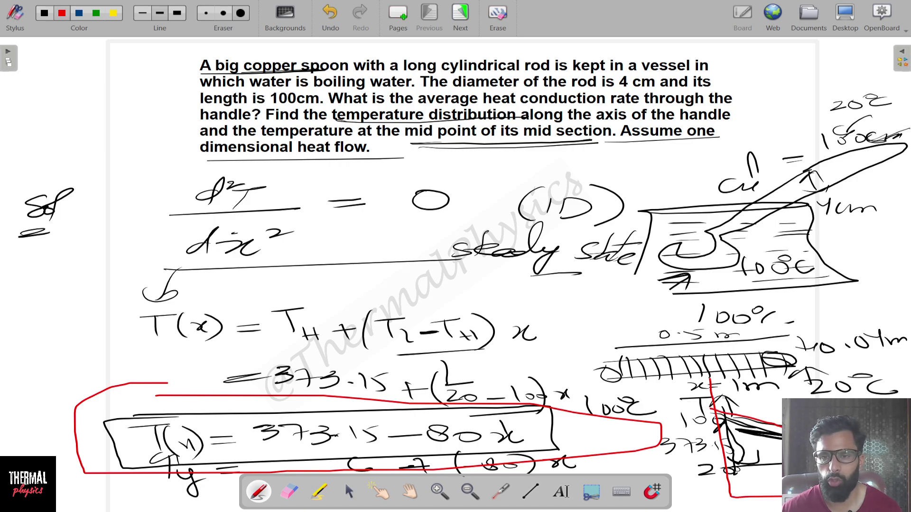
- Review the handwritten midpoint calculation for T(0.5), and switch back to COMSOL to compare it with the temperature line graph
left_click(456, 27)
left_click(458, 25)
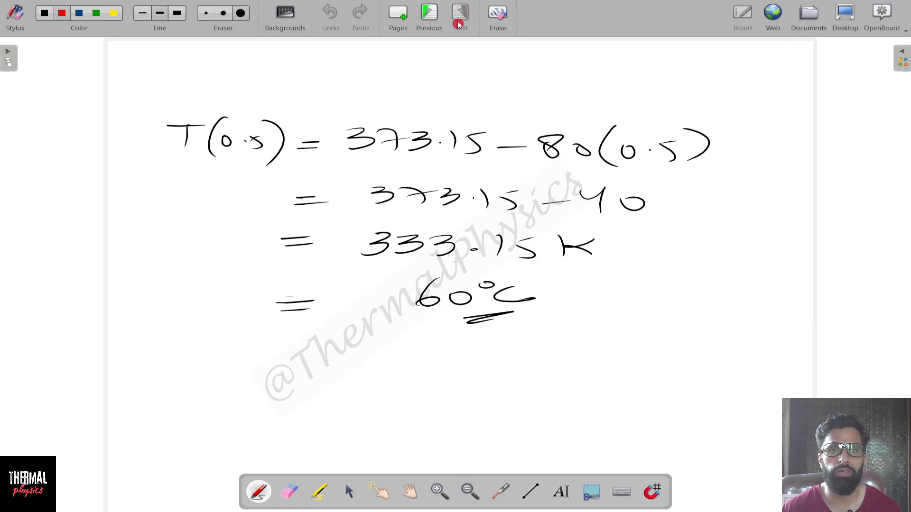
key("super")
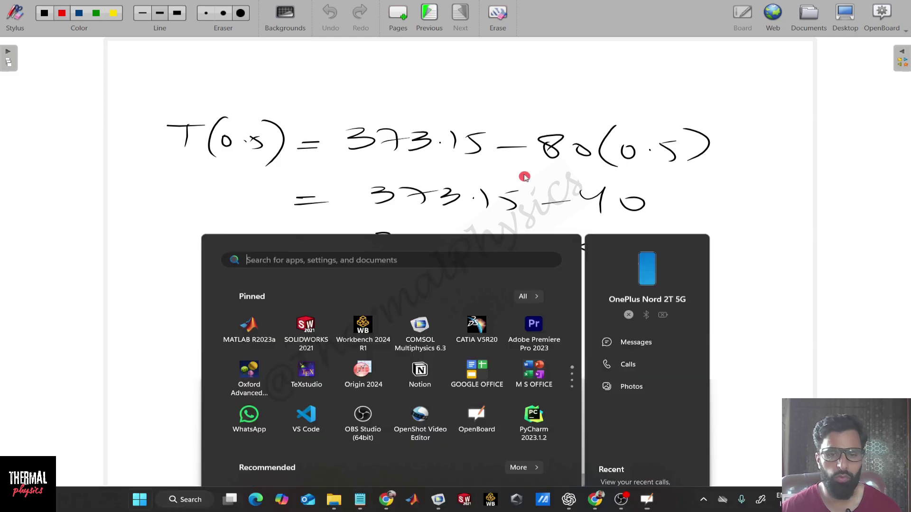
left_click(438, 499)
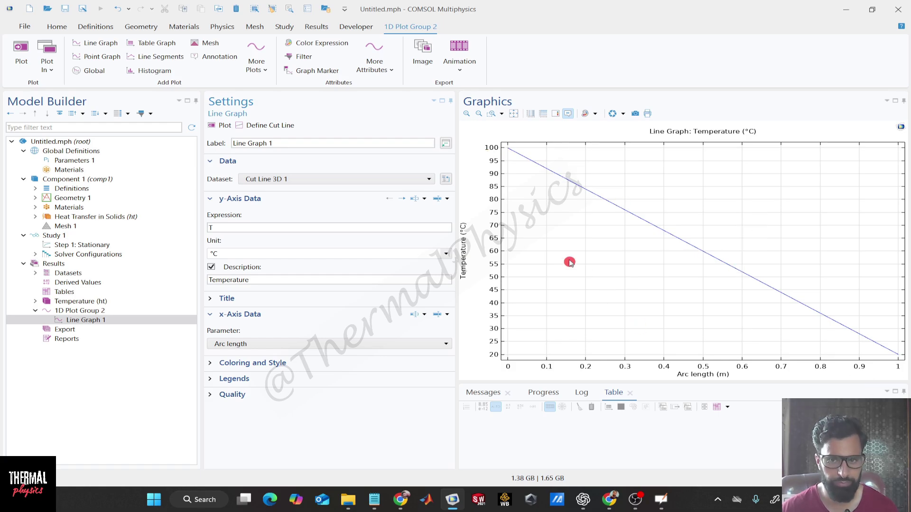
- In OpenBoard, circle the 60 °C result in red on the heat rate page, and return to COMSOL's line graph
left_click(660, 499)
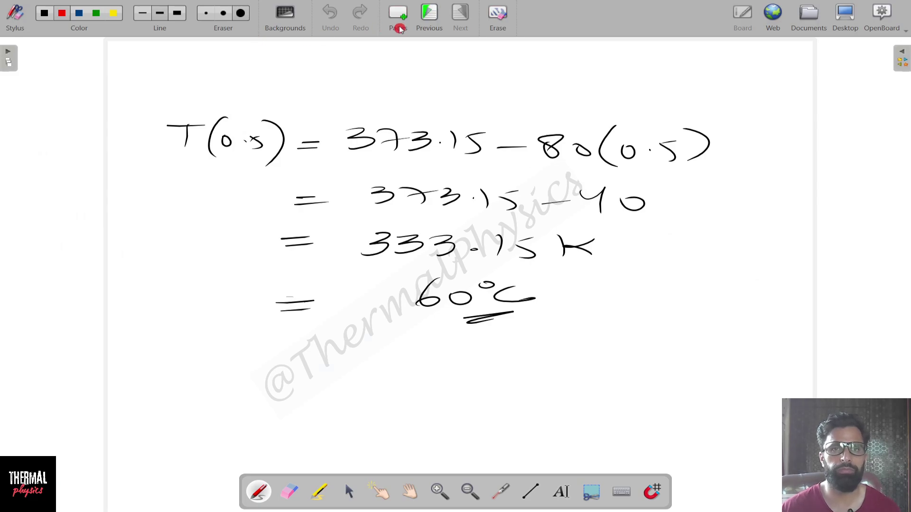
left_click(430, 15)
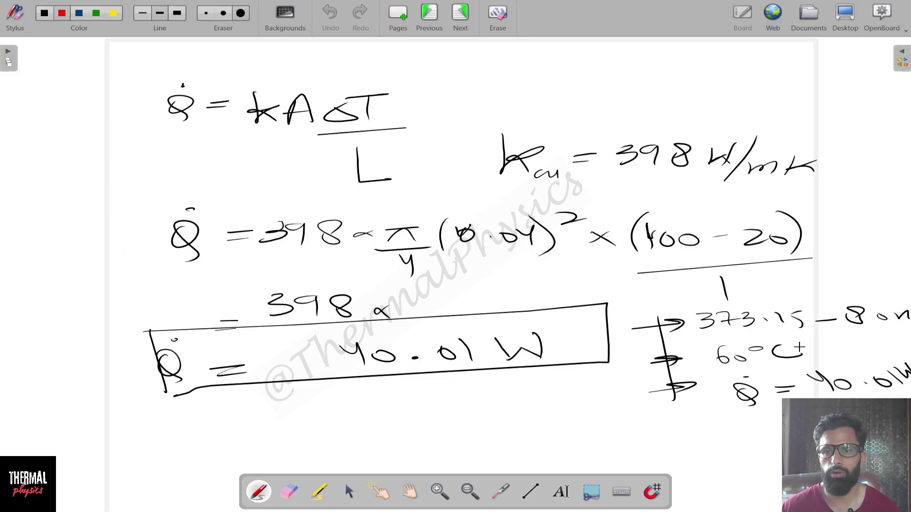
mouse_move(793, 334)
left_mouse_down()
mouse_move(701, 358)
mouse_move(748, 376)
mouse_move(795, 358)
mouse_move(796, 336)
left_mouse_up()
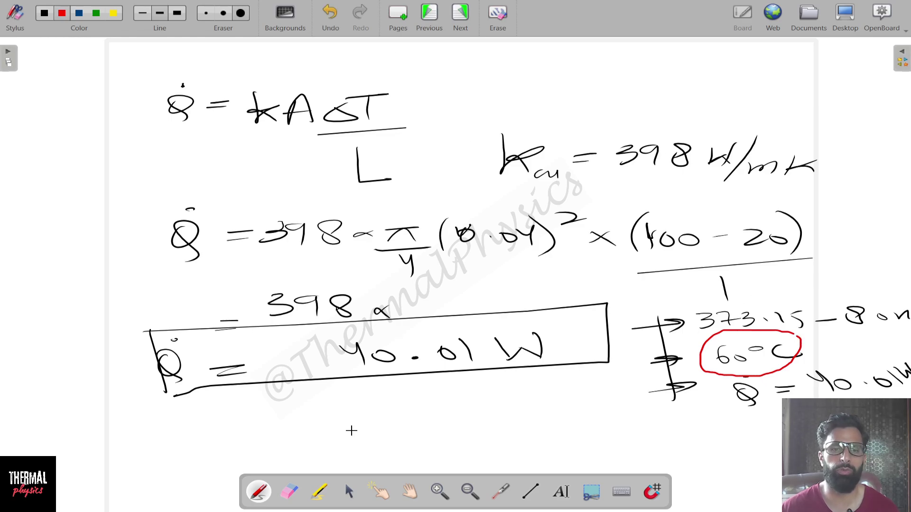
key("super")
left_click(436, 498)
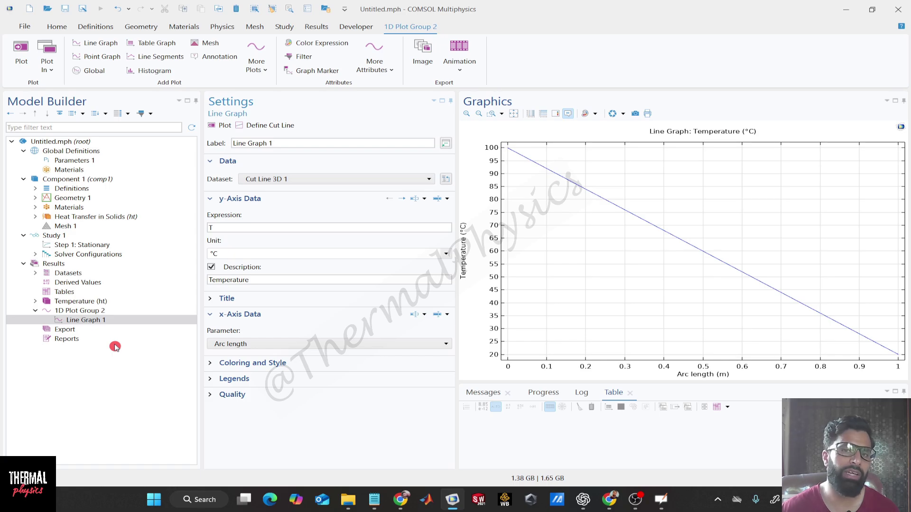
- Add a Cut Point 3D dataset to the results datasets
left_click(77, 275)
right_click(78, 275)
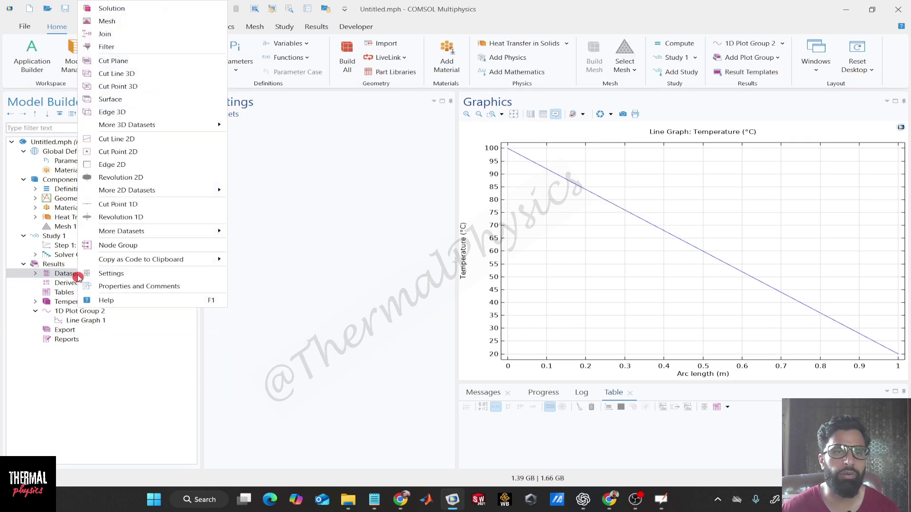
left_click(156, 87)
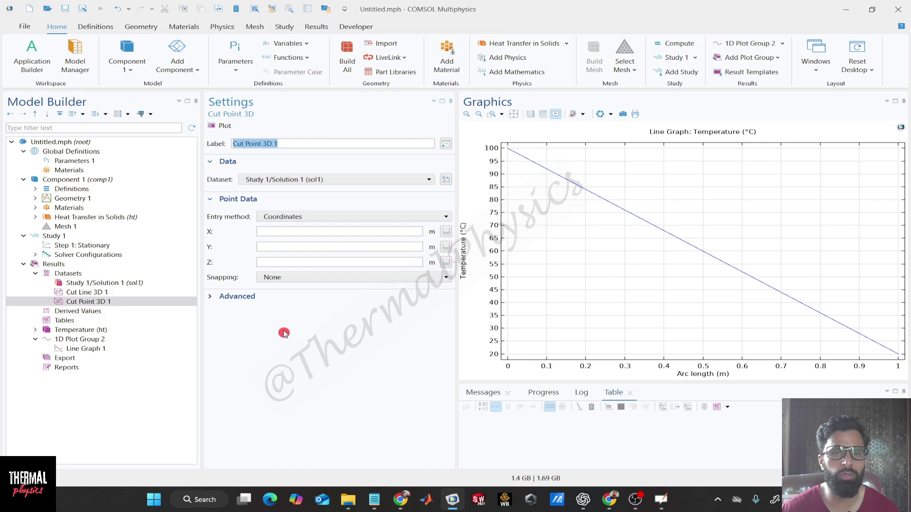
- Set the cut point's coordinates to X 0.5, Y 0 and Z 0 m, and plot the point inside the rod
left_click(290, 232)
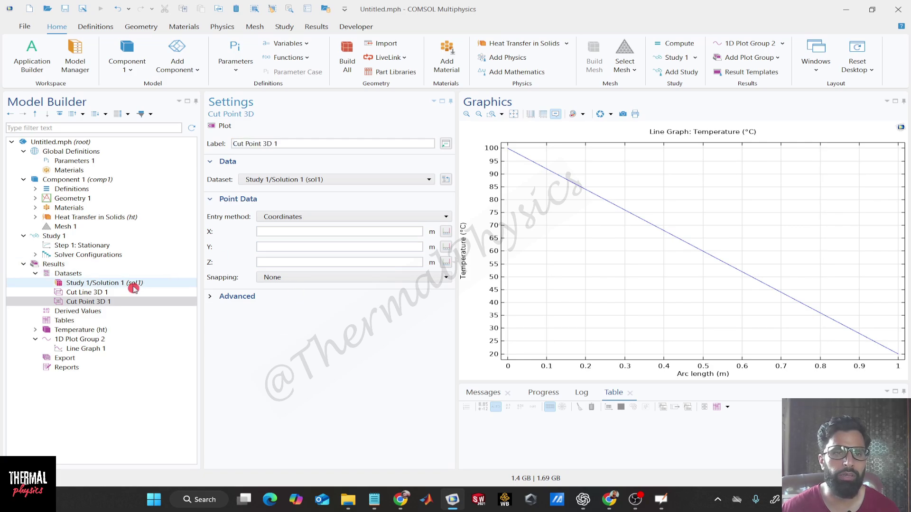
left_click(85, 211)
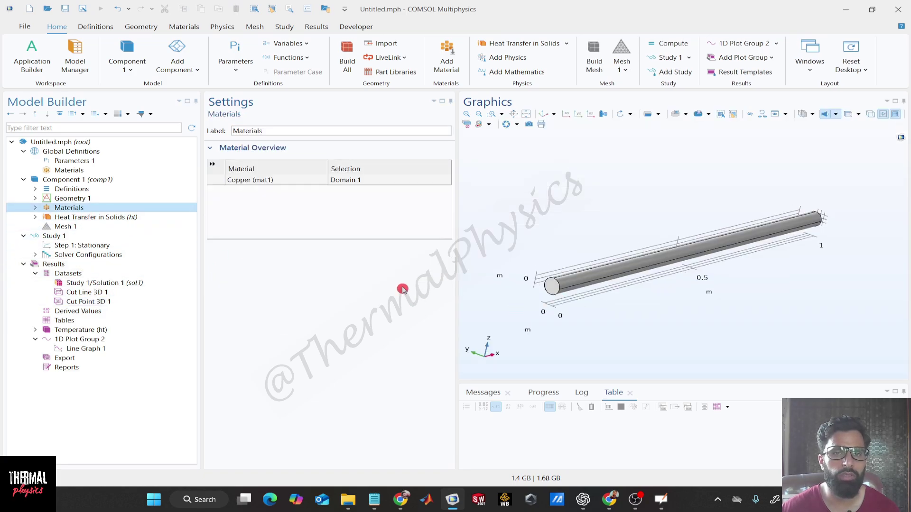
left_click(88, 302)
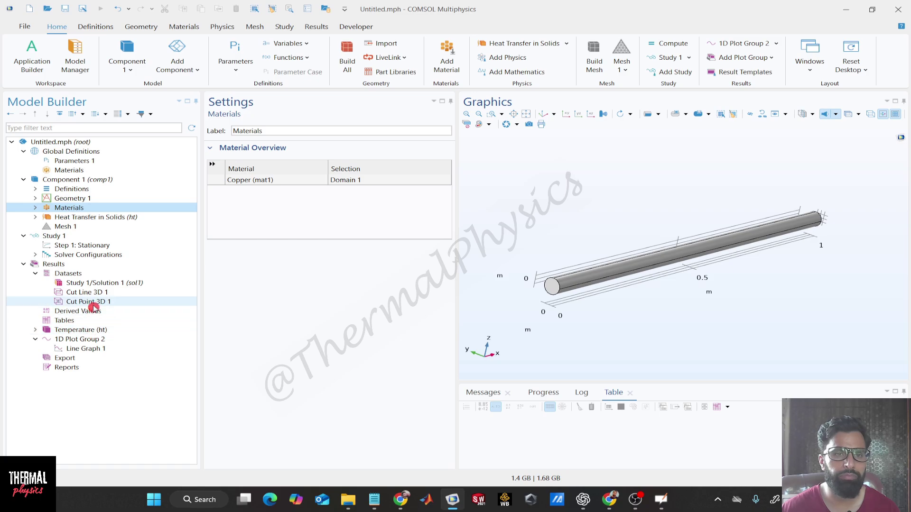
left_click(376, 233)
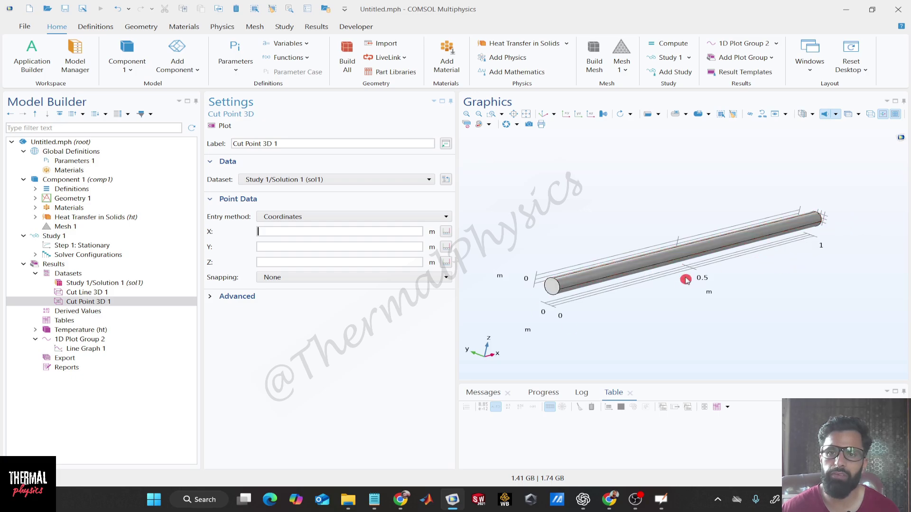
left_click(321, 231)
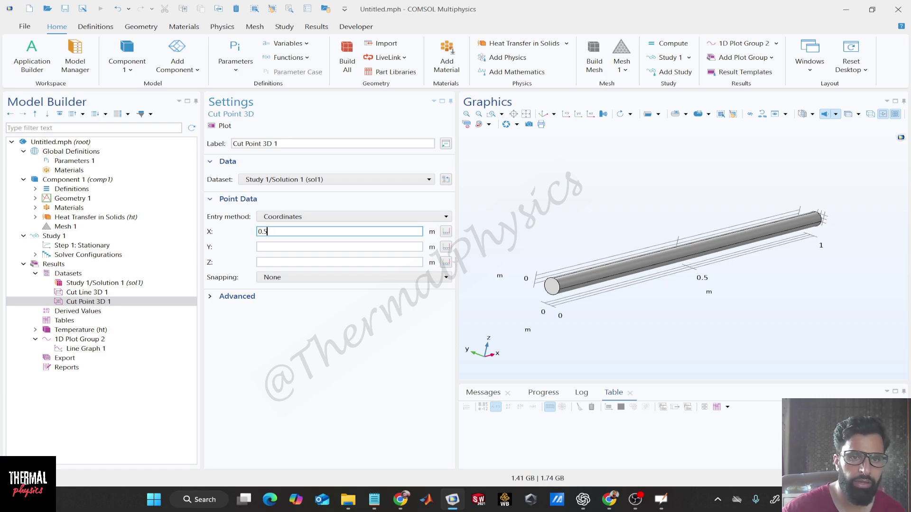
left_click(302, 246)
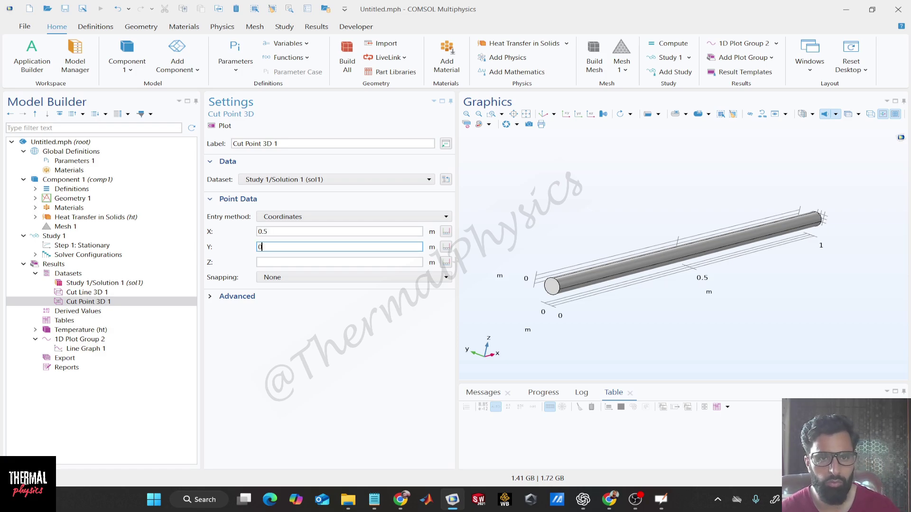
left_click(300, 258)
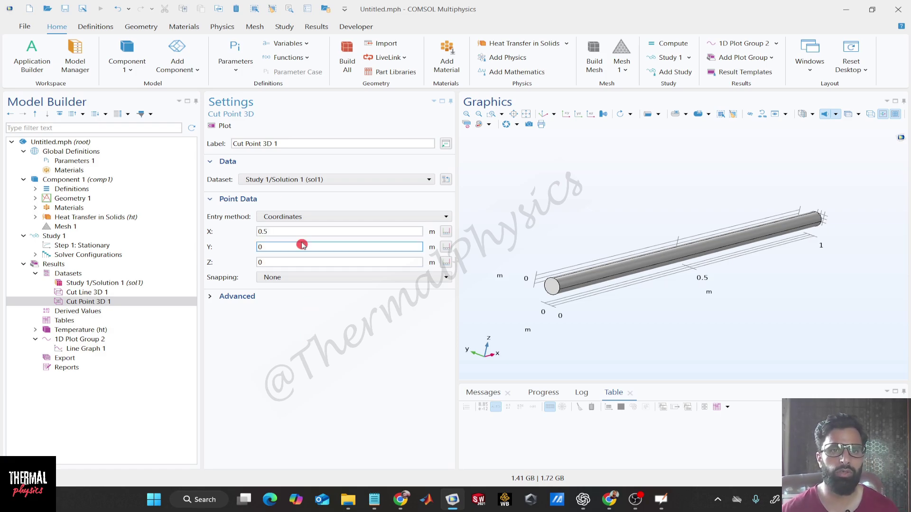
left_click(211, 126)
left_click_drag(570, 212, 565, 250)
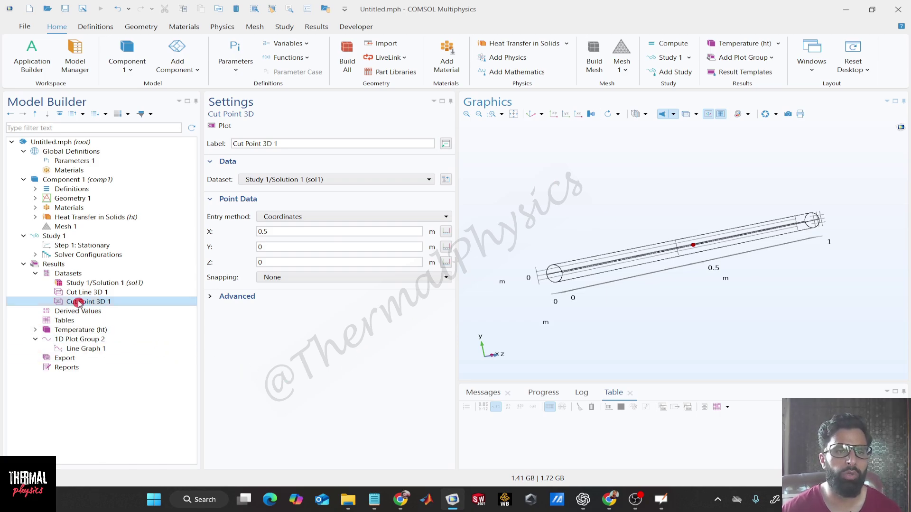
- Add a Point Evaluation under Derived Values and set its dataset to Cut Point 3D 1
left_click(36, 273)
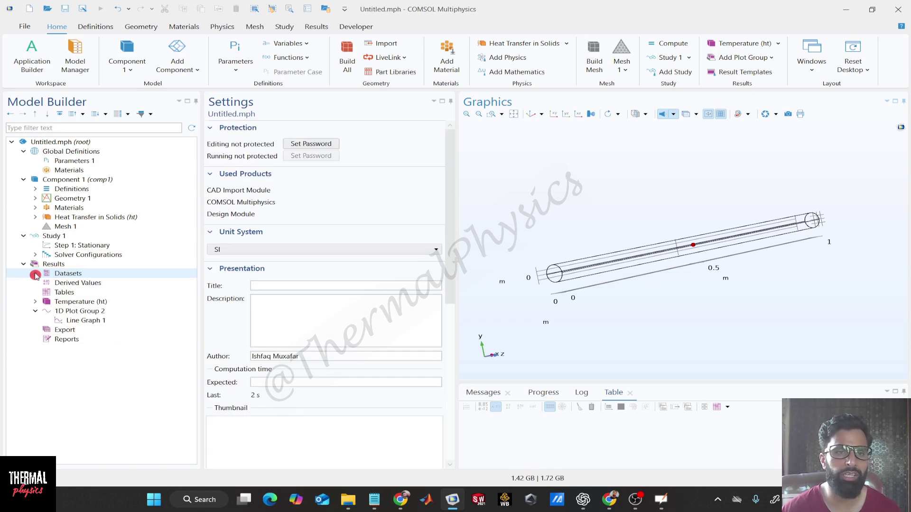
right_click(60, 265)
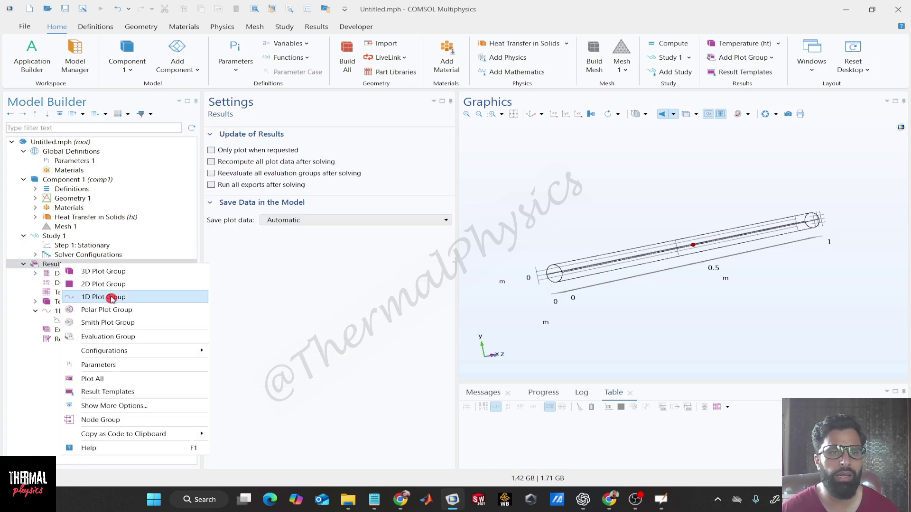
left_click(343, 300)
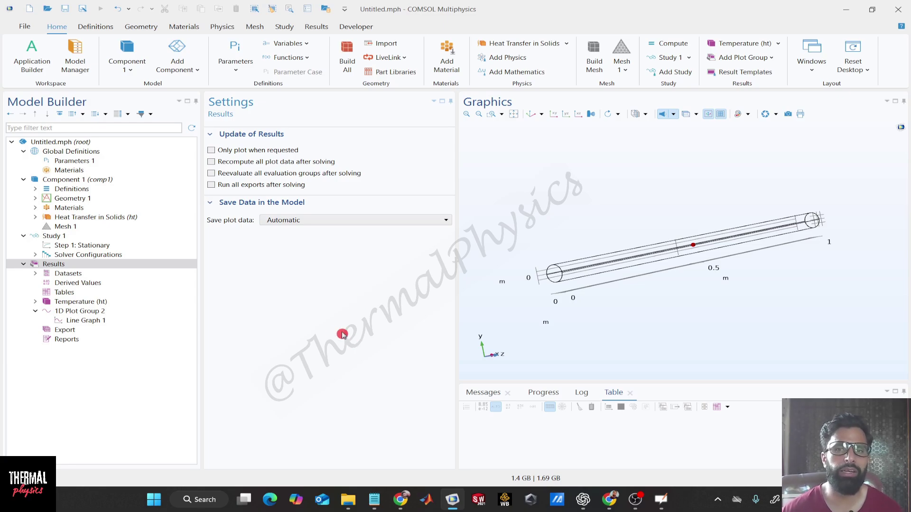
right_click(91, 284)
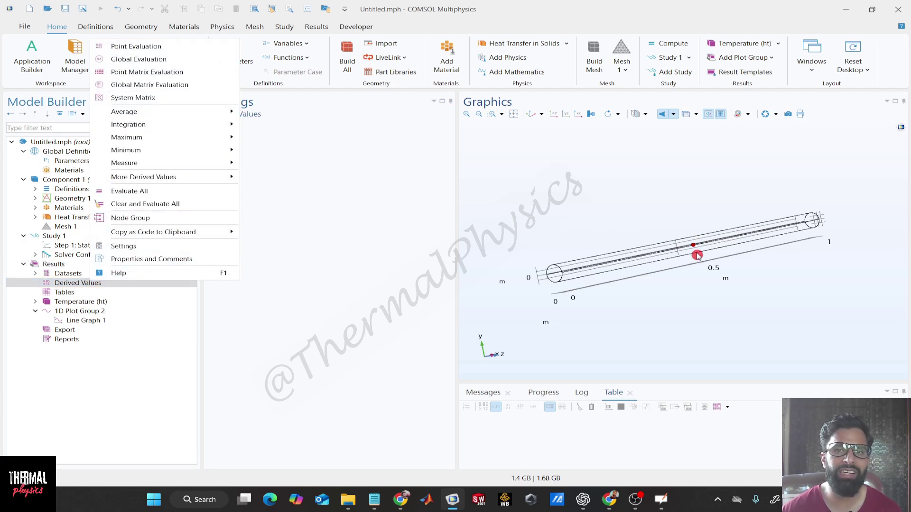
left_click(172, 49)
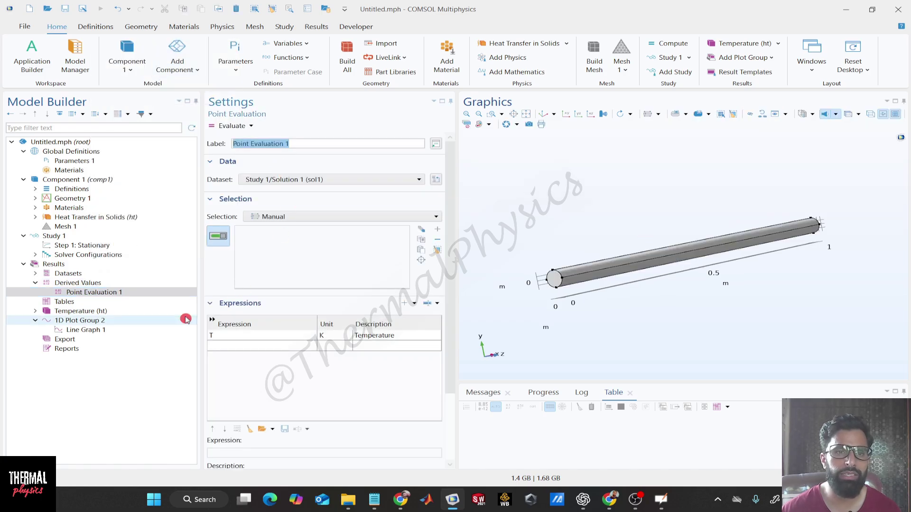
left_click(343, 259)
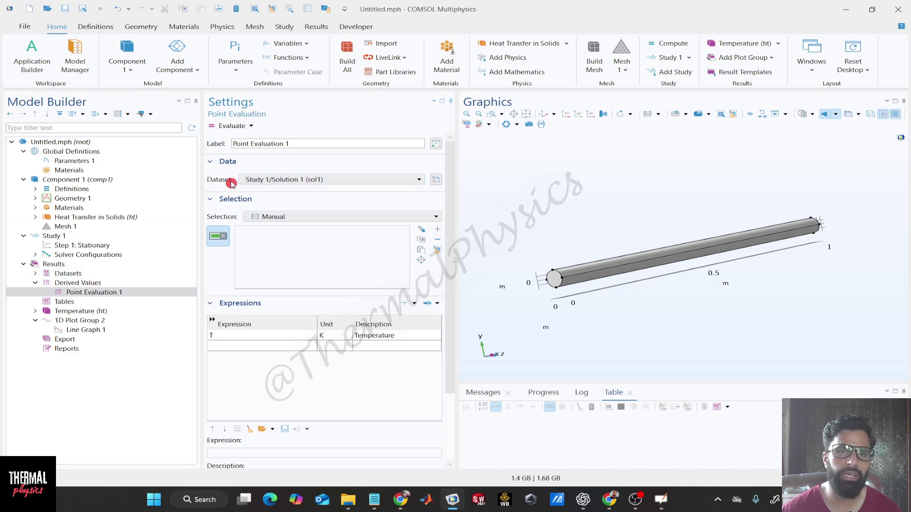
left_click(349, 180)
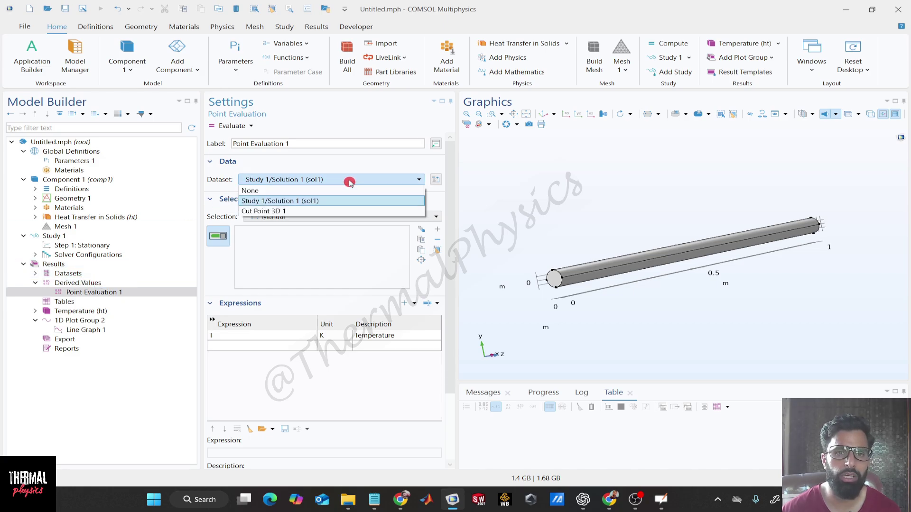
left_click(308, 213)
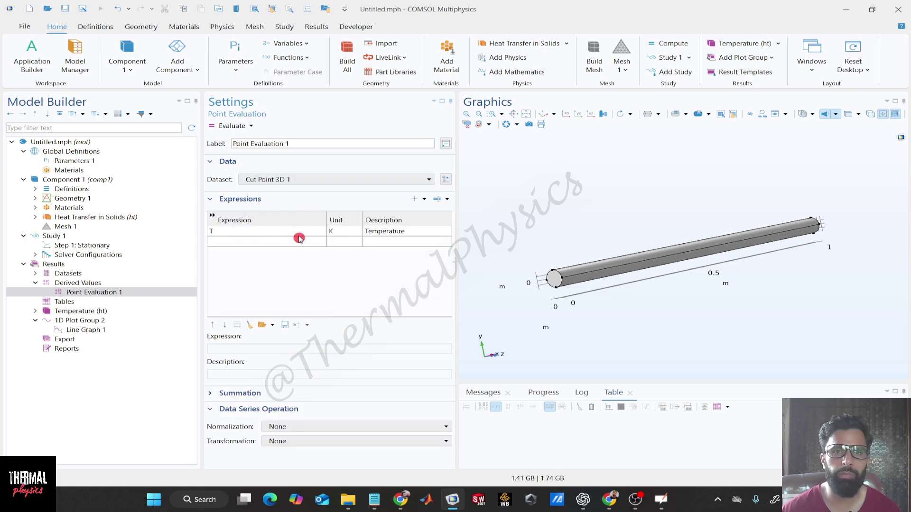
- Set the point evaluation's temperature unit to degC and evaluate it into a table
double_click(336, 234)
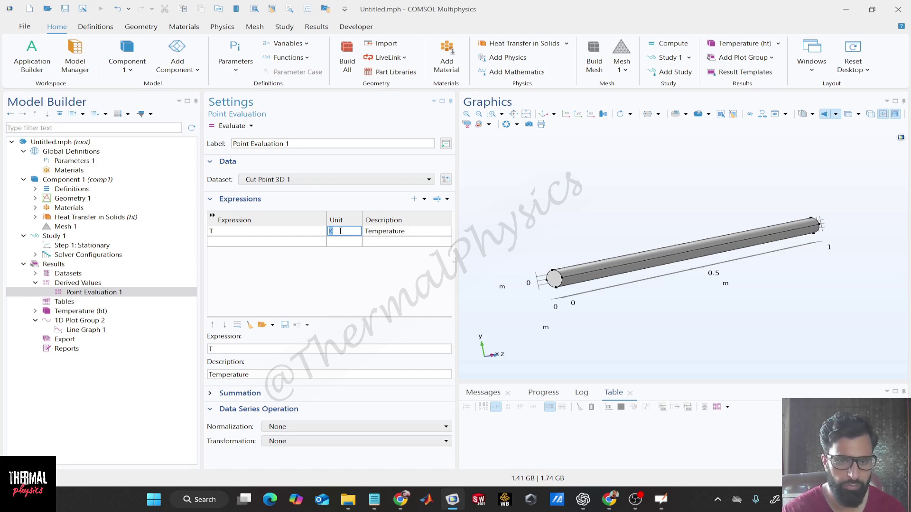
type("degC")
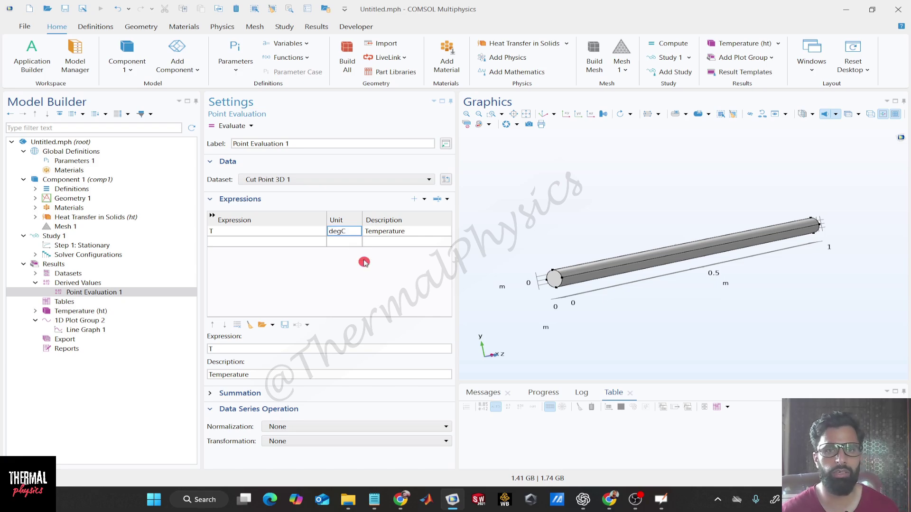
left_click(370, 299)
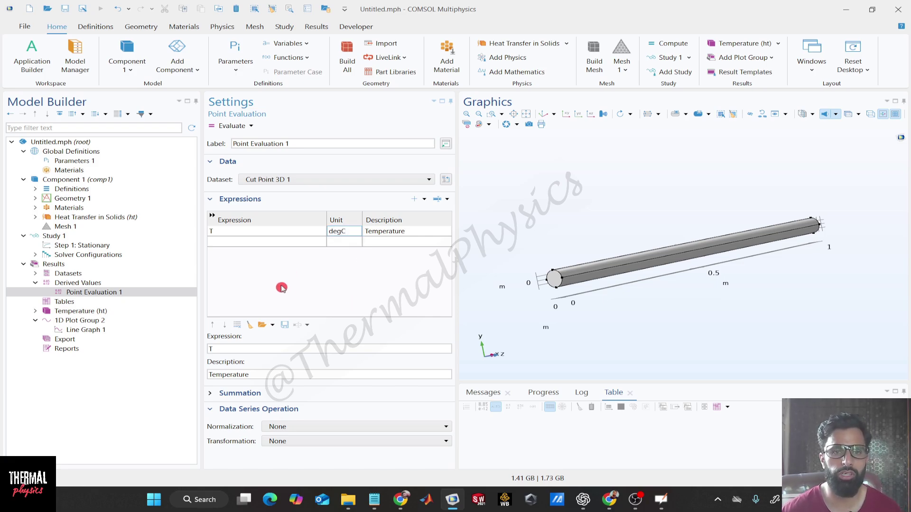
left_click(226, 127)
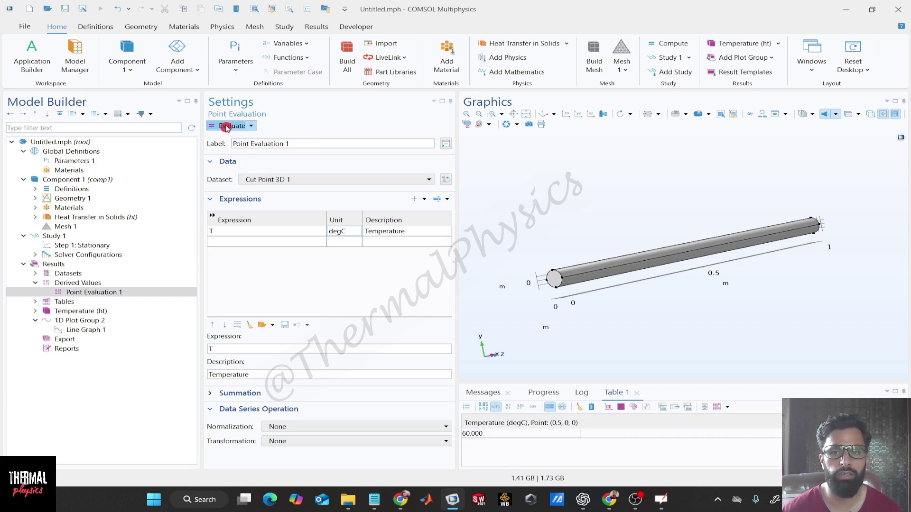
left_click(503, 435)
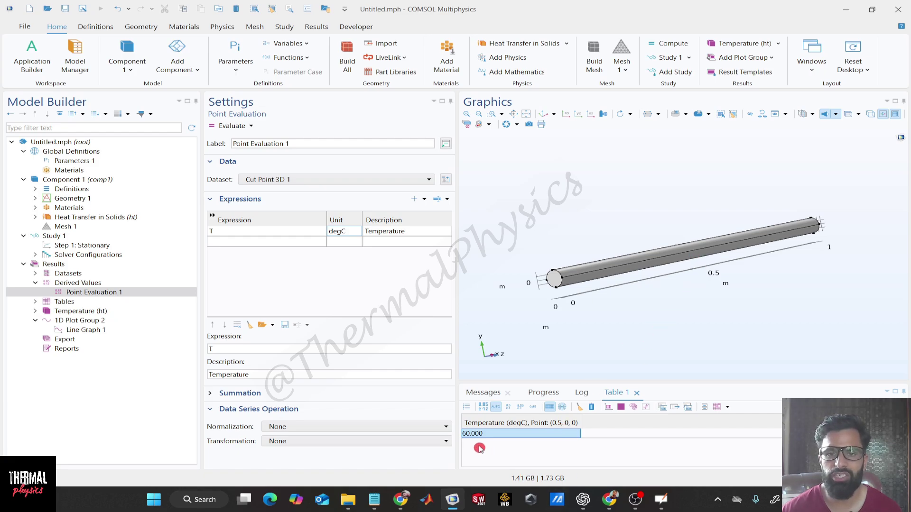
- Switch to OpenBoard to compare the evaluated midpoint temperature with the circled hand result, and return to COMSOL
left_click(661, 499)
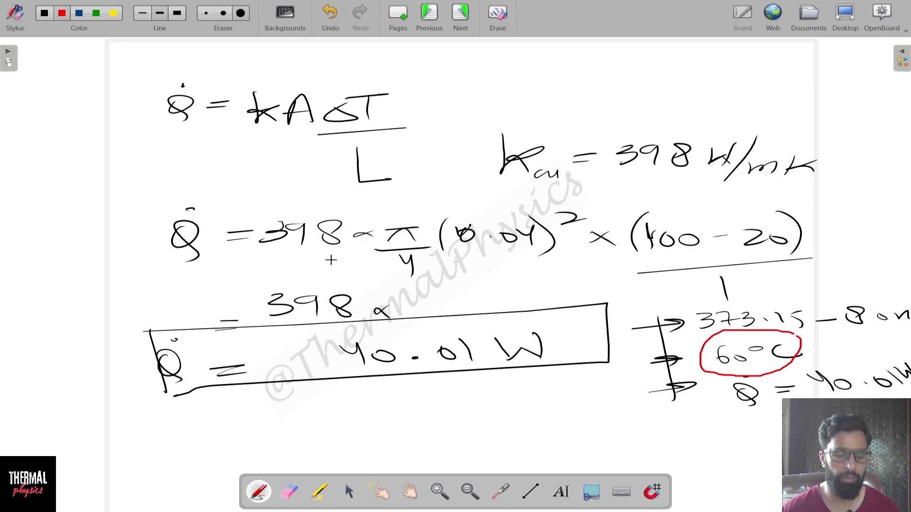
key("super")
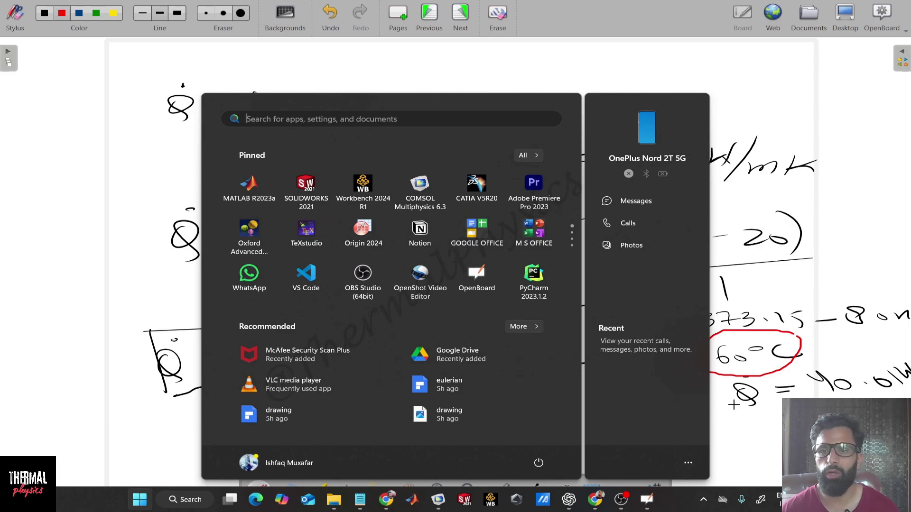
left_click(438, 503)
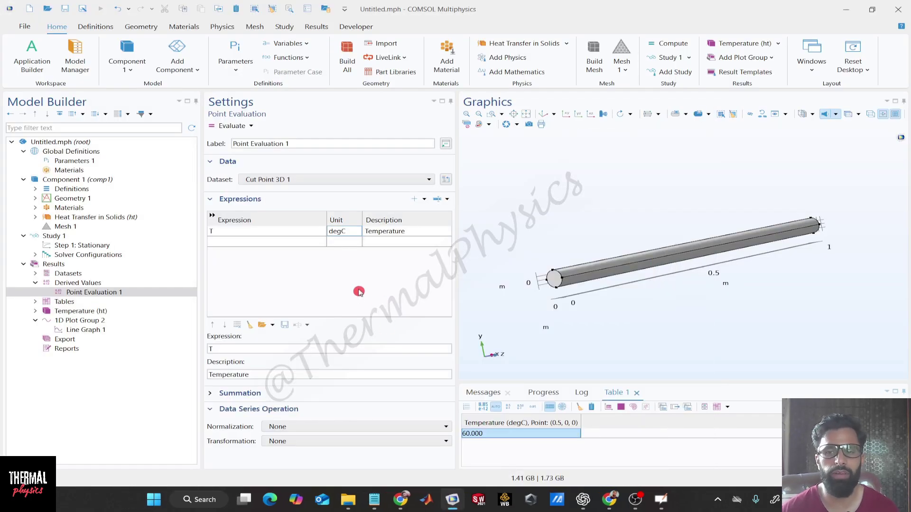
left_click(305, 294)
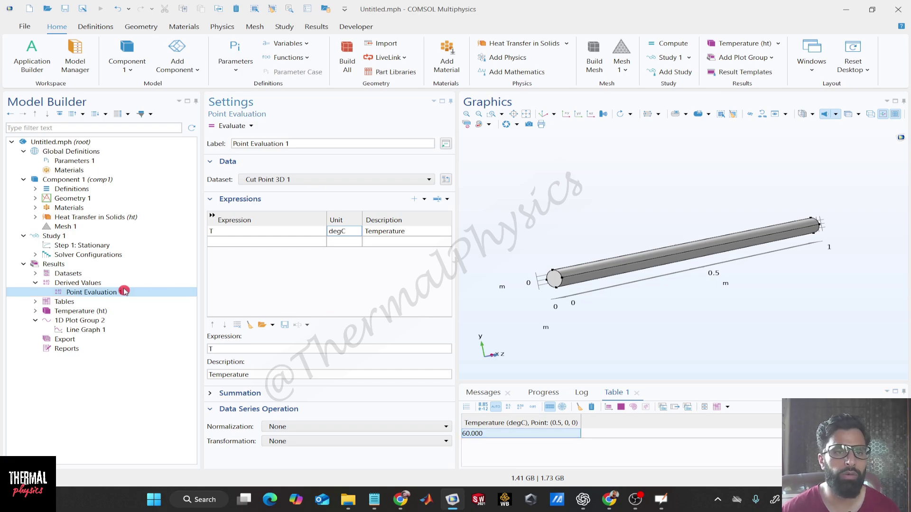
- Add a Volume Average evaluation under Derived Values
left_click(71, 282)
left_click(35, 283)
right_click(102, 283)
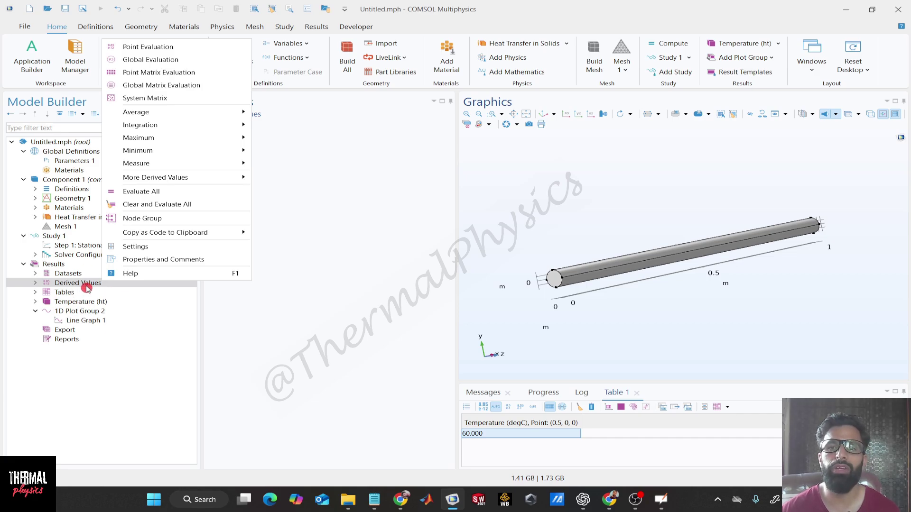
mouse_move(182, 115)
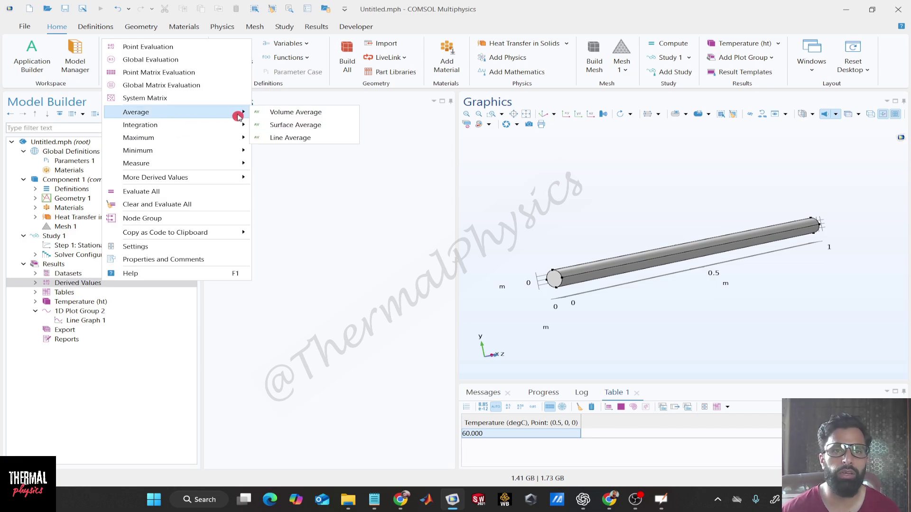
left_click(289, 113)
left_click(302, 283)
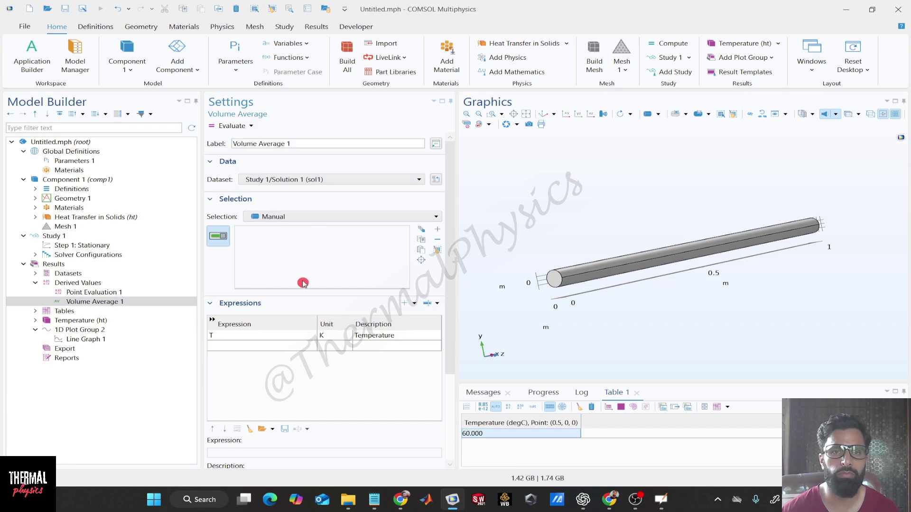
left_click(343, 180)
left_click(345, 181)
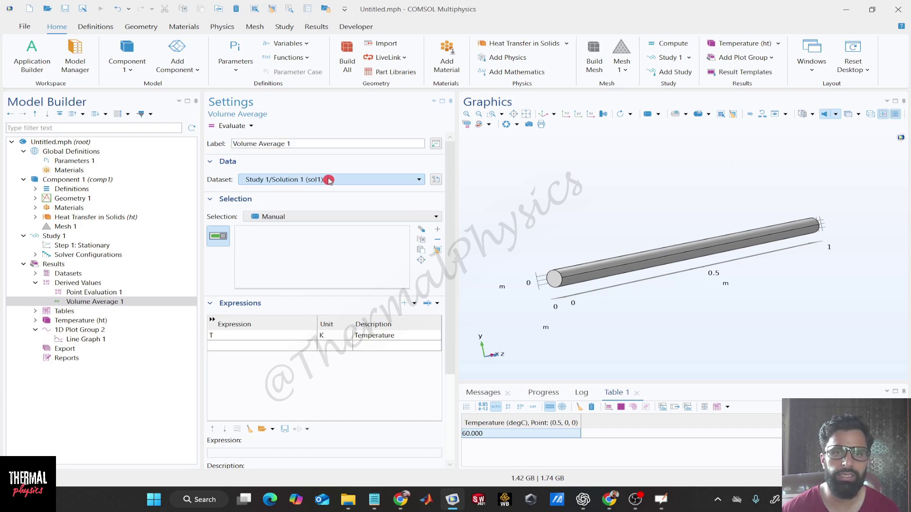
left_click(331, 334)
left_click(332, 334)
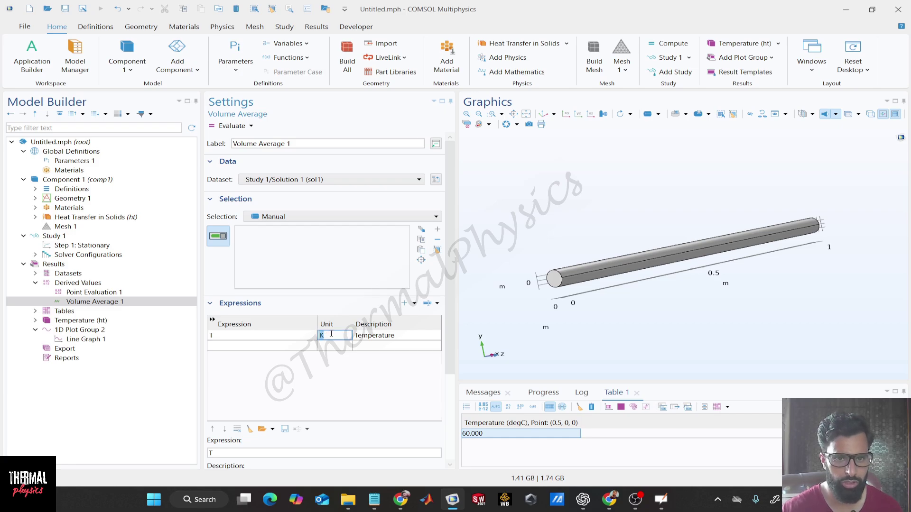
left_click(317, 396)
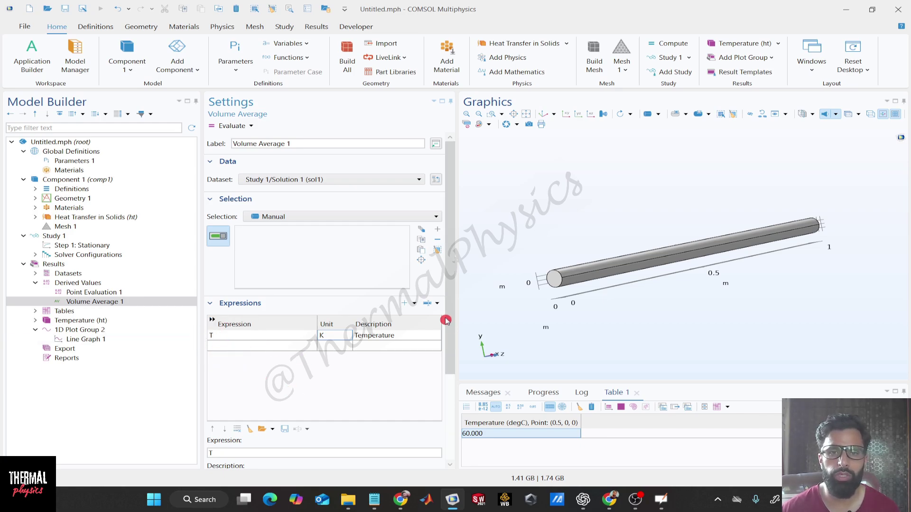
- Replace the volume average's temperature expression with the conductive heat flux magnitude, ht.dfluxMag, from the Heat Transfer in Solids domain fluxes
left_click(435, 306)
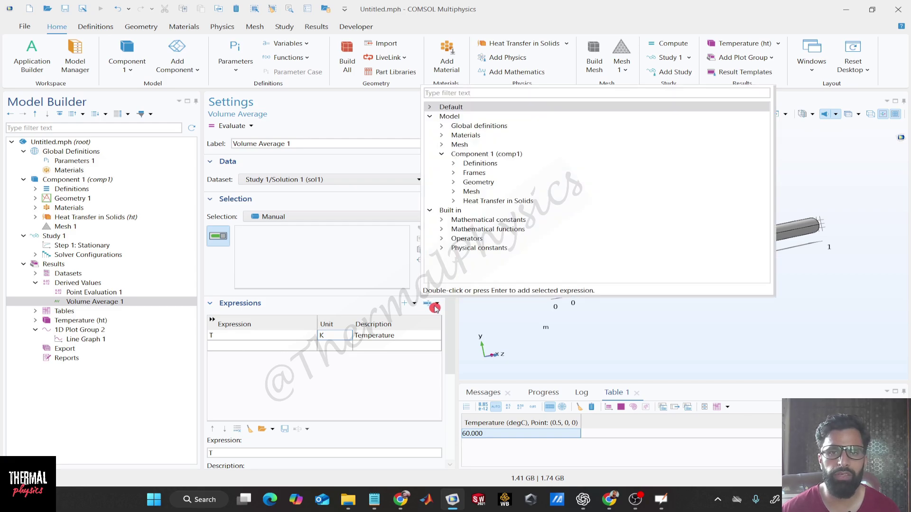
left_click(452, 201)
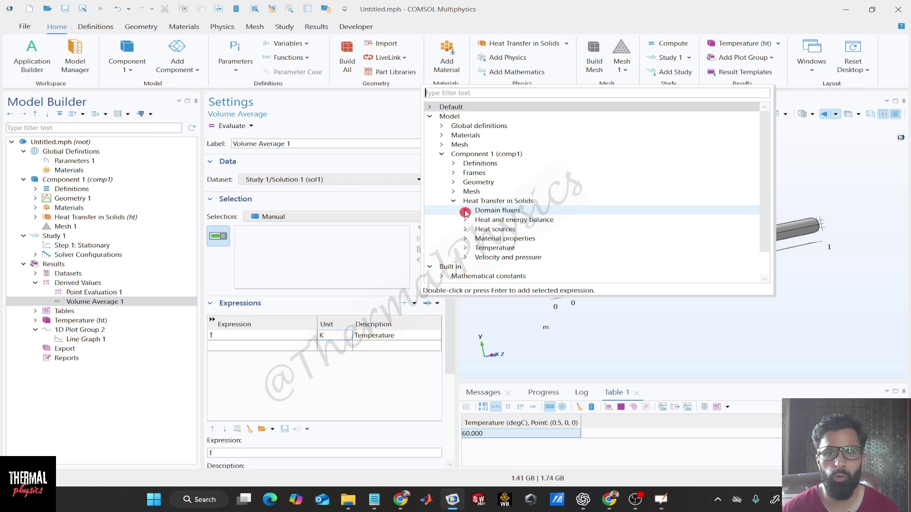
left_click(465, 211)
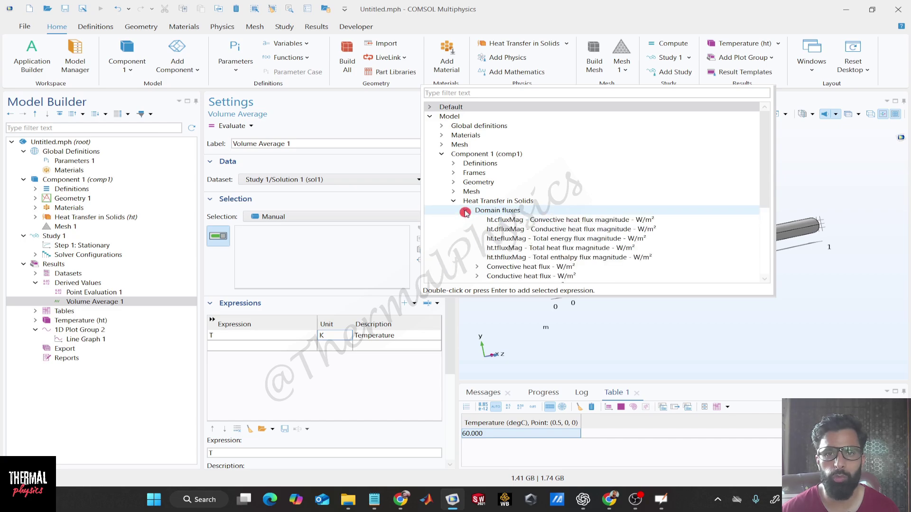
double_click(569, 231)
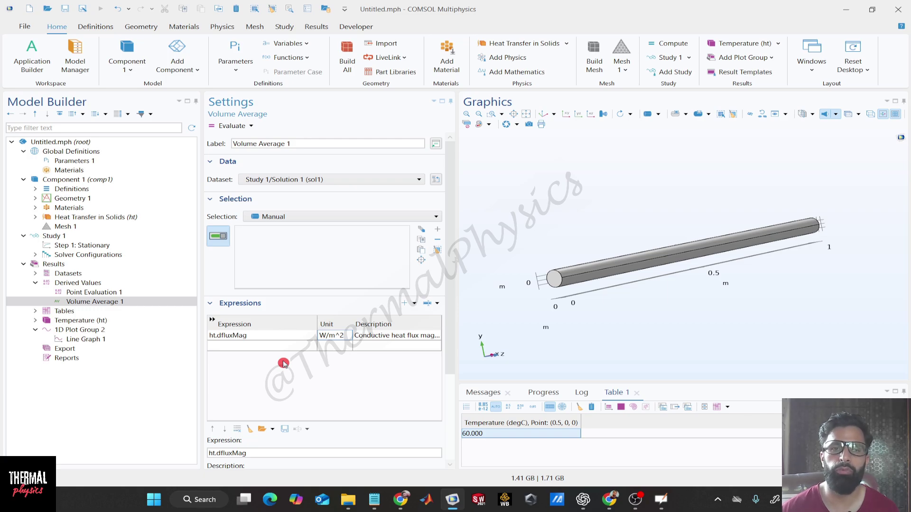
- Multiply the flux expression by the rod's cross-sectional area so it reads ht.dfluxMag*pi*(0.02^2)[m^2]
left_click(262, 335)
left_click(262, 336)
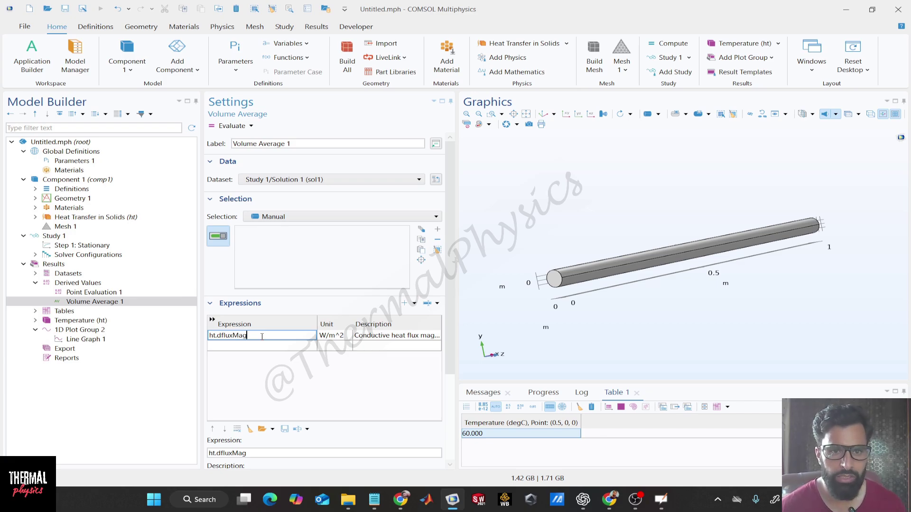
left_click(291, 336)
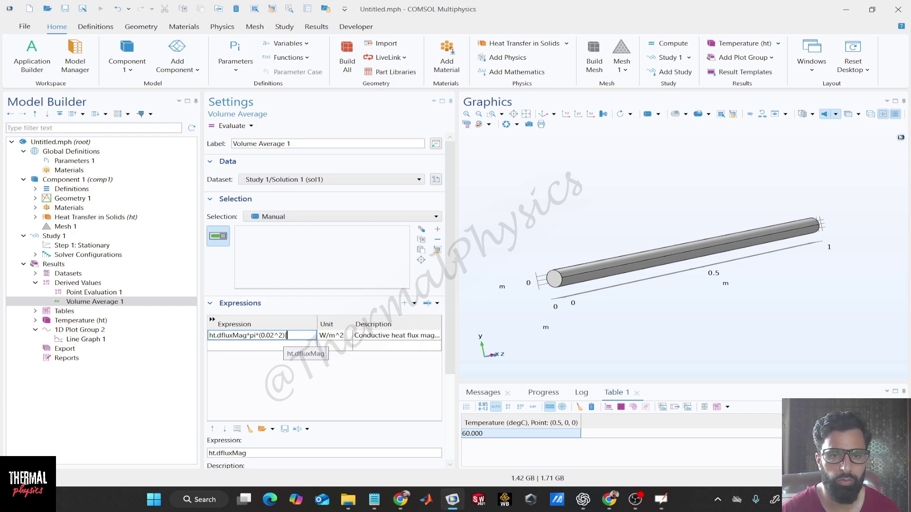
left_click(304, 384)
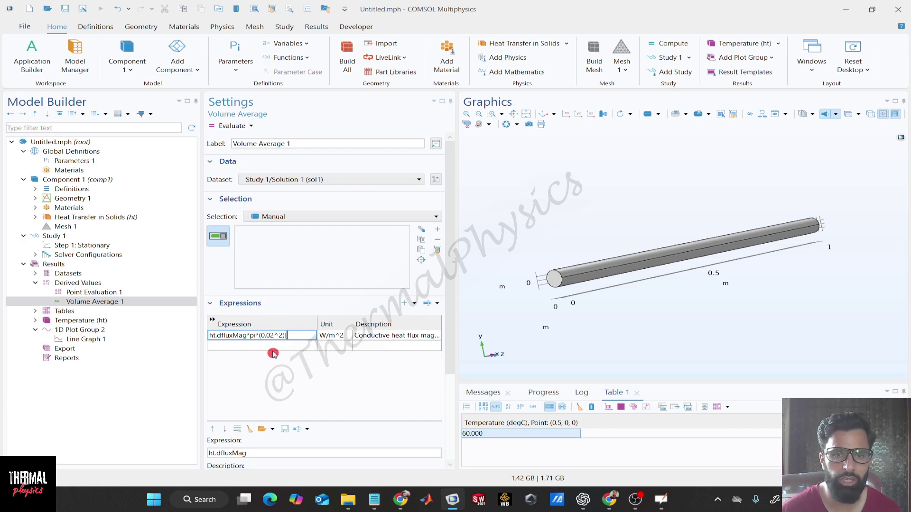
type("m^")
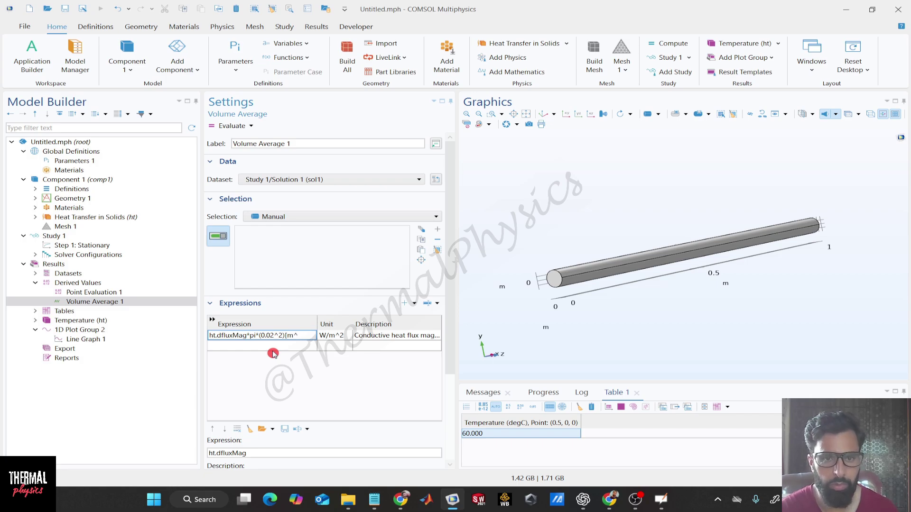
type("2]")
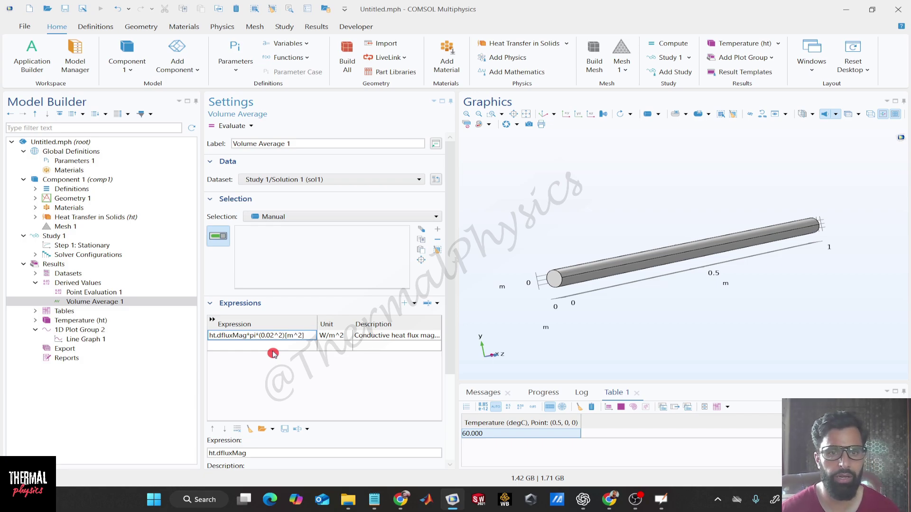
left_click(294, 370)
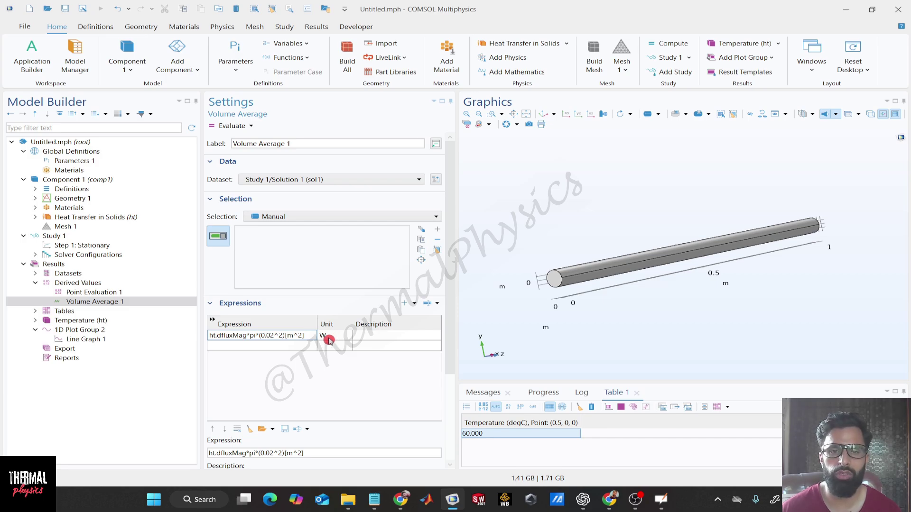
- Set the expression's description to "Heat rate" and evaluate the volume average into a table
left_click(380, 335)
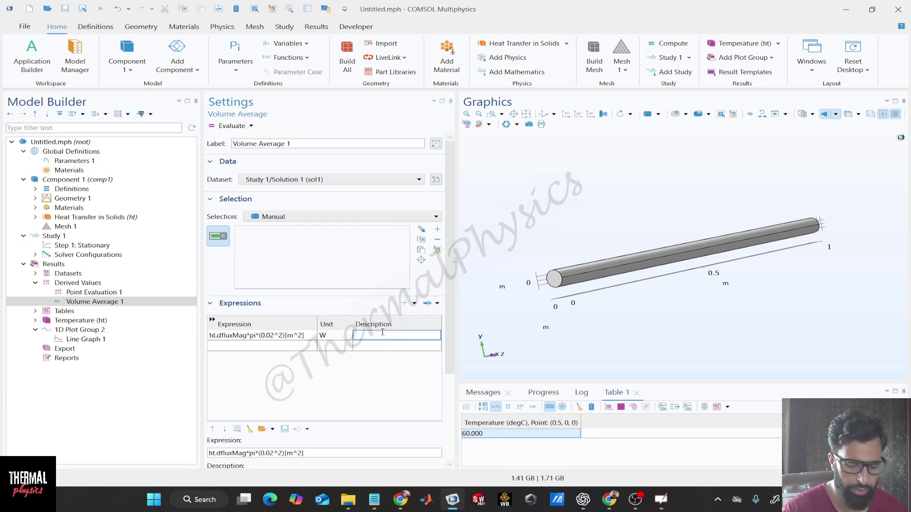
type("h")
key("BackSpace")
type("He")
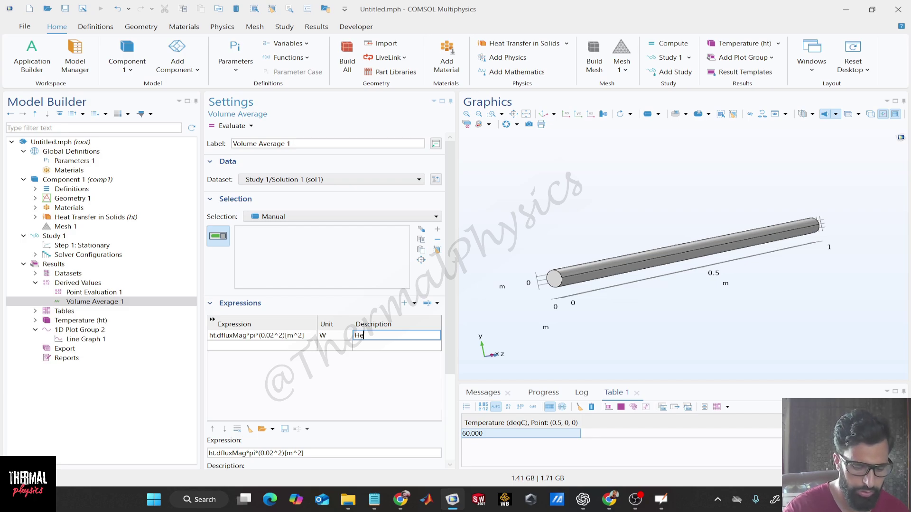
type("at rate")
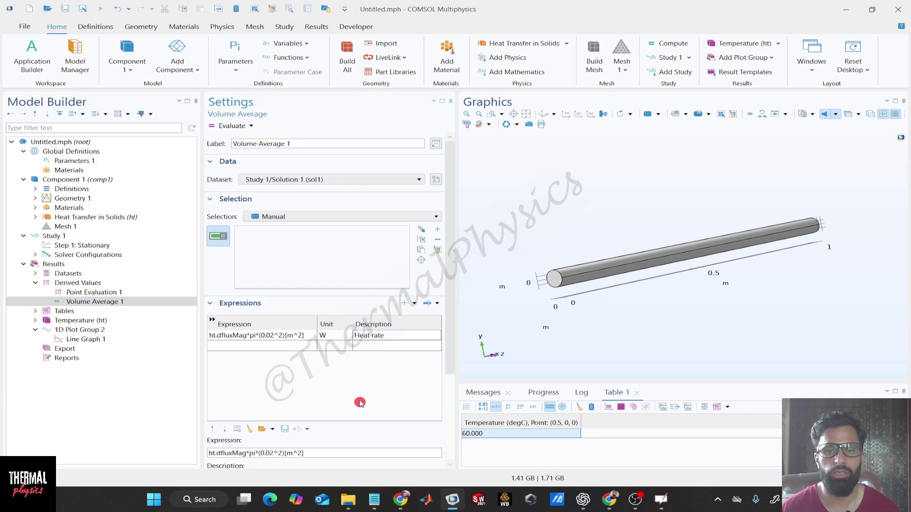
left_click(229, 127)
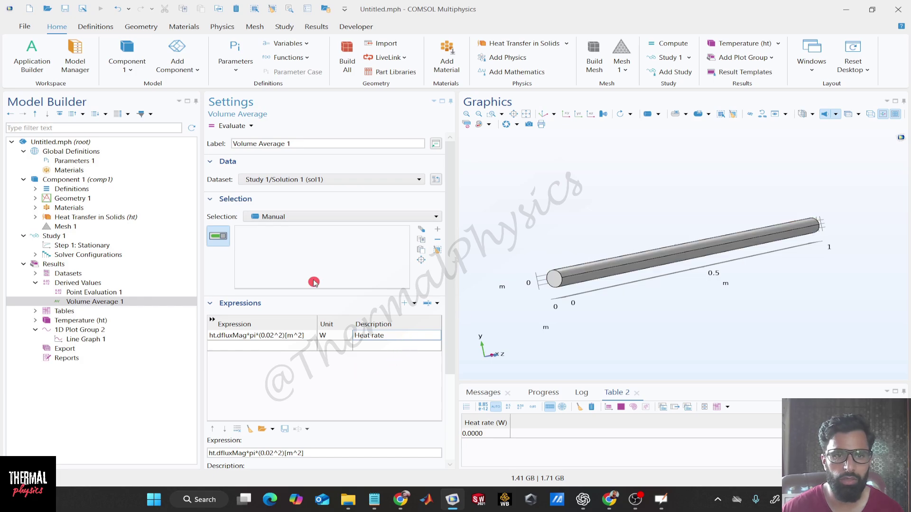
- Select the rod, domain 1, for the volume average and evaluate the heat rate again
left_click(111, 304)
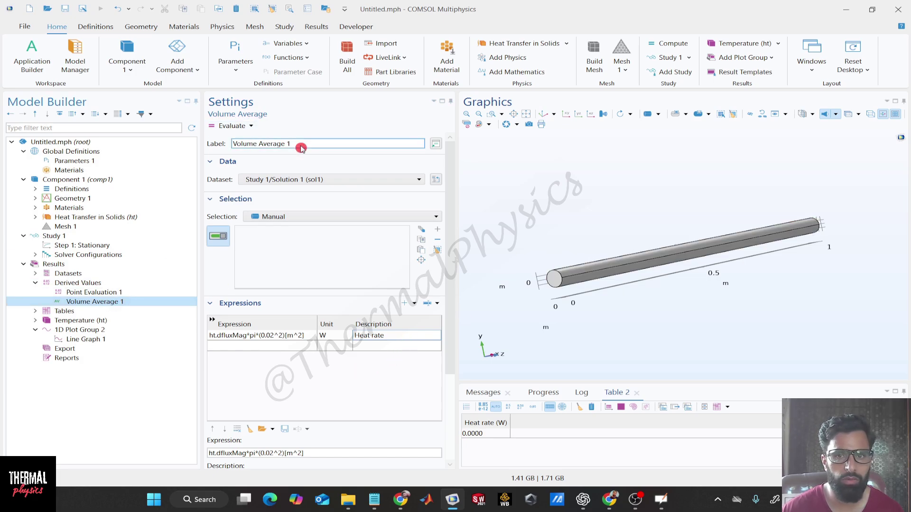
left_click(603, 274)
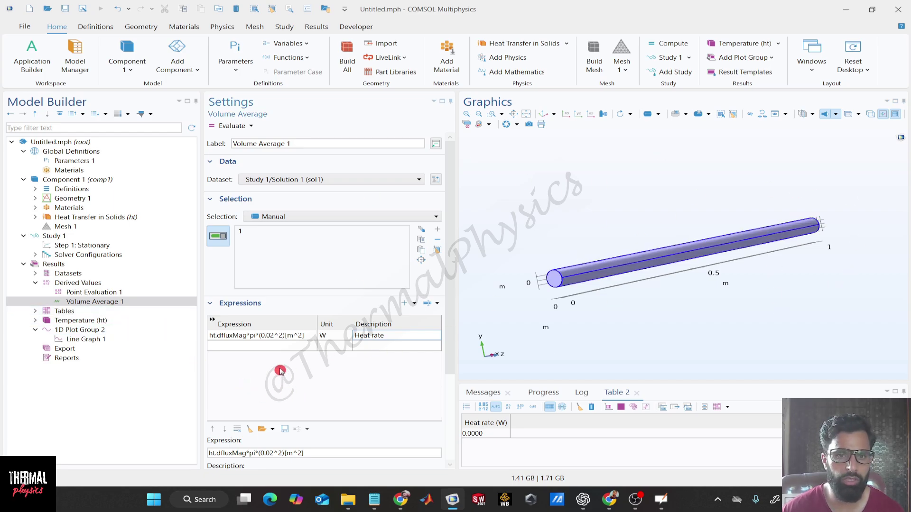
left_click(230, 127)
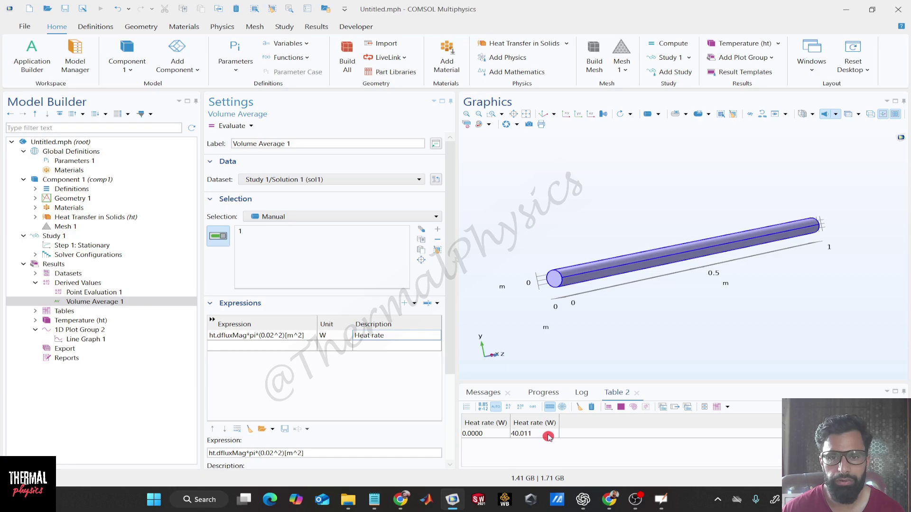
- Delete the first heat rate column, evaluated without a domain selection, from the results table
right_click(489, 426)
left_click(562, 300)
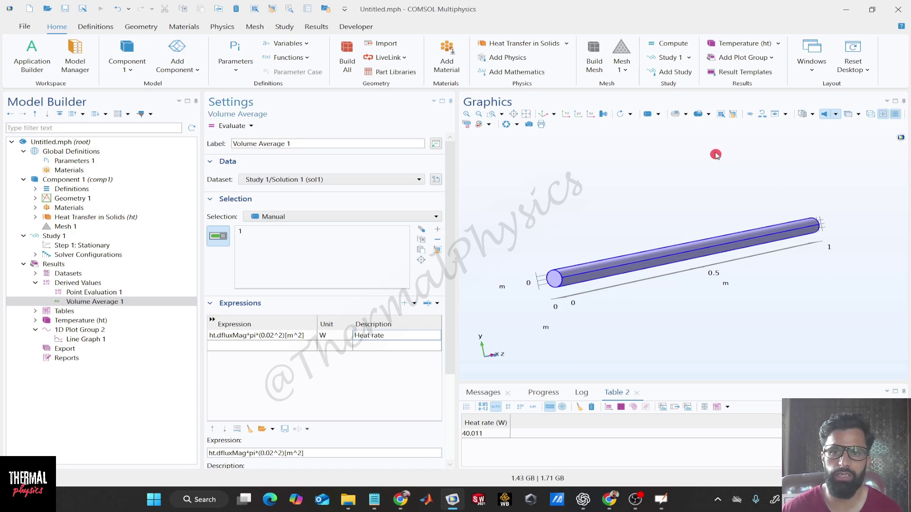
left_click(86, 303)
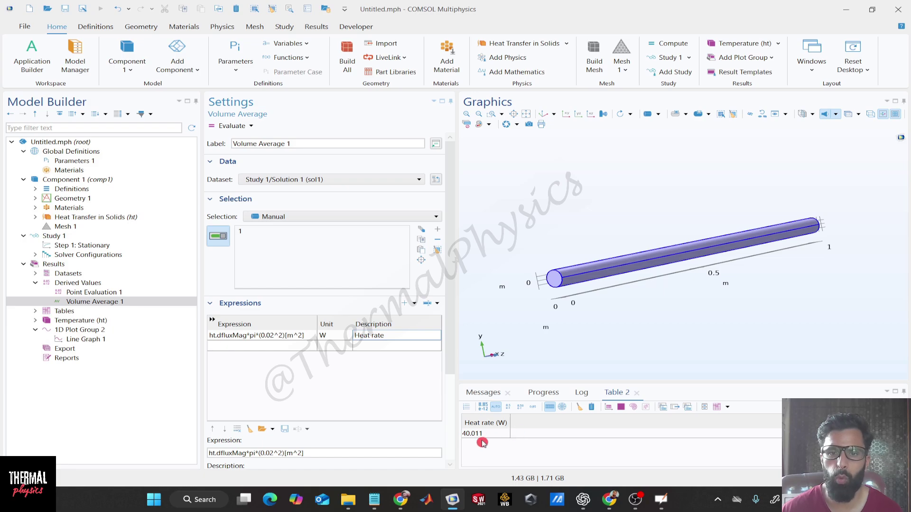
- Switch to OpenBoard, circle the hand-calculated heat rate below the circled temperature in red, and return to COMSOL
left_click(661, 499)
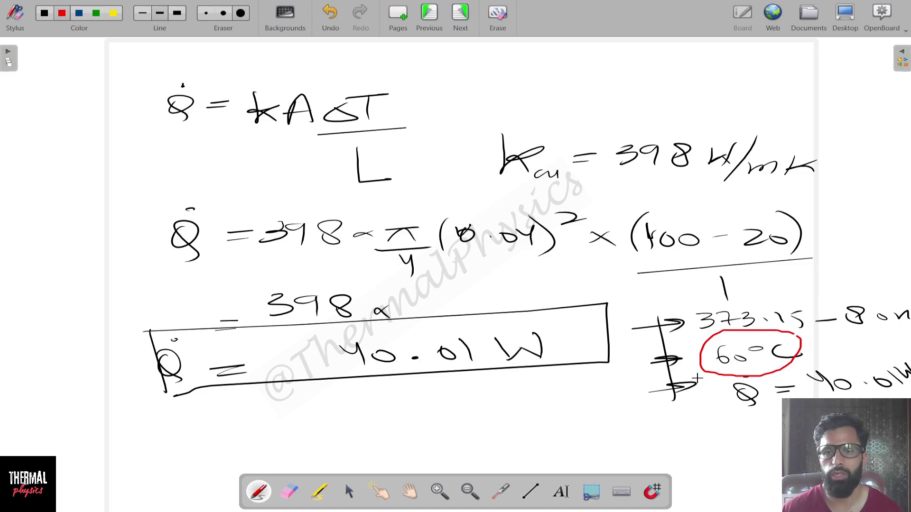
mouse_move(717, 382)
left_mouse_down()
mouse_move(773, 357)
mouse_move(895, 349)
mouse_move(910, 372)
mouse_move(909, 398)
mouse_move(714, 408)
mouse_move(710, 382)
left_mouse_up()
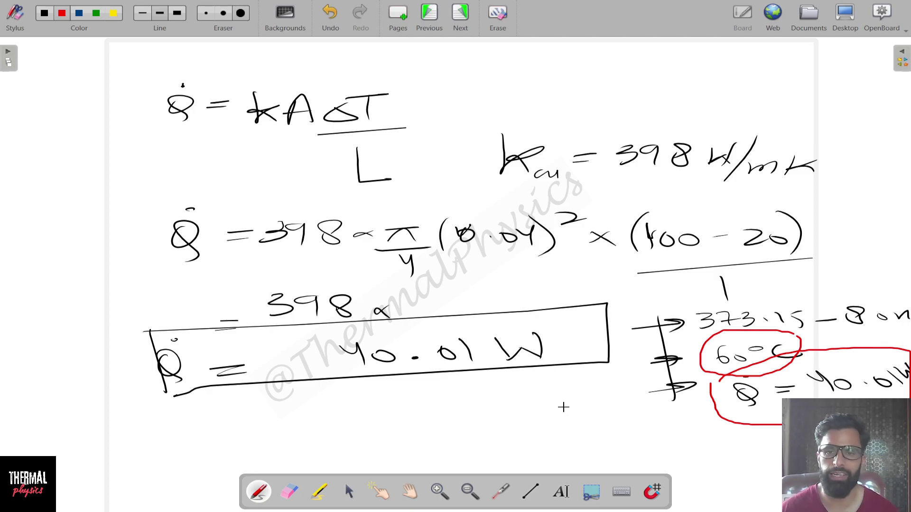
key("super")
left_click(441, 501)
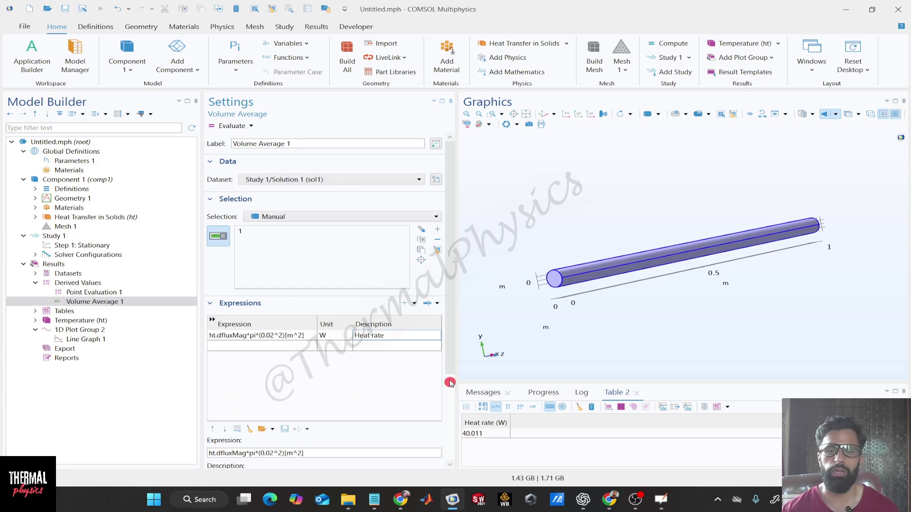
left_click(635, 499)
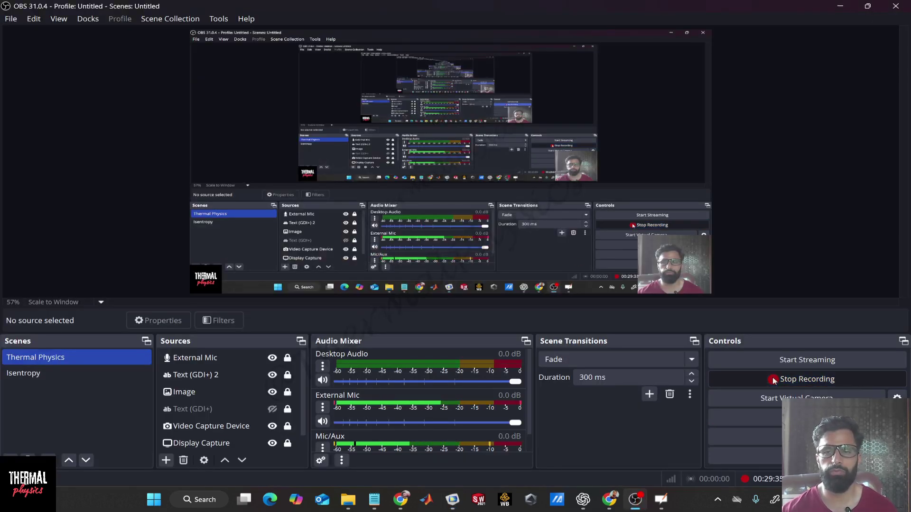